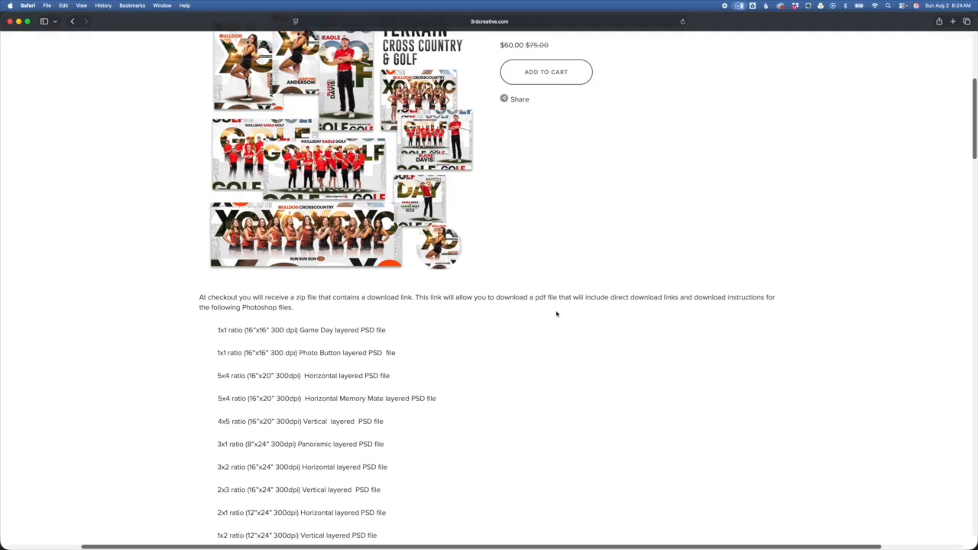
Step: Review the Terrain Cross Country & Golf product page, including its PSD file list and the option to show or hide feet
scroll(558, 314, "up", 3)
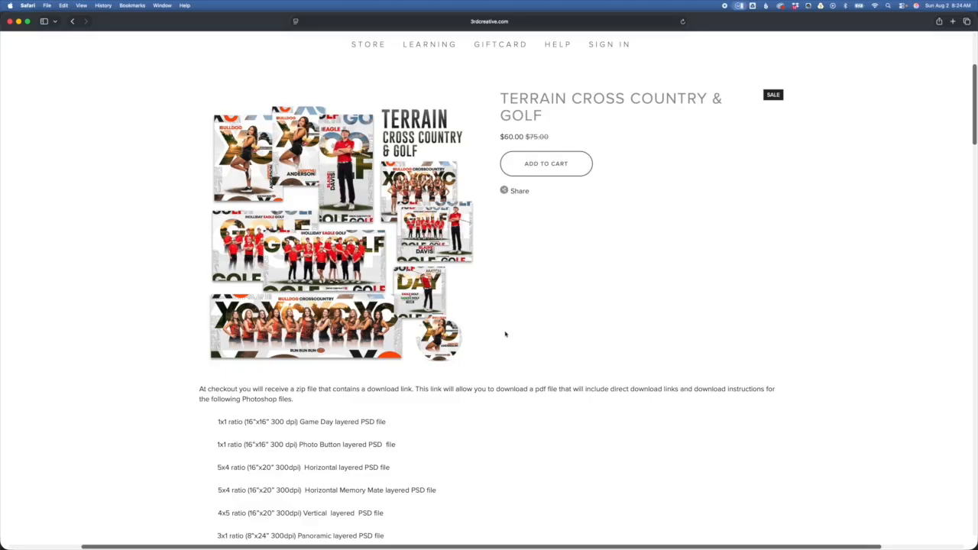
scroll(507, 337, "down", 10)
scroll(504, 338, "down", 2)
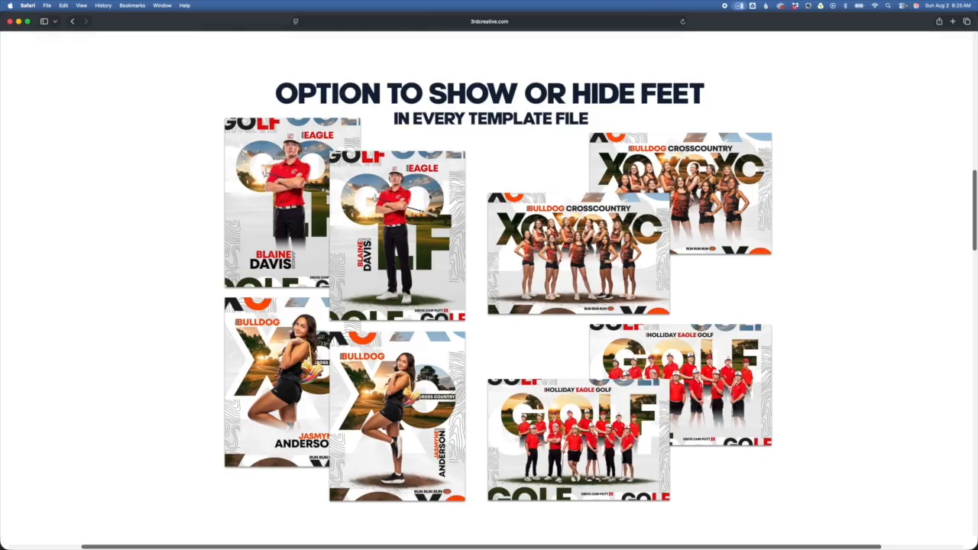
scroll(429, 196, "down", 10)
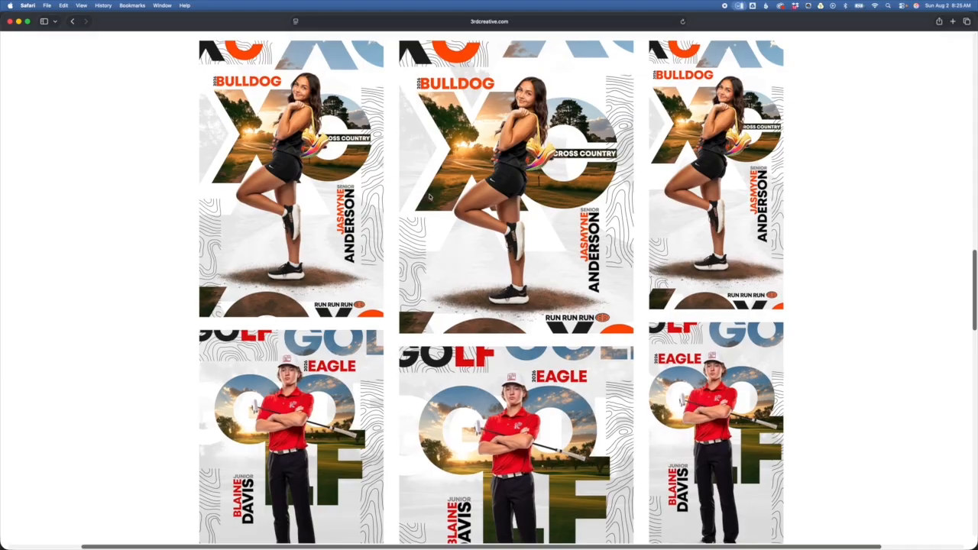
Step: Examine the sample designs for each template format, from the vertical posters through the game day, memory mate, panoramic and button files
scroll(430, 197, "down", 2)
scroll(674, 343, "down", 1)
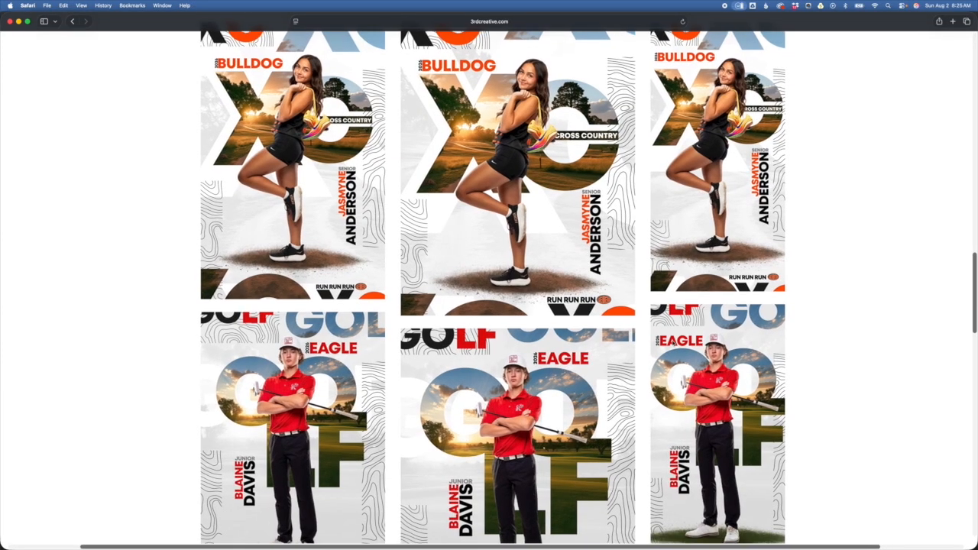
scroll(545, 242, "up", 2)
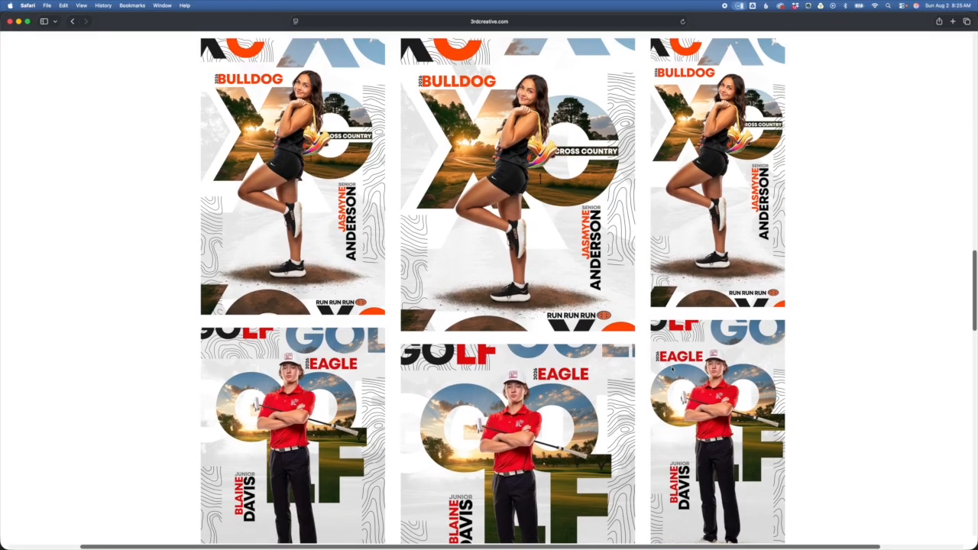
scroll(682, 382, "down", 5)
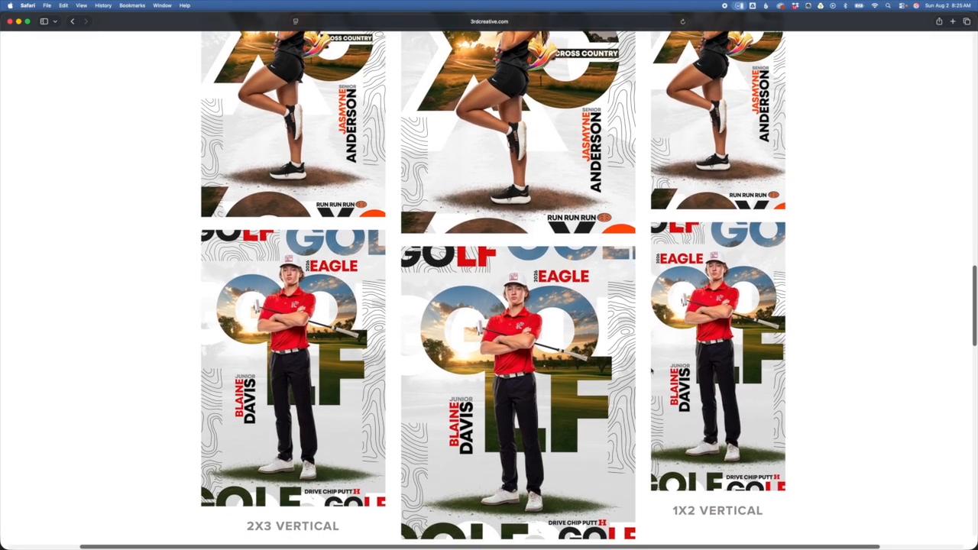
scroll(683, 449, "down", 2)
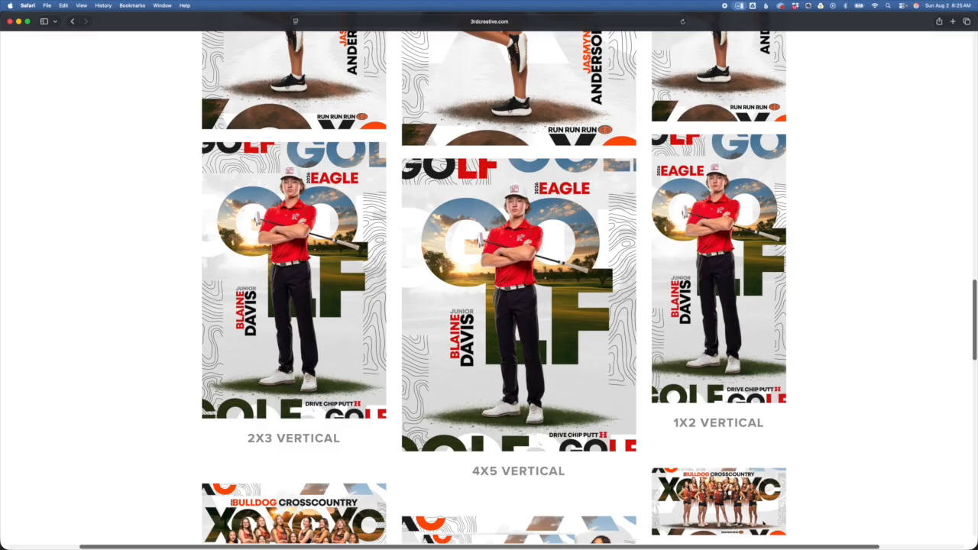
scroll(762, 526, "down", 3)
scroll(759, 522, "down", 1)
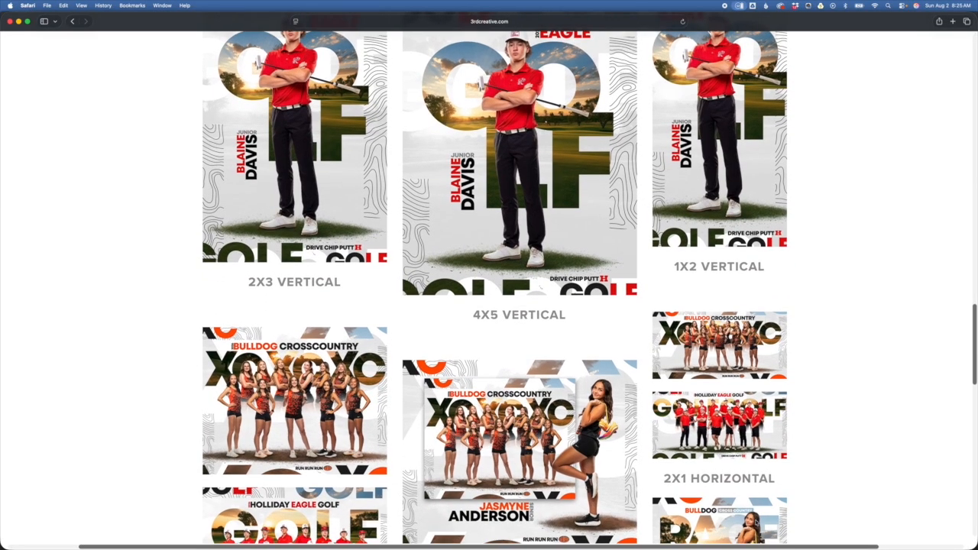
scroll(759, 522, "down", 5)
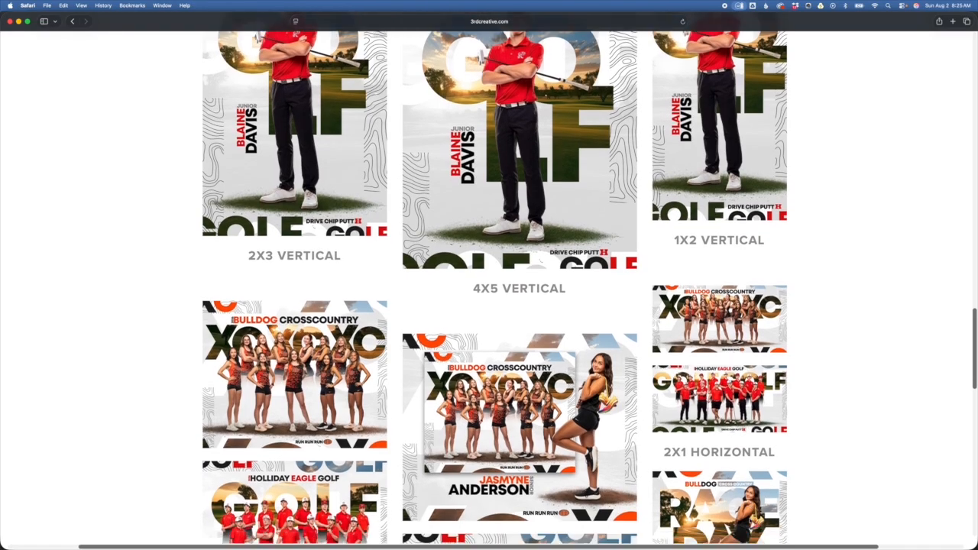
scroll(747, 523, "down", 5)
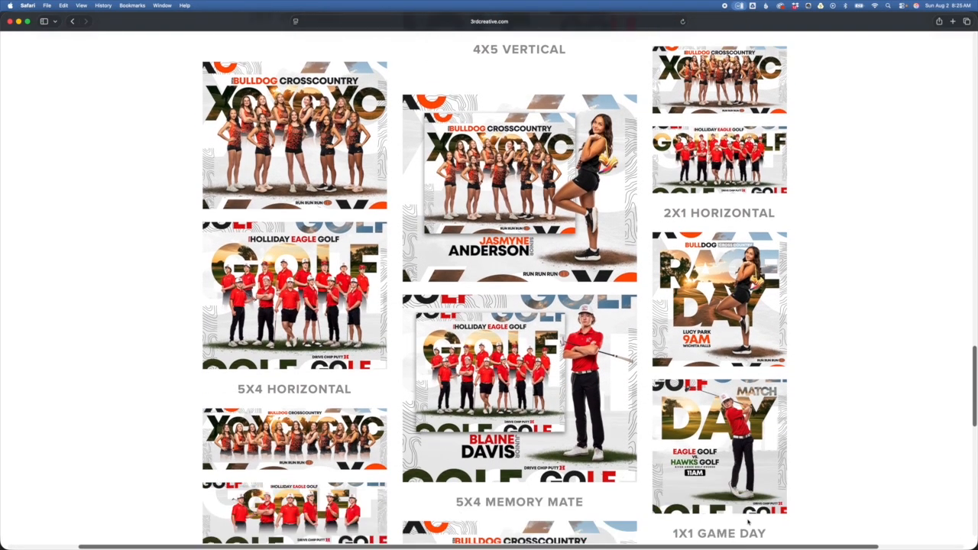
scroll(747, 522, "down", 6)
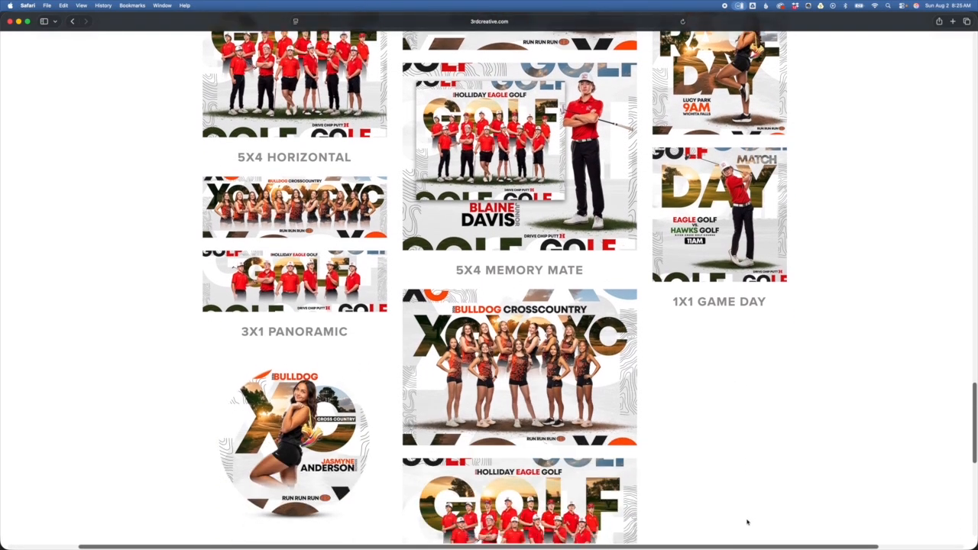
scroll(748, 522, "down", 8)
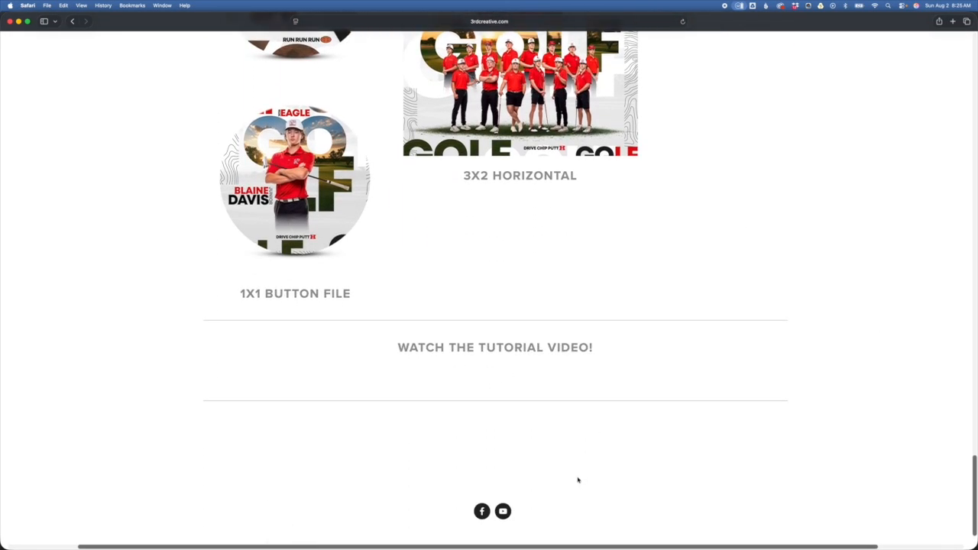
Step: Switch to Photoshop, where the Terrain_4x5_Vertical.psd template is open
key("super+Tab")
key("super+Tab")
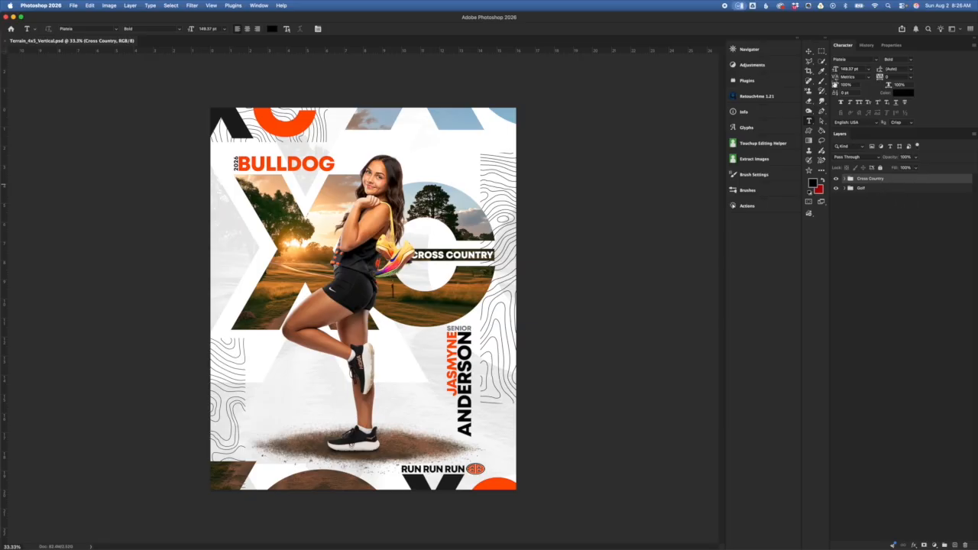
Step: Try deleting the Golf layer group, and revert the document to its opened state in the history
left_click(883, 192)
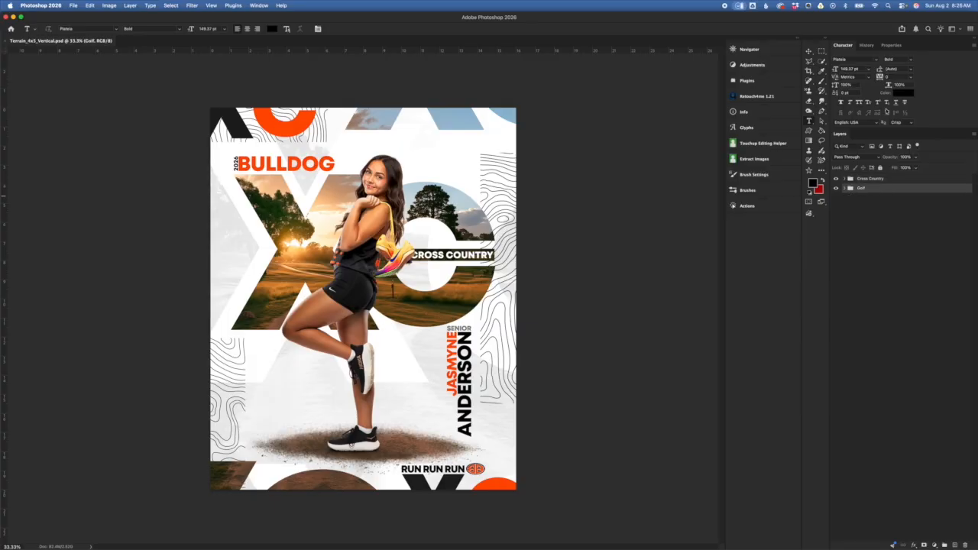
key("Delete")
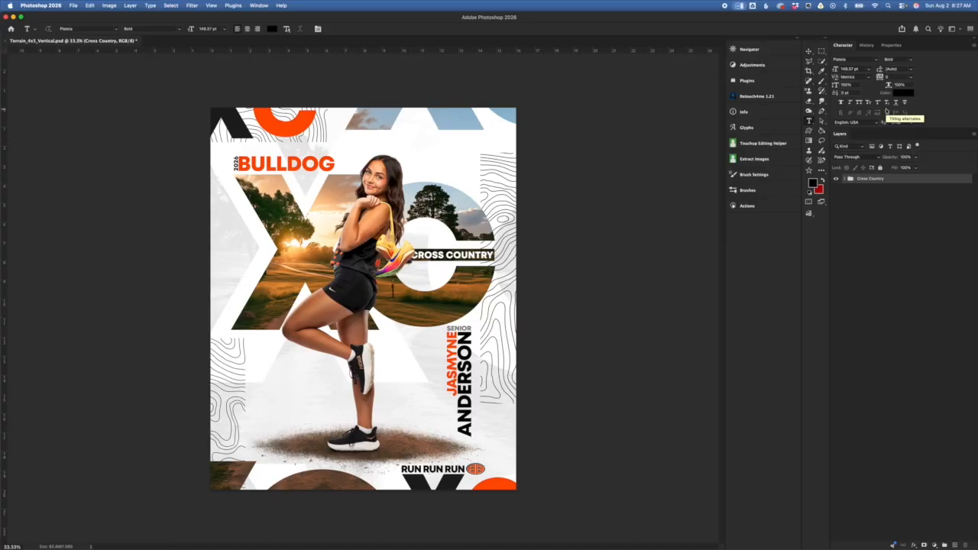
left_click(867, 44)
left_click(867, 61)
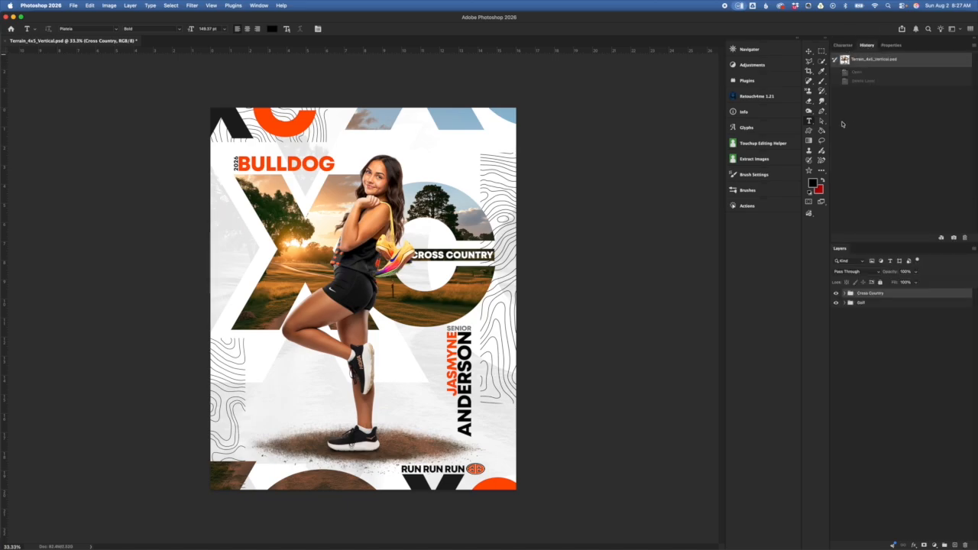
Step: Expand the Cross Country layer group and look through its layers down to the background color layer
left_click(879, 295)
left_click(846, 295)
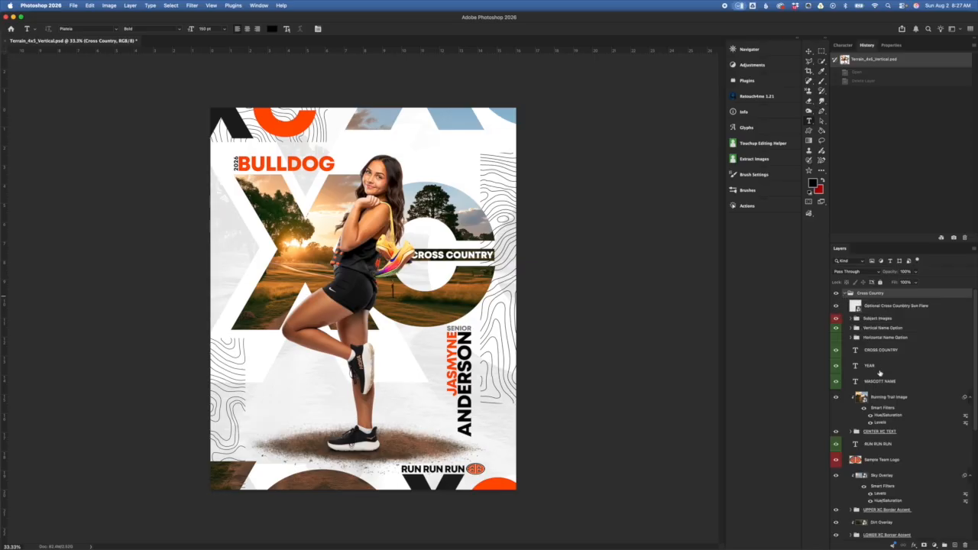
scroll(889, 441, "down", 5)
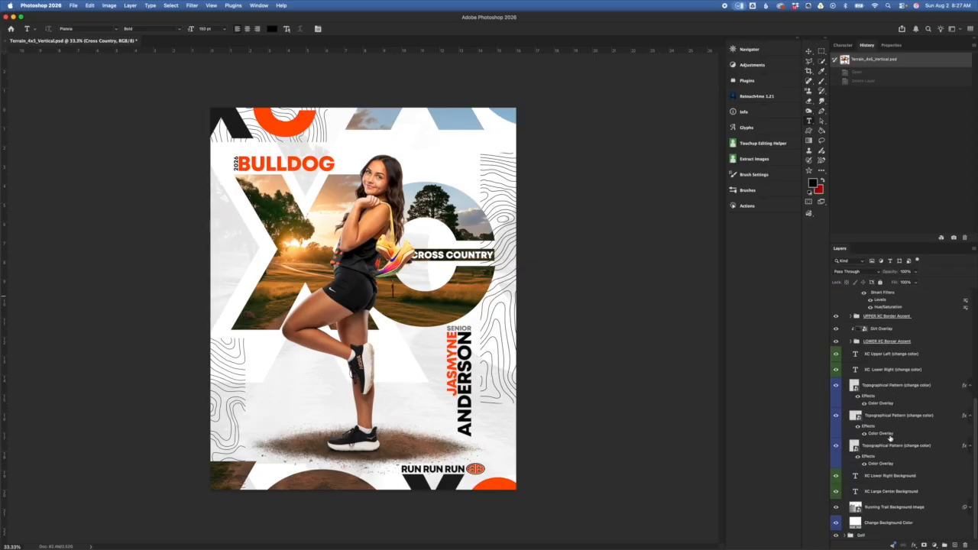
Step: Try several blue shades as the fill of the Change Background Color layer, and cancel the color change
left_click(928, 525)
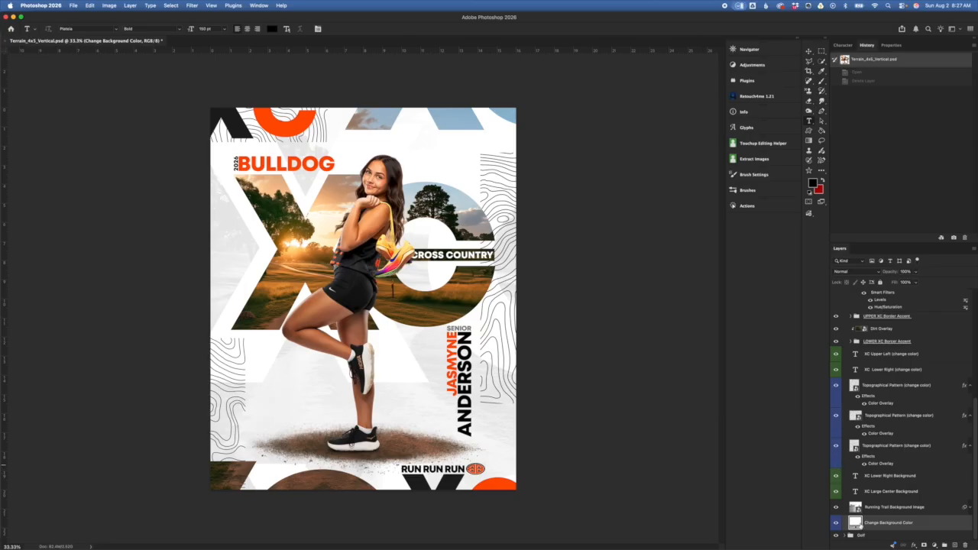
double_click(856, 524)
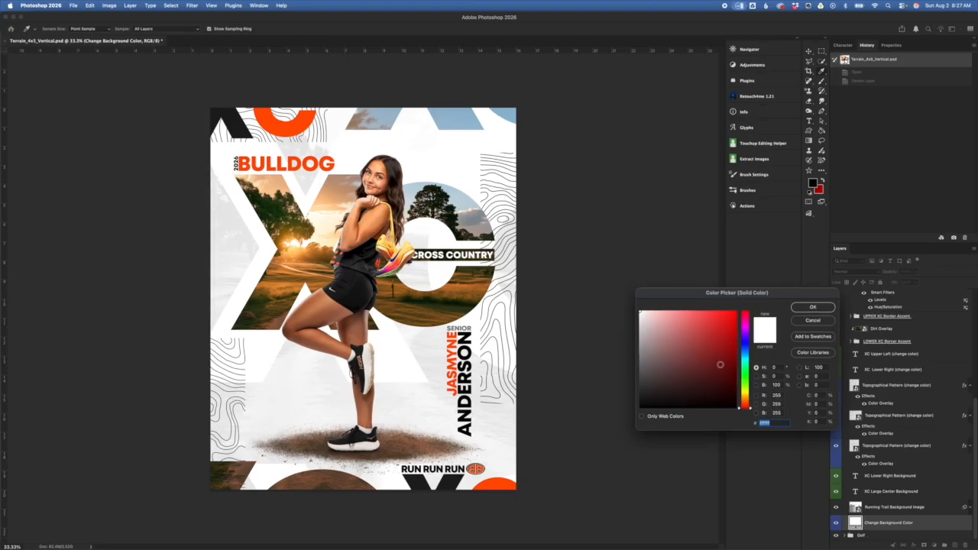
left_click_drag(724, 296, 695, 300)
mouse_move(716, 350)
left_mouse_down()
mouse_move(710, 382)
mouse_move(709, 355)
left_mouse_up()
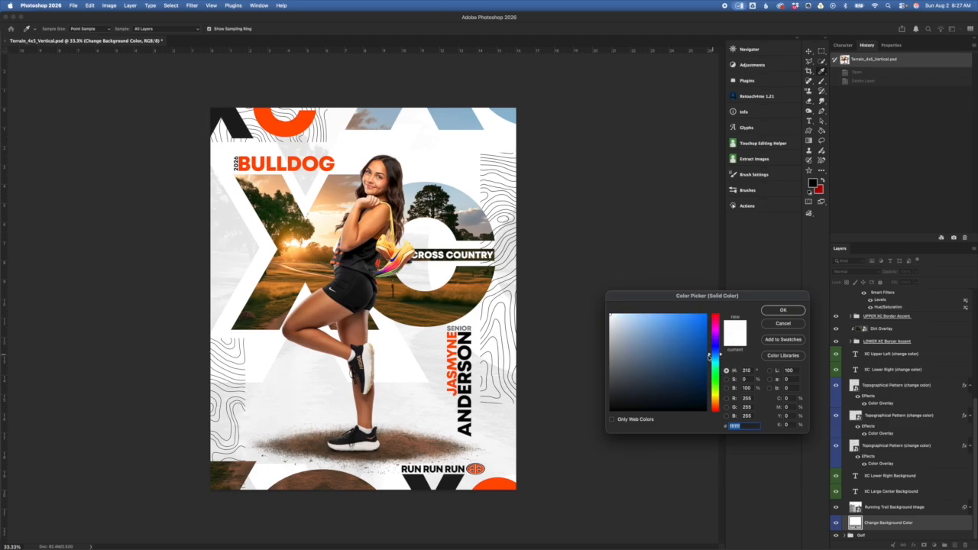
left_click(672, 343)
left_click(642, 371)
left_click(624, 341)
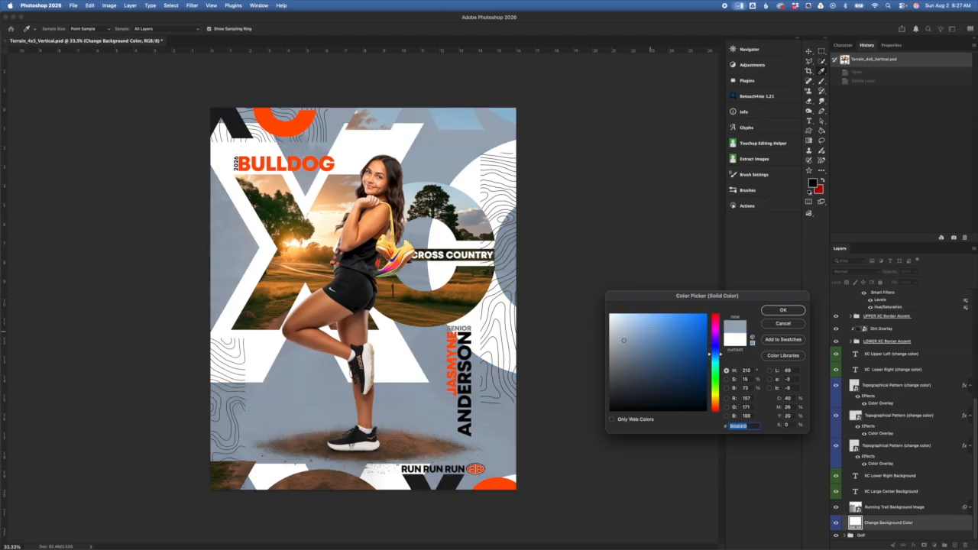
left_click(690, 341)
left_click(687, 327)
left_click(664, 392)
left_click(640, 358)
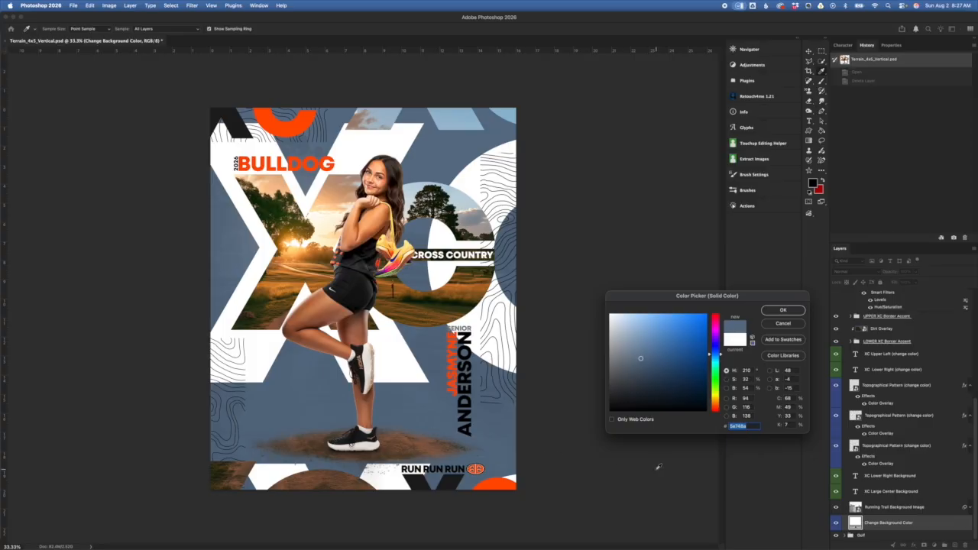
mouse_move(641, 359)
left_mouse_down()
mouse_move(674, 387)
mouse_move(708, 332)
mouse_move(683, 361)
mouse_move(686, 334)
left_mouse_up()
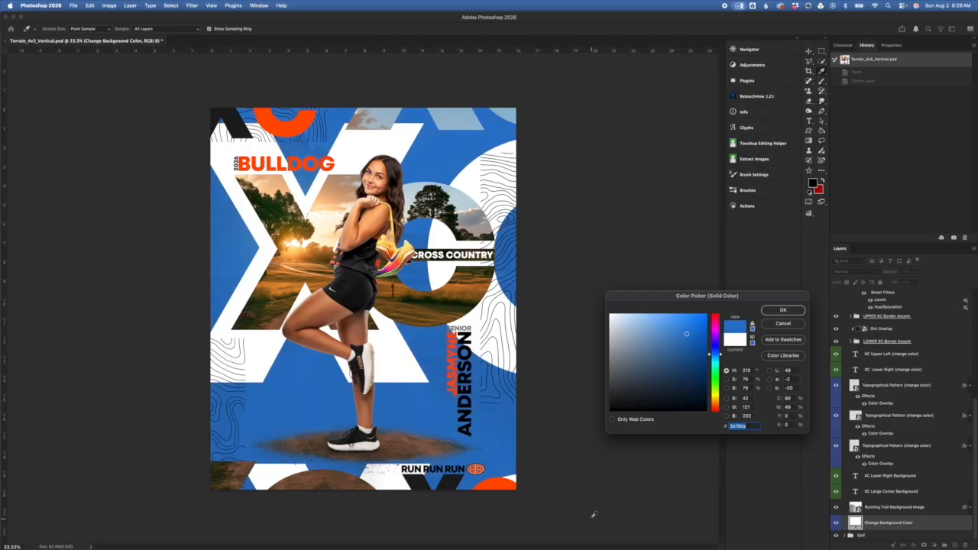
left_click_drag(683, 337, 670, 344)
left_click(685, 338)
left_click(782, 324)
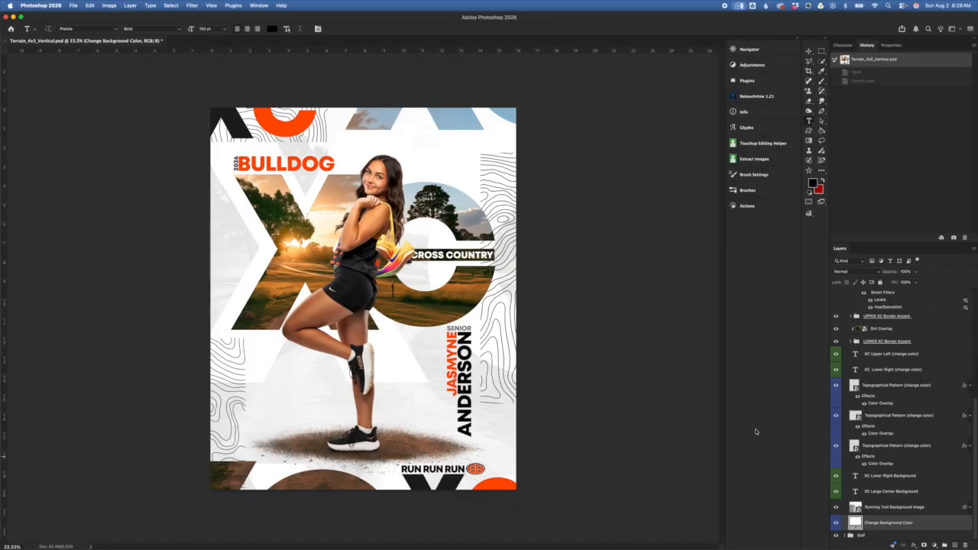
Step: Try raising the Running Trail Background Image layer's opacity to about 61%, and undo the change
left_click(902, 492)
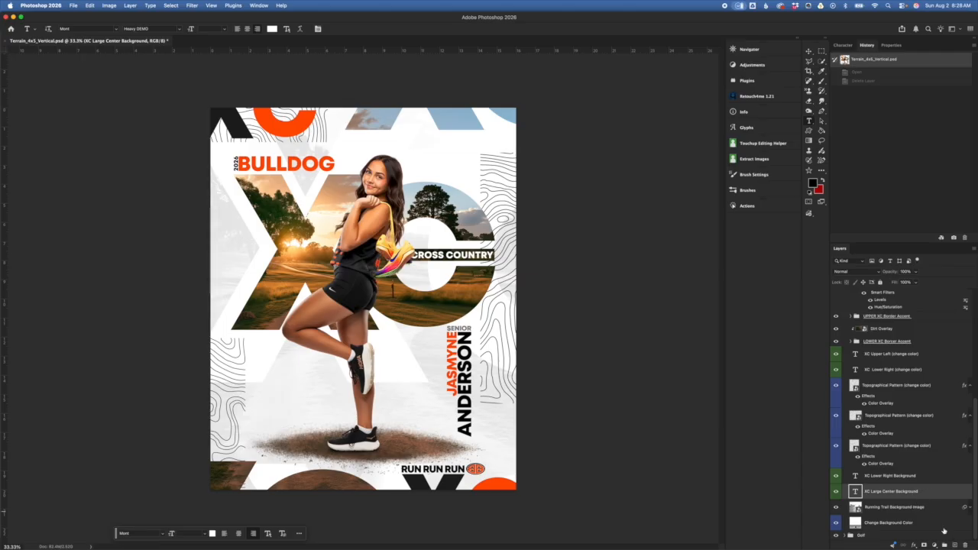
left_click(928, 507)
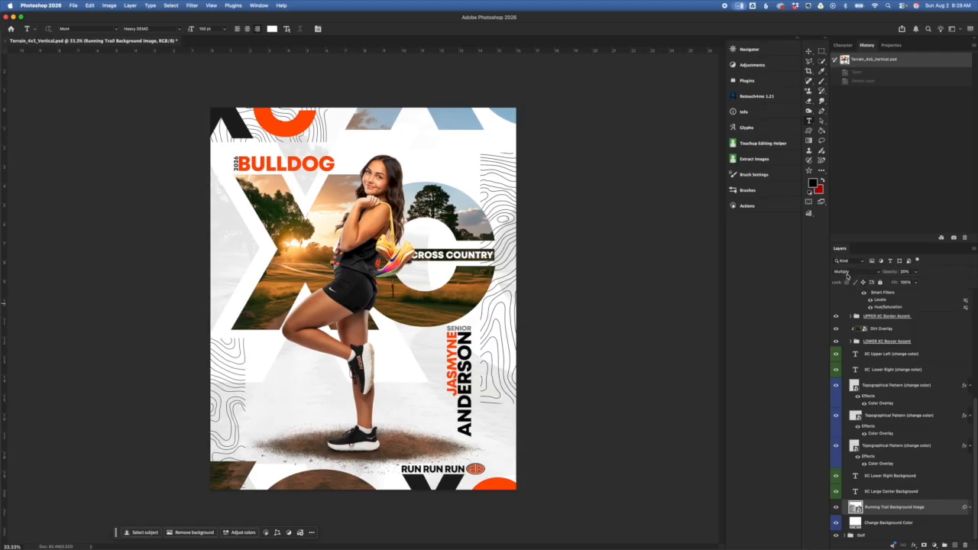
left_click(891, 274)
left_click_drag(890, 274, 922, 274)
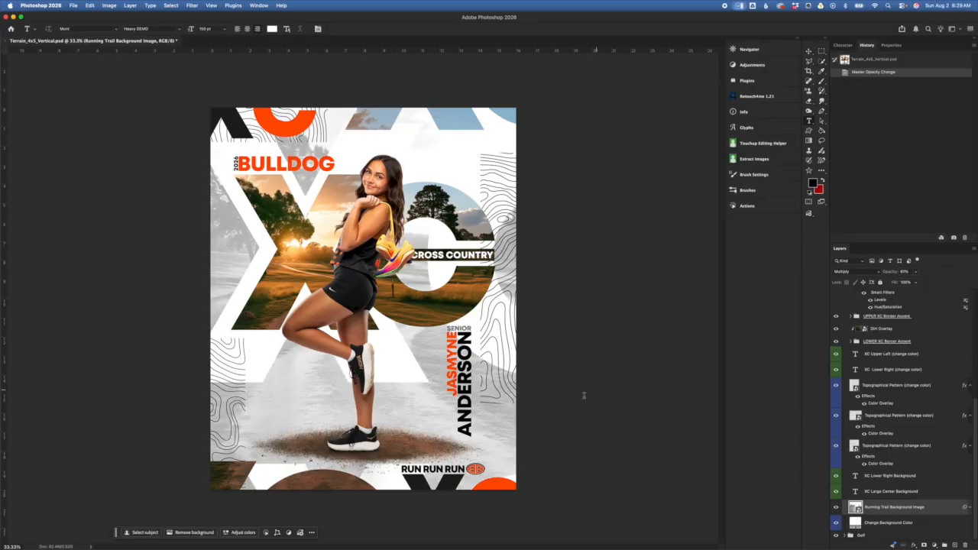
key("super+z")
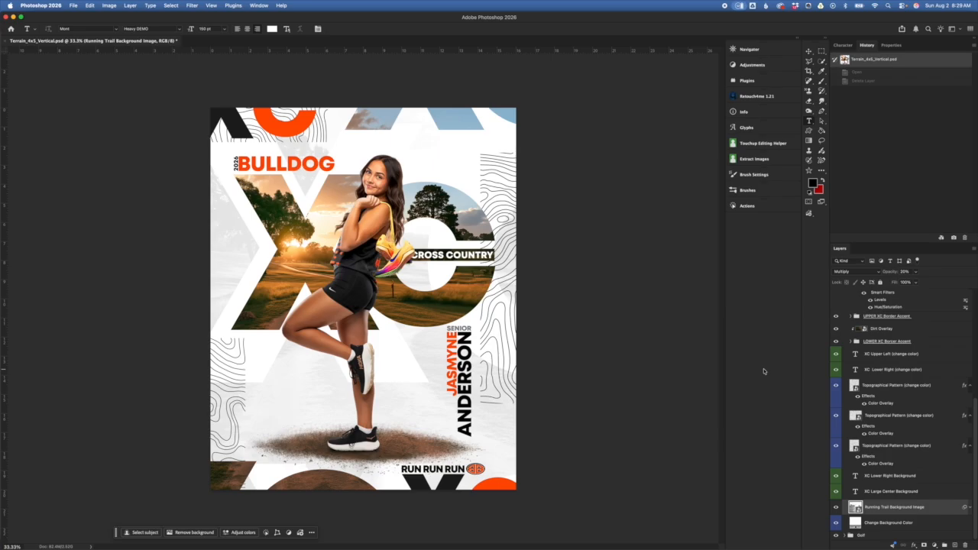
Step: Toggle the visibility of the XC Large Center Background text layer to check its effect, leaving it shown
left_click(946, 494)
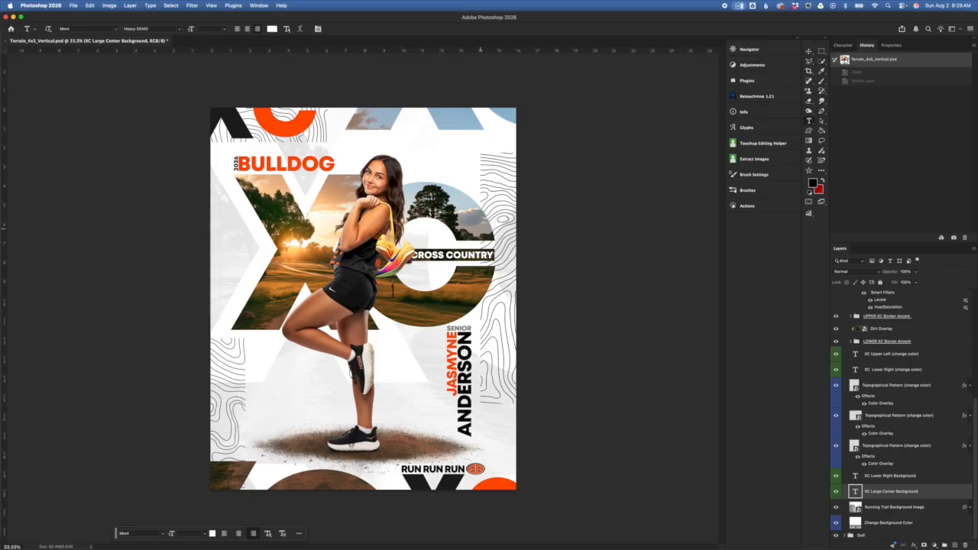
left_click(836, 493)
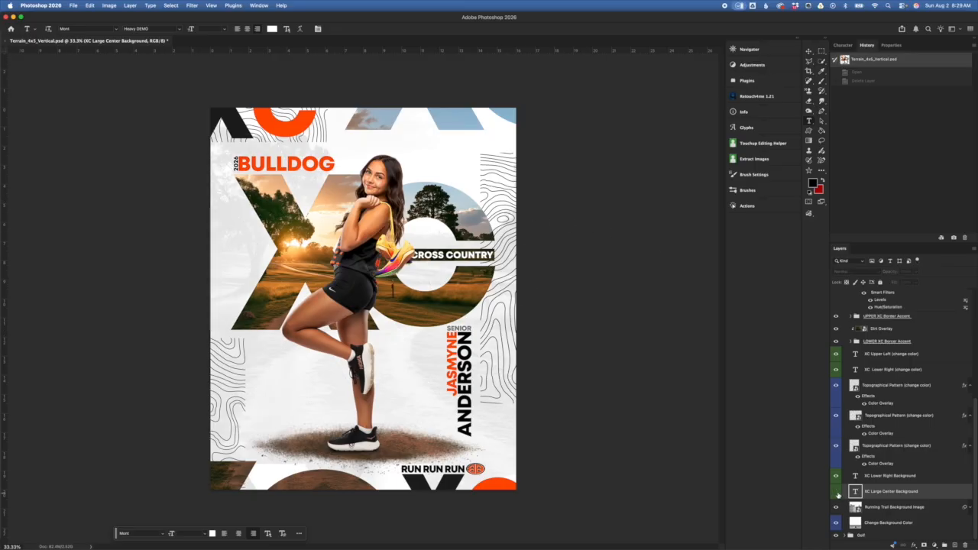
left_click(838, 494)
left_click(838, 494)
left_click(837, 493)
Step: Hide and reshow the XC Lower Right Background text layer to see which part of the design it controls
left_click(923, 482)
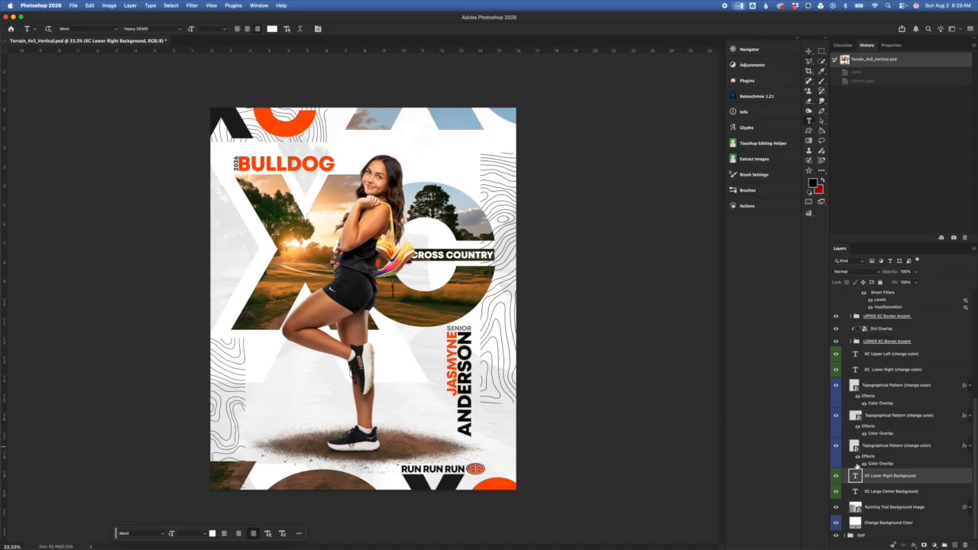
left_click(837, 476)
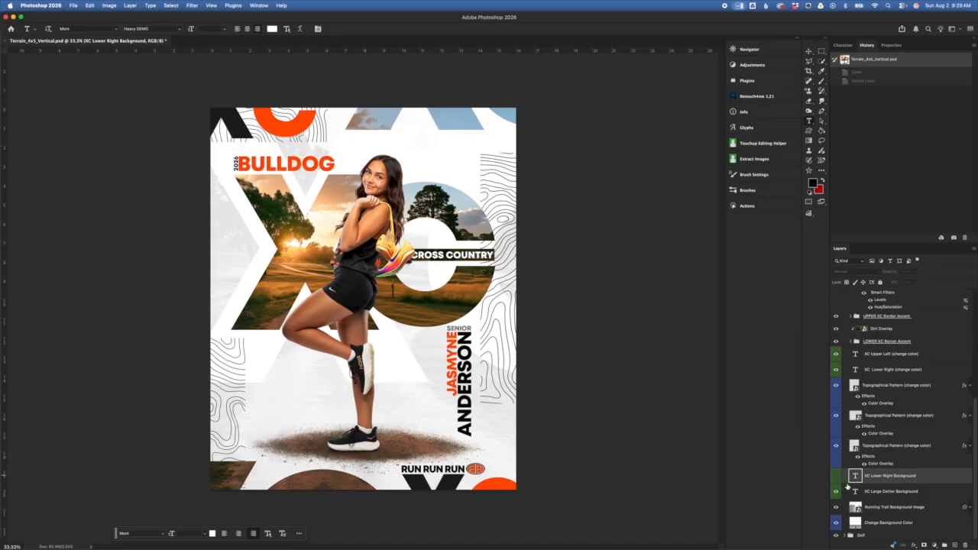
left_click(837, 478)
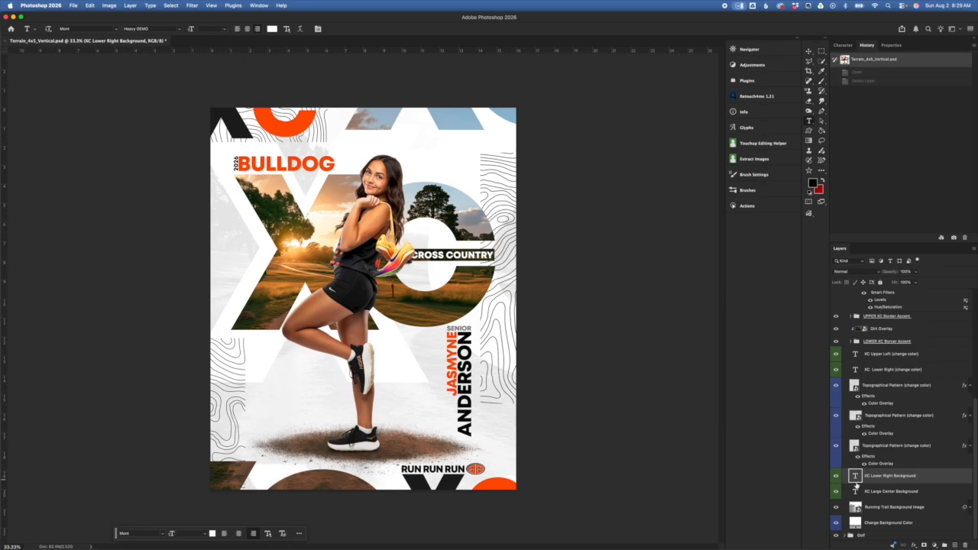
Step: Try a bright red text color on the XC Lower Right Background layer, and cancel the color change
double_click(855, 476)
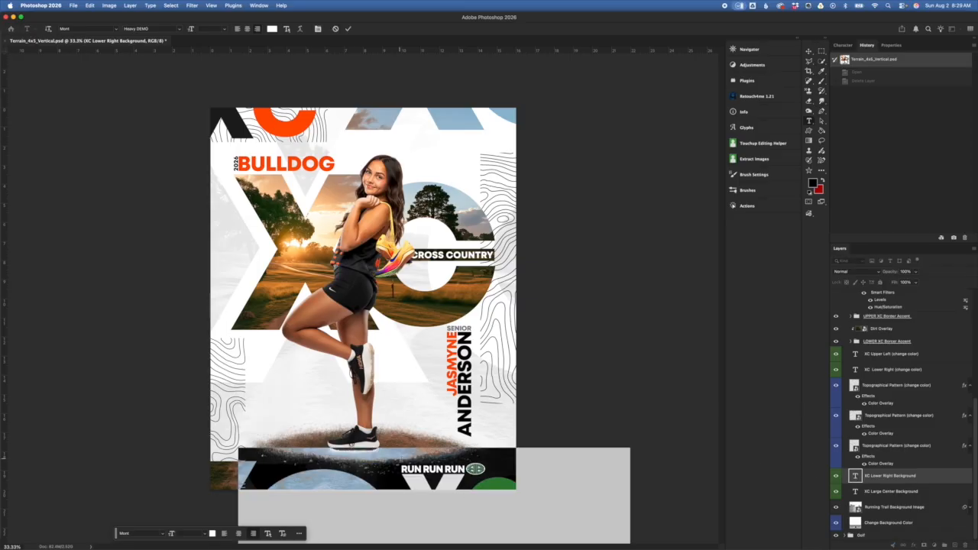
left_click(272, 29)
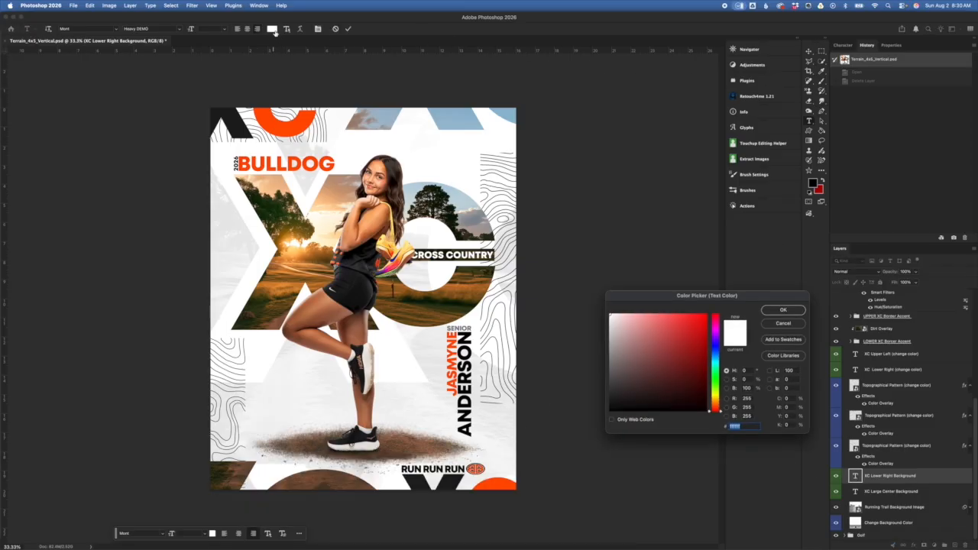
mouse_move(686, 340)
left_mouse_down()
mouse_move(699, 340)
mouse_move(706, 317)
left_mouse_up()
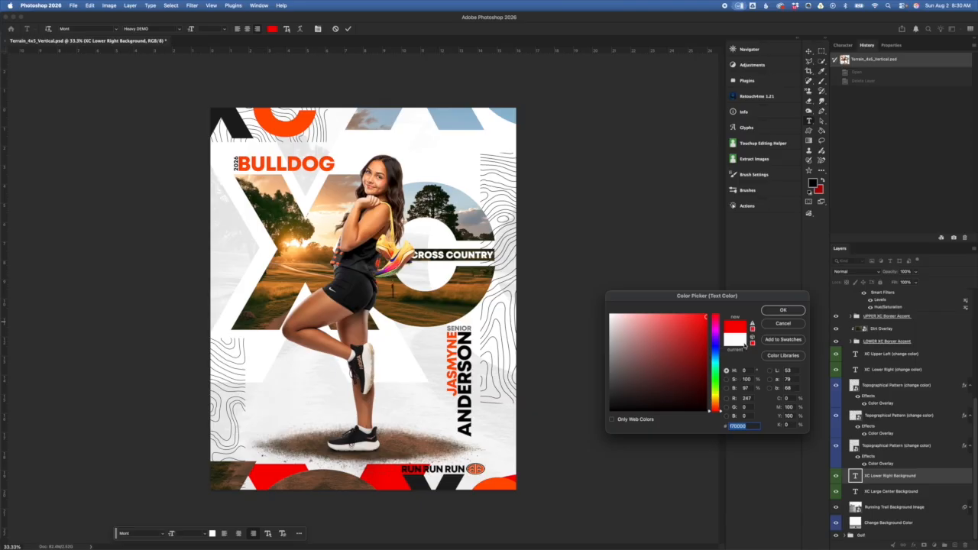
left_click(795, 326)
Step: Select the three Topographical Pattern layers in turn and check the bounds of the upper-left pattern with the Move tool
left_click(916, 446)
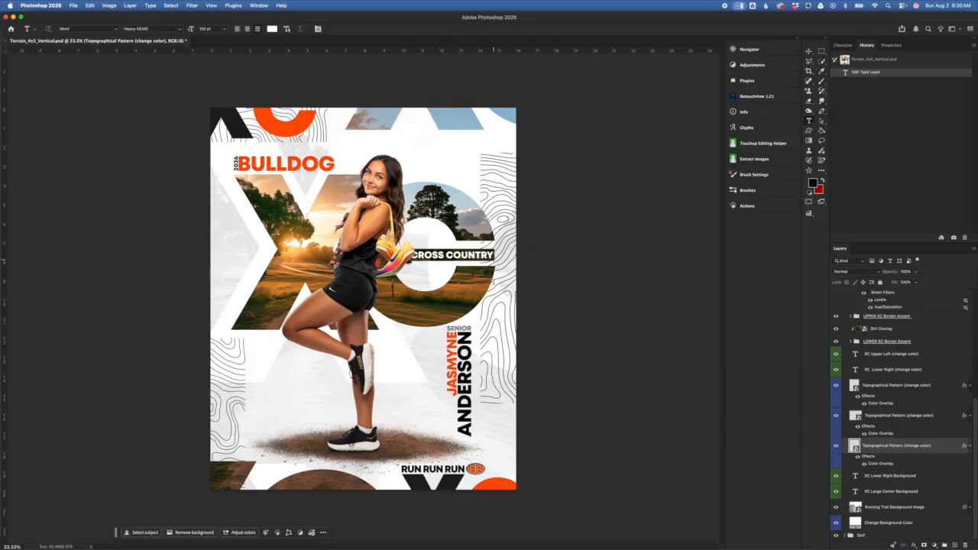
left_click(906, 415)
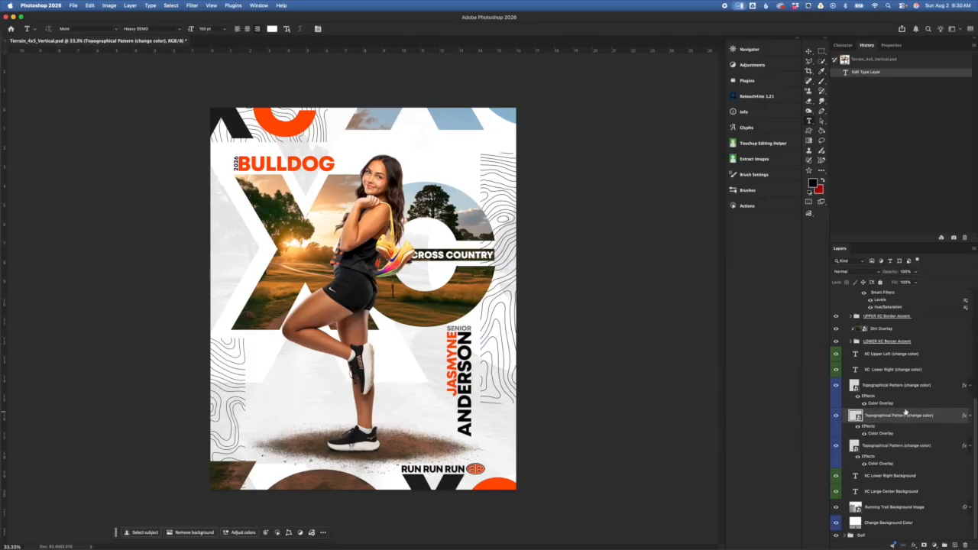
left_click(902, 388)
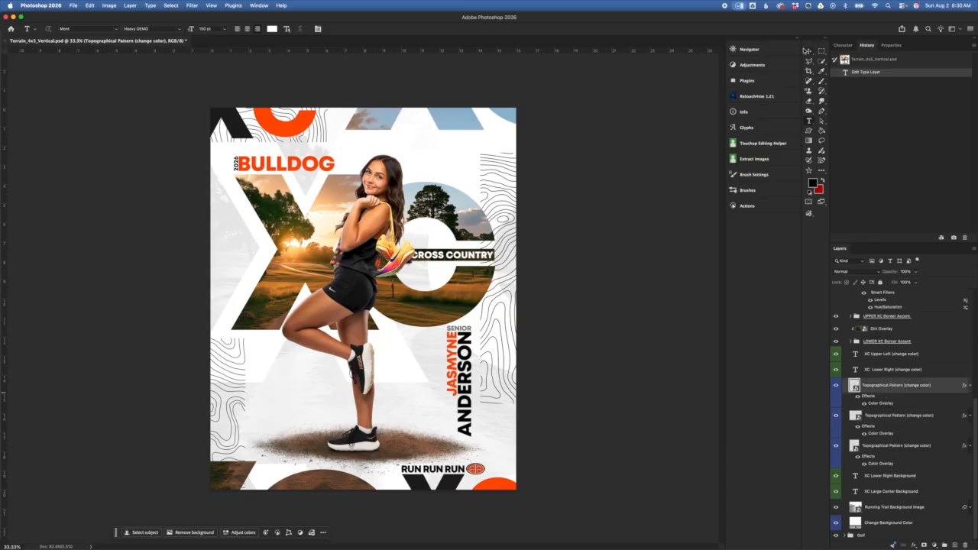
left_click(809, 51)
left_click_drag(329, 142, 277, 114)
left_click(374, 31)
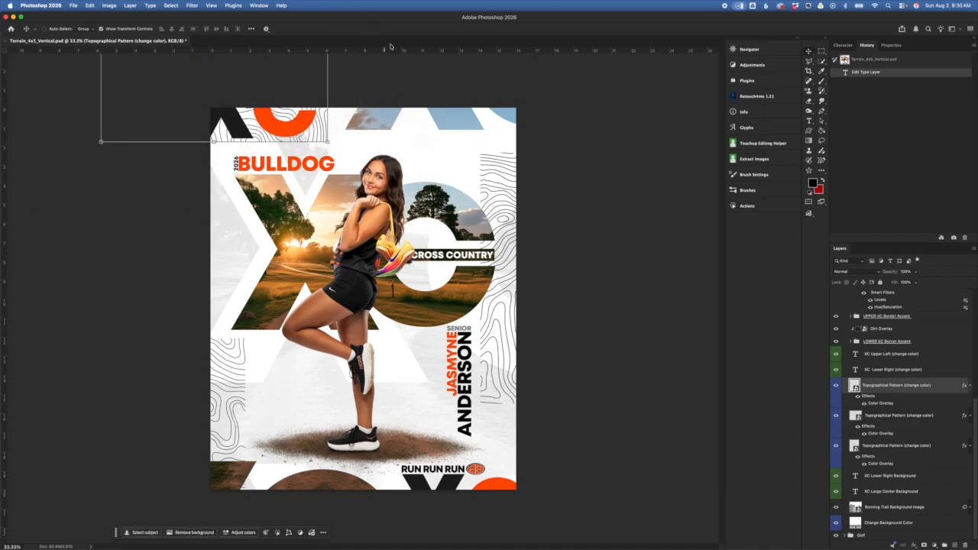
Step: Try red, cyan and violet as the Color Overlay of the upper-left Topographical Pattern layer, and cancel the layer style changes
left_click(927, 507)
left_click(886, 445)
double_click(881, 464)
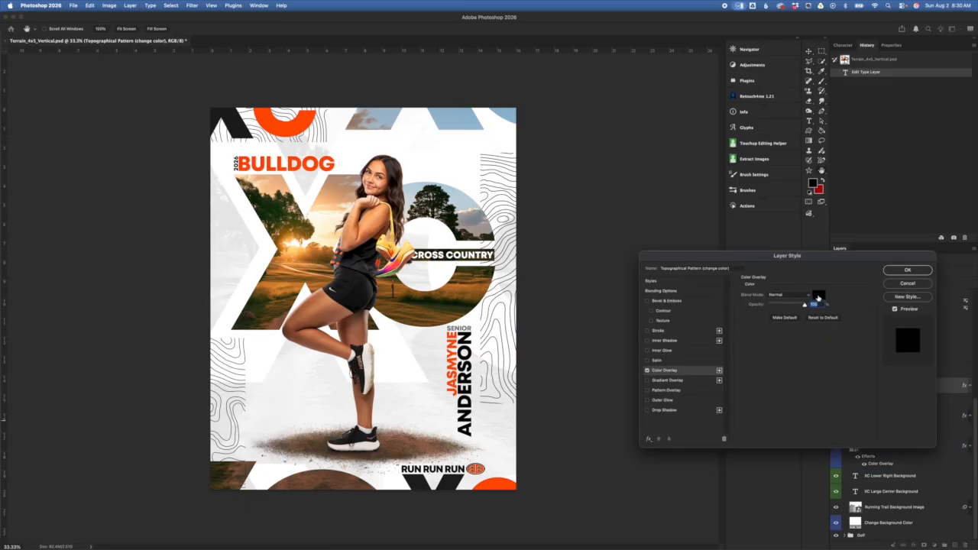
left_click(818, 296)
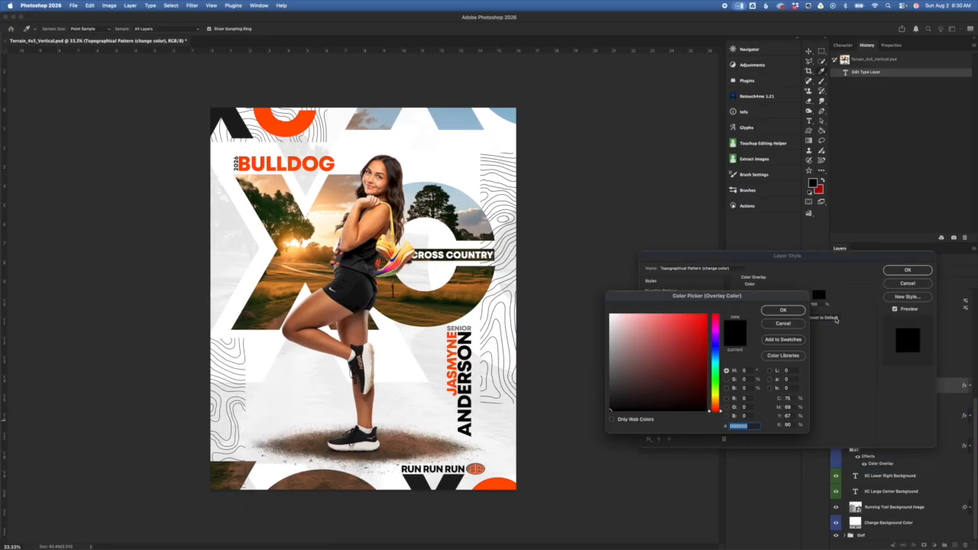
left_click_drag(784, 298, 722, 361)
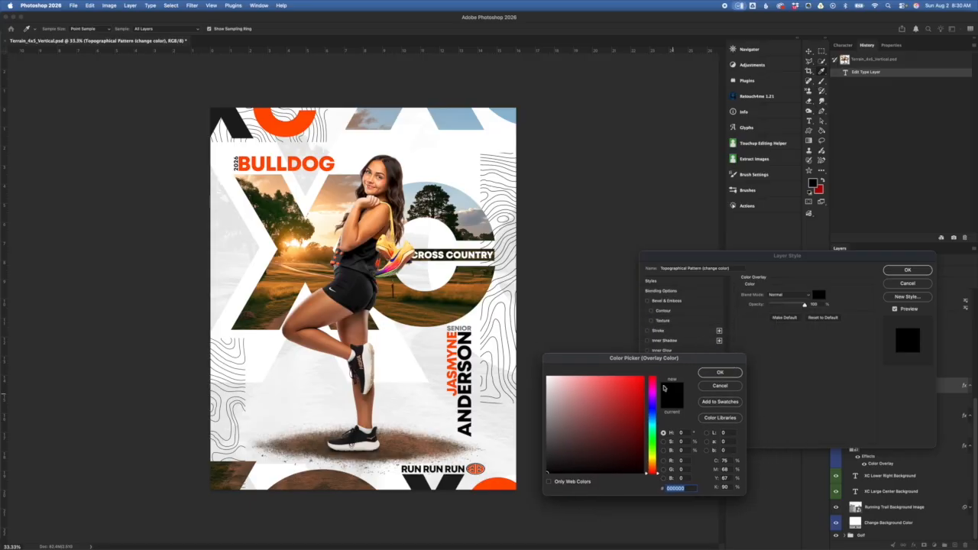
left_click(640, 396)
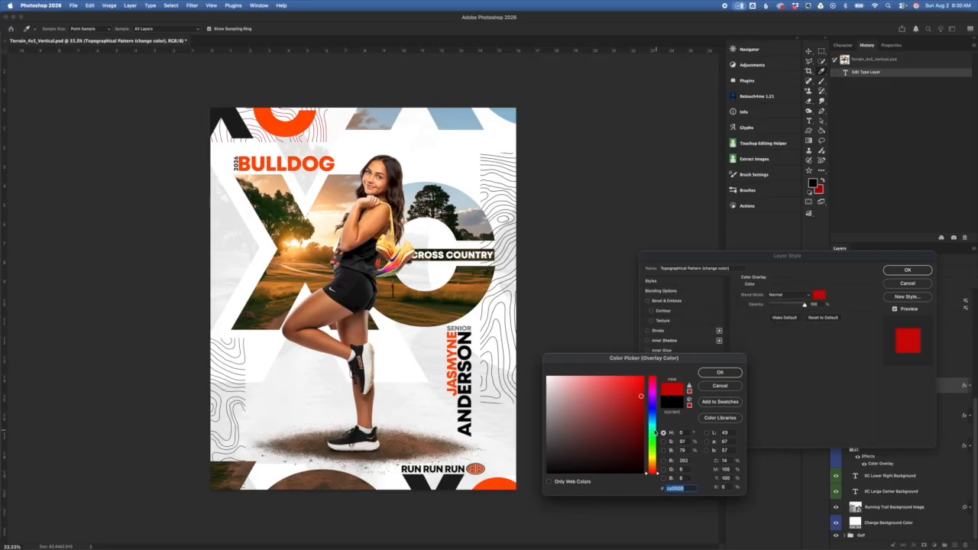
left_click(653, 422)
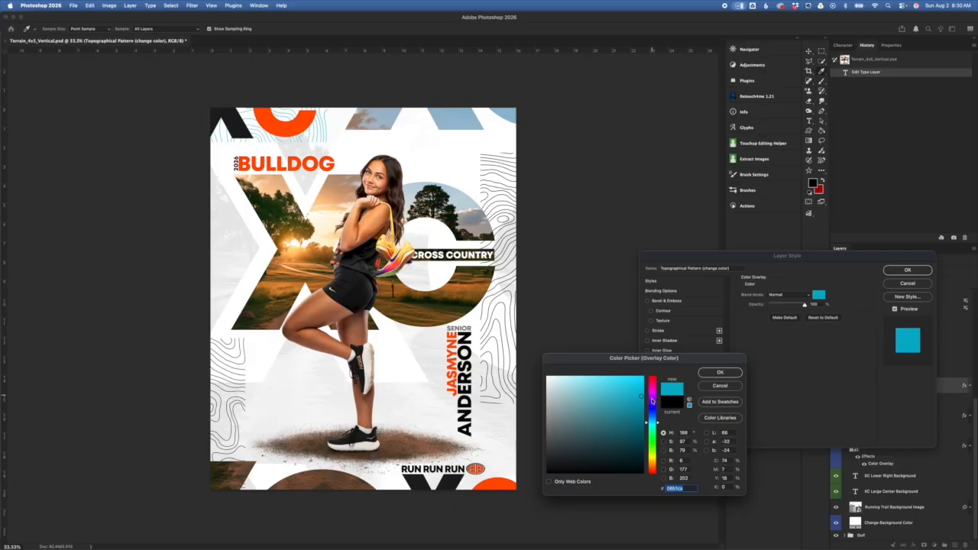
left_click_drag(655, 414, 652, 403)
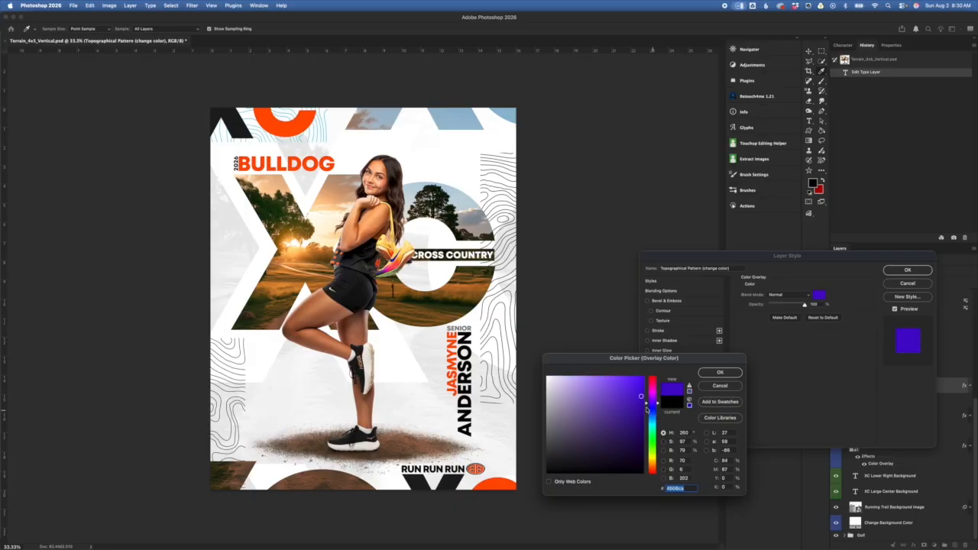
left_click(645, 376)
left_click(736, 386)
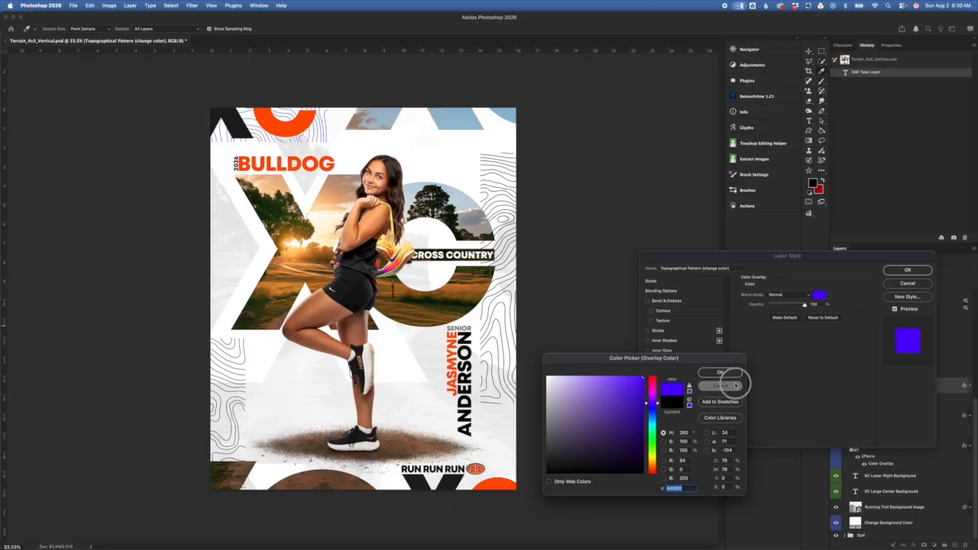
left_click(908, 283)
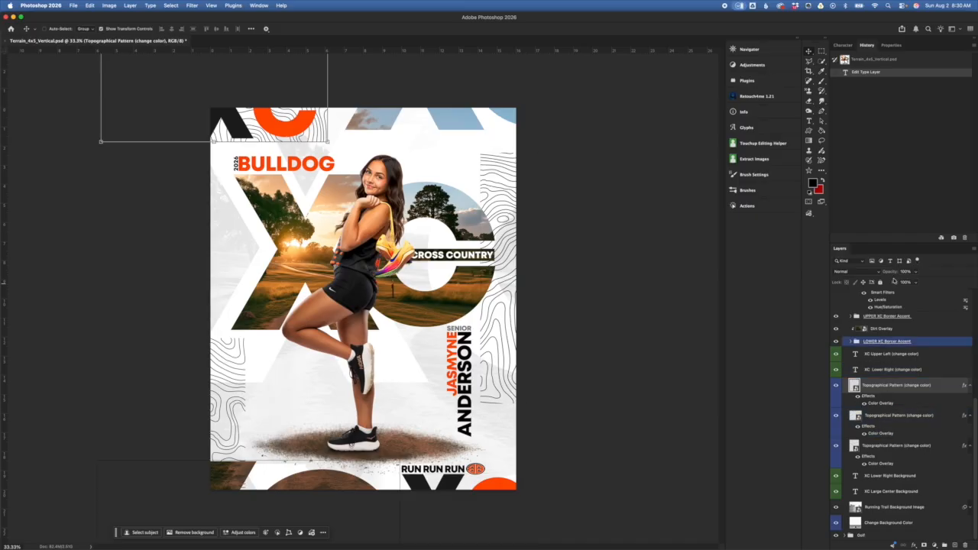
Step: Try recoloring only the X of the XC Lower Right text with light blue sampled from the artwork, and cancel the color
left_click(921, 371)
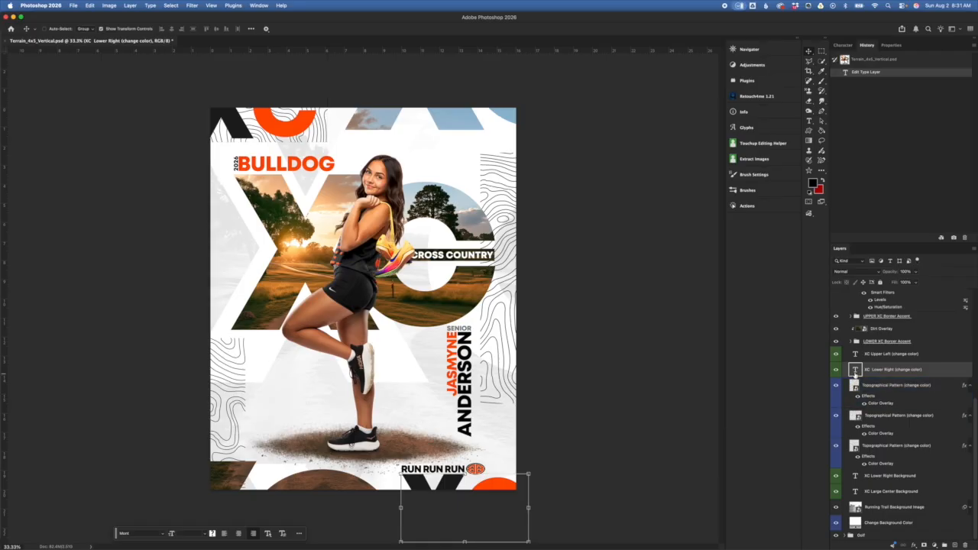
double_click(856, 371)
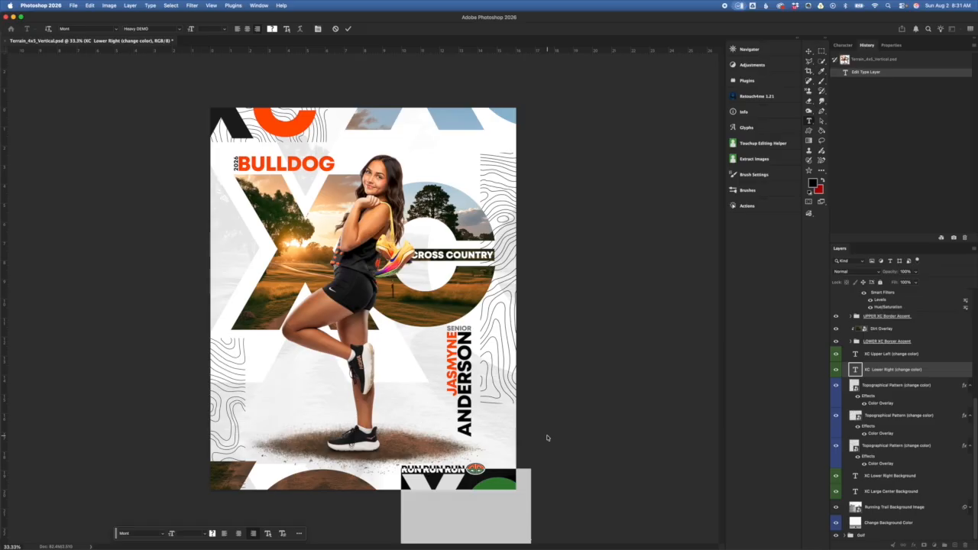
left_click(468, 483)
left_click_drag(469, 483, 522, 487)
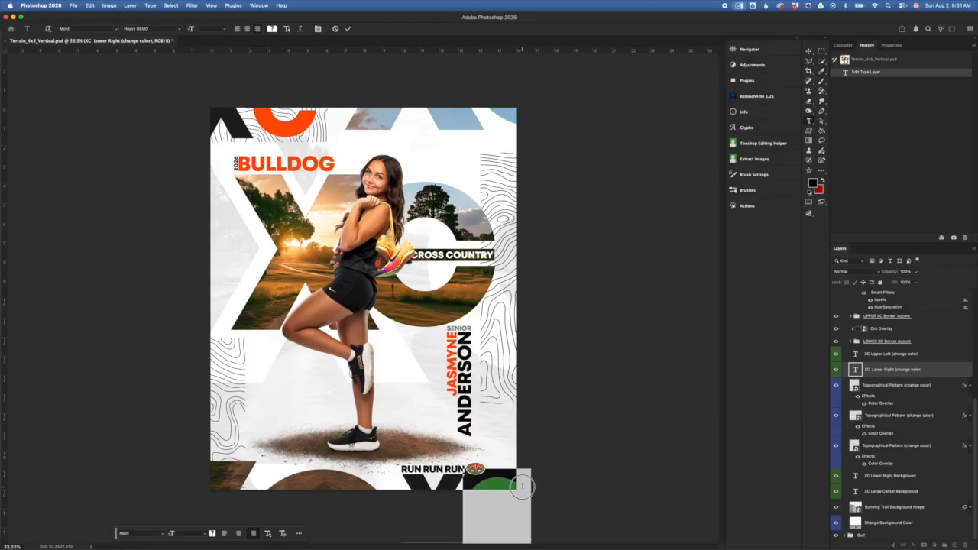
left_click_drag(522, 487, 454, 499)
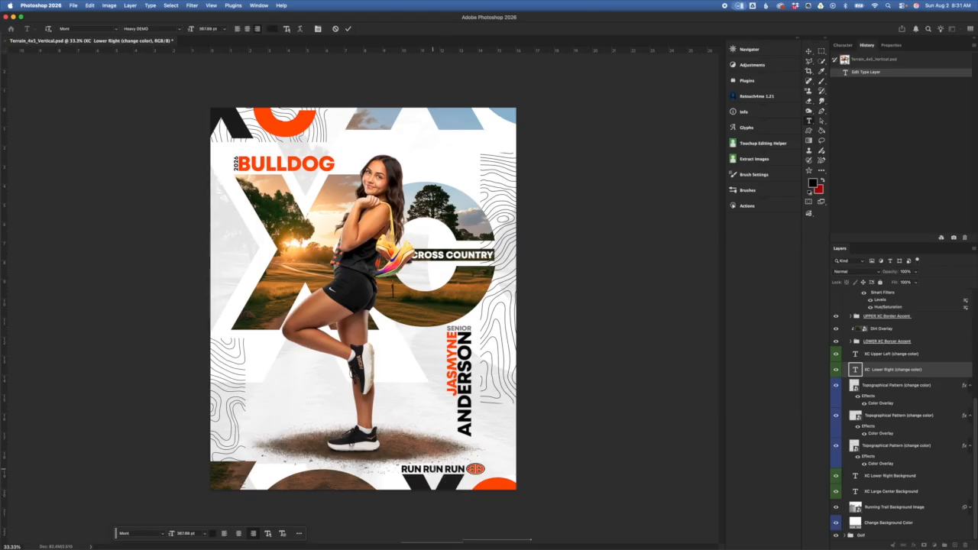
left_click_drag(462, 483, 408, 480)
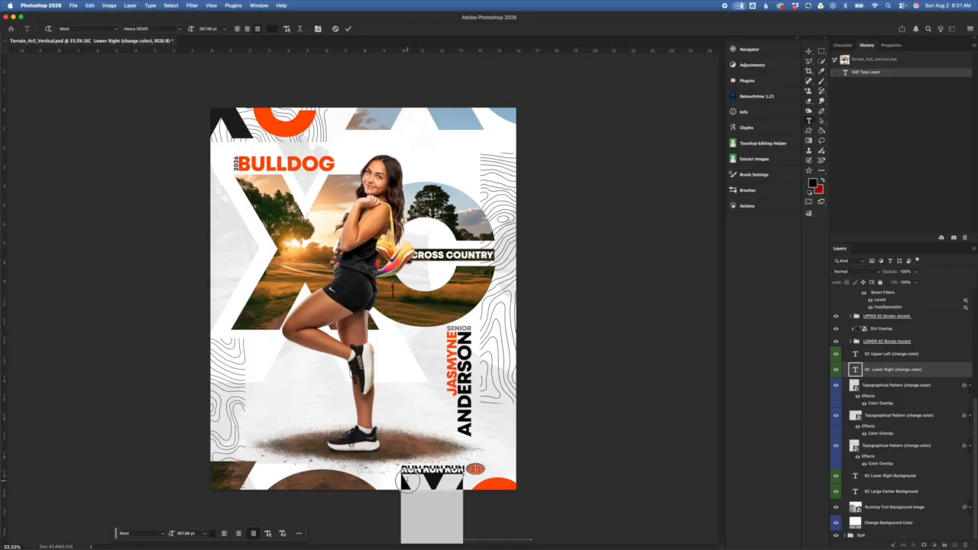
left_click(272, 29)
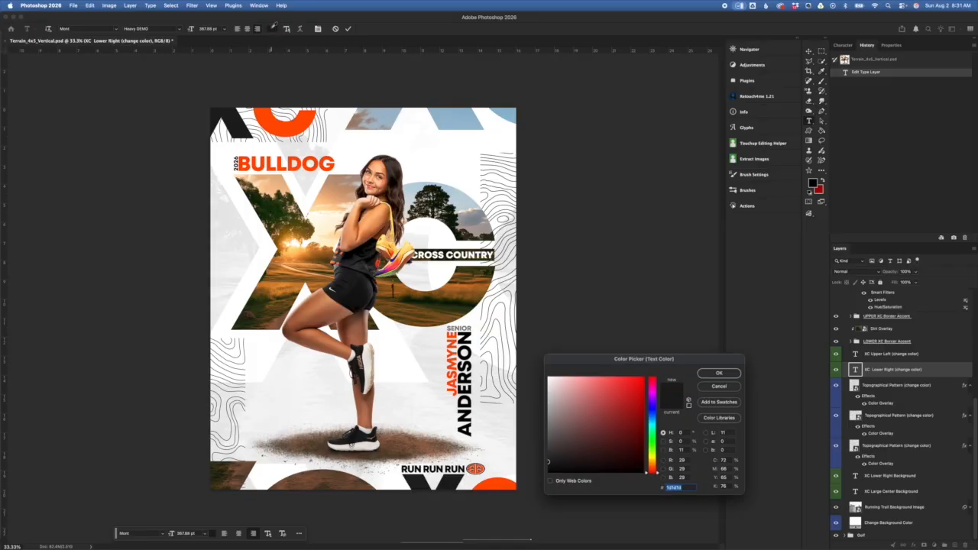
left_click(463, 116)
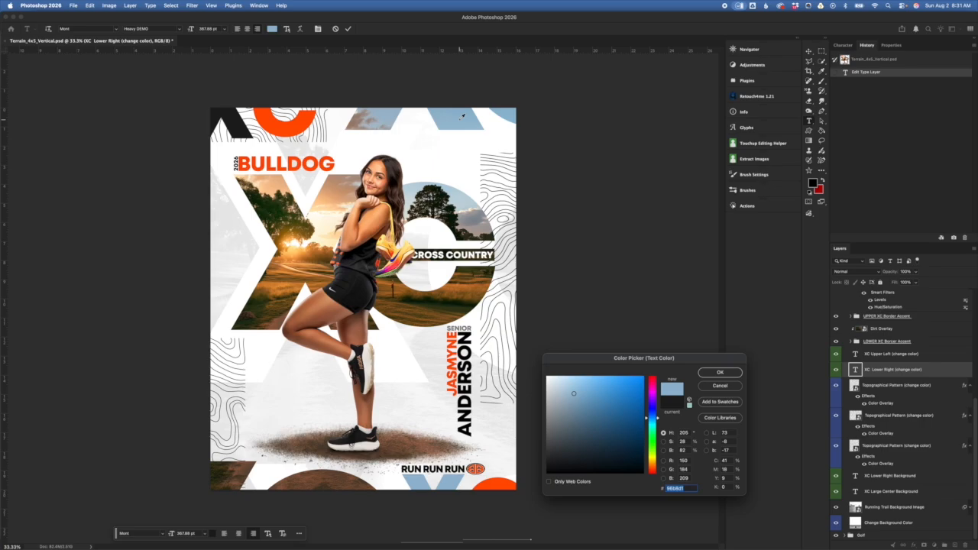
left_click(735, 386)
Step: Try bright green as the color of only the C in the XC Lower Right text, and cancel the color
left_click(468, 486)
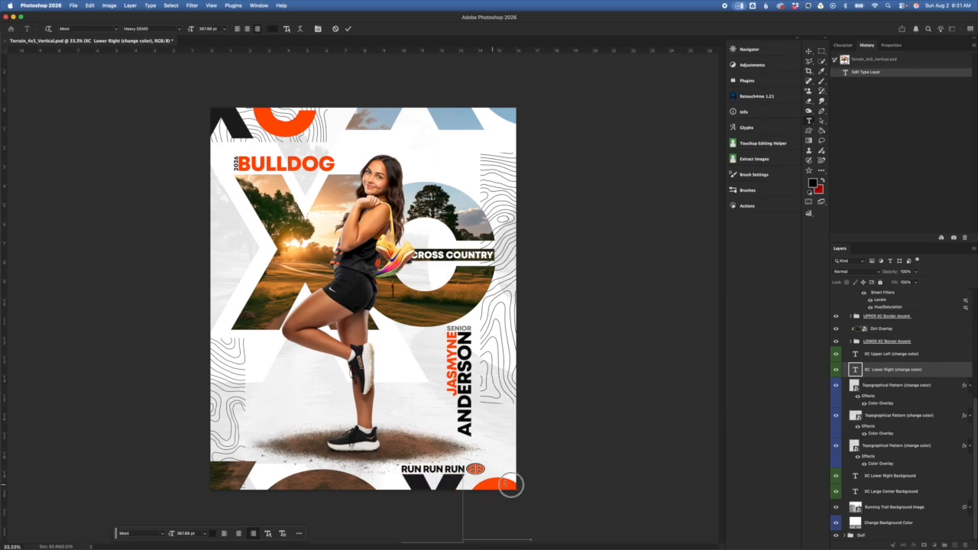
left_click(270, 29)
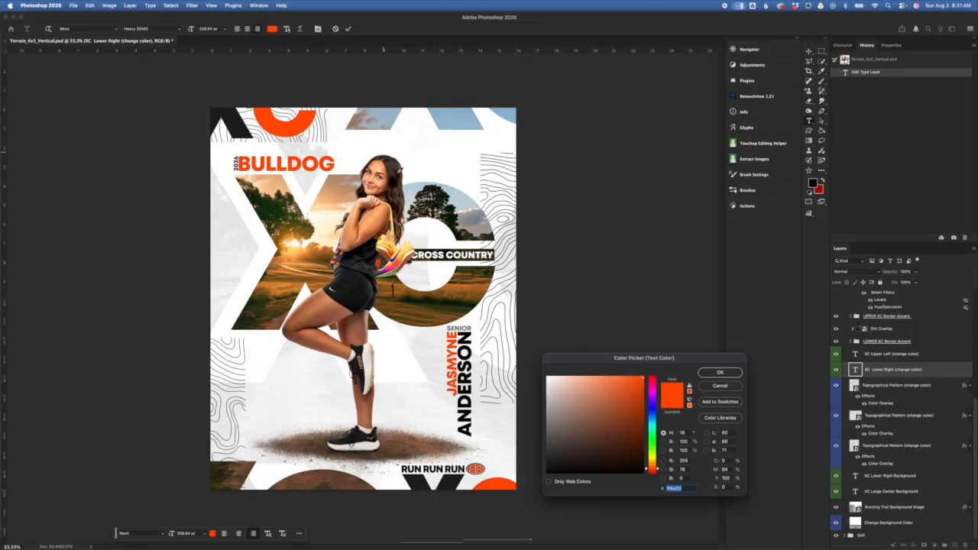
left_click(653, 441)
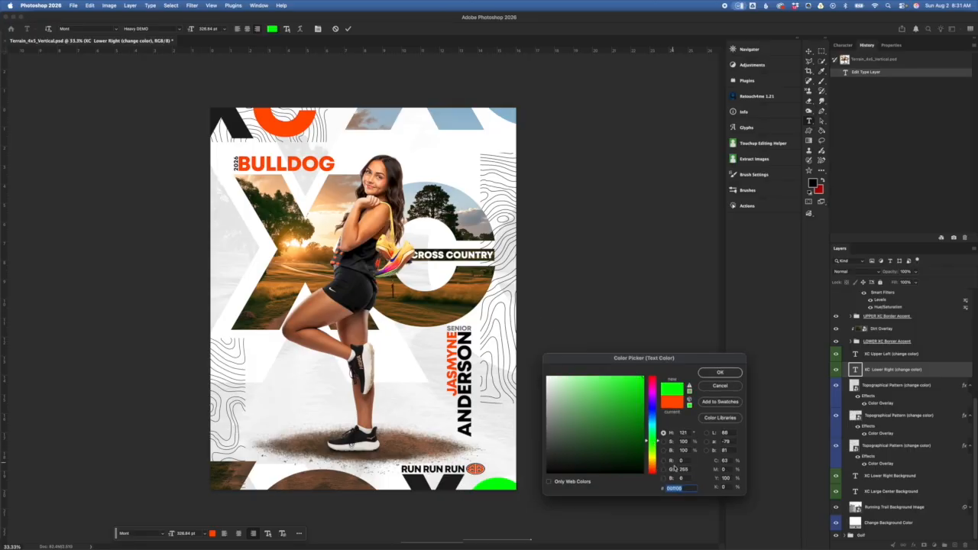
left_click(734, 386)
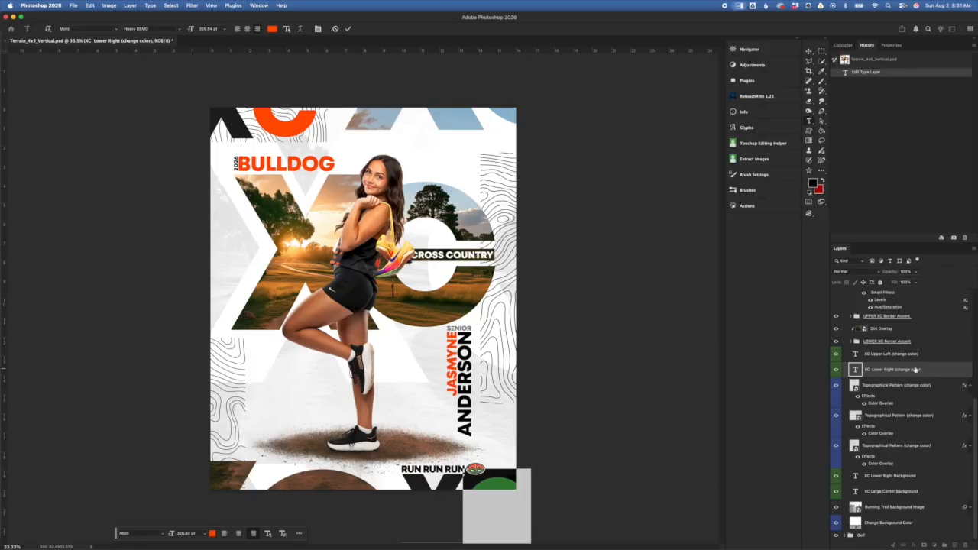
Step: Leave text editing and select the XC Upper Left and XC Lower Right layers with the Move tool to compare their placement
left_click(918, 354)
key("v")
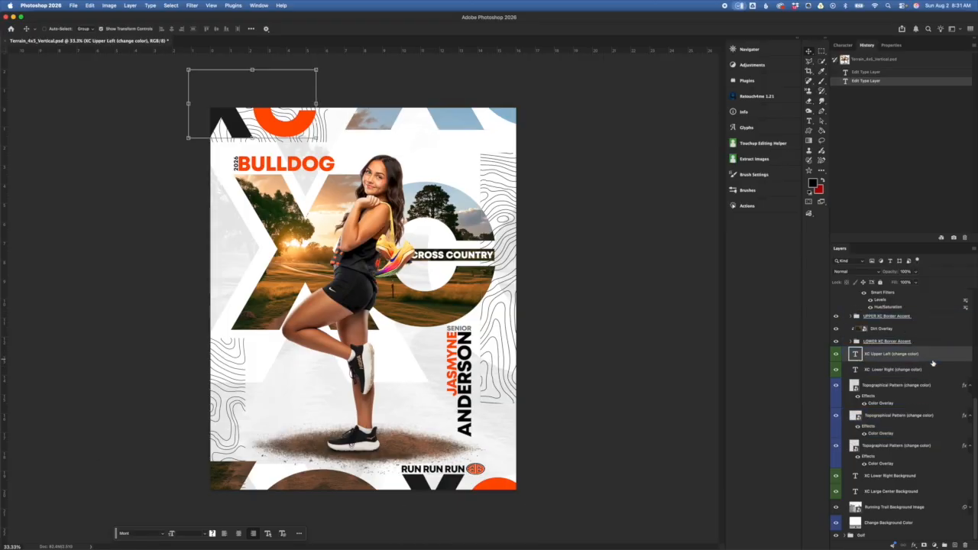
left_click(932, 371)
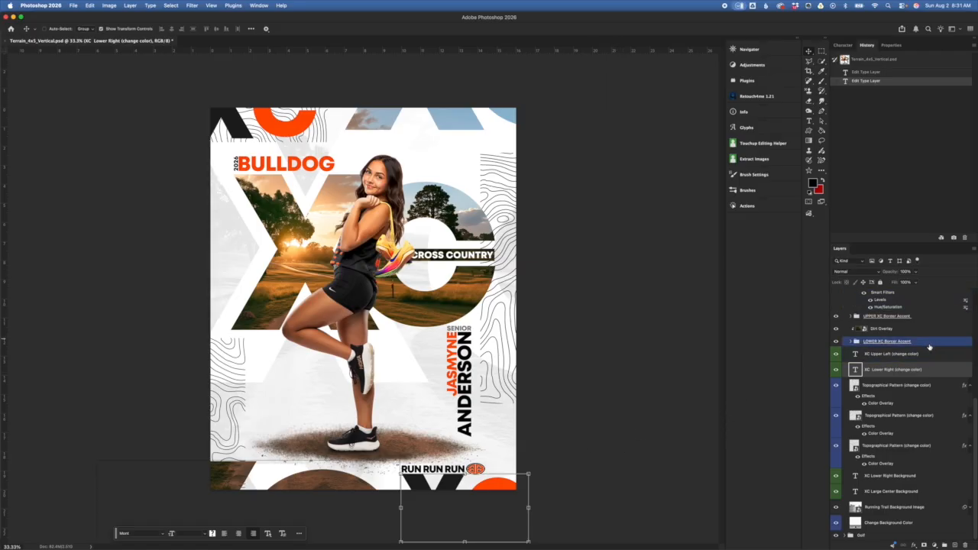
left_click(923, 356)
Step: Expand the LOWER XC Border Accent group, then select its XC text layer and the clipped Dirt Overlay layer in turn
left_click_drag(915, 344, 855, 355)
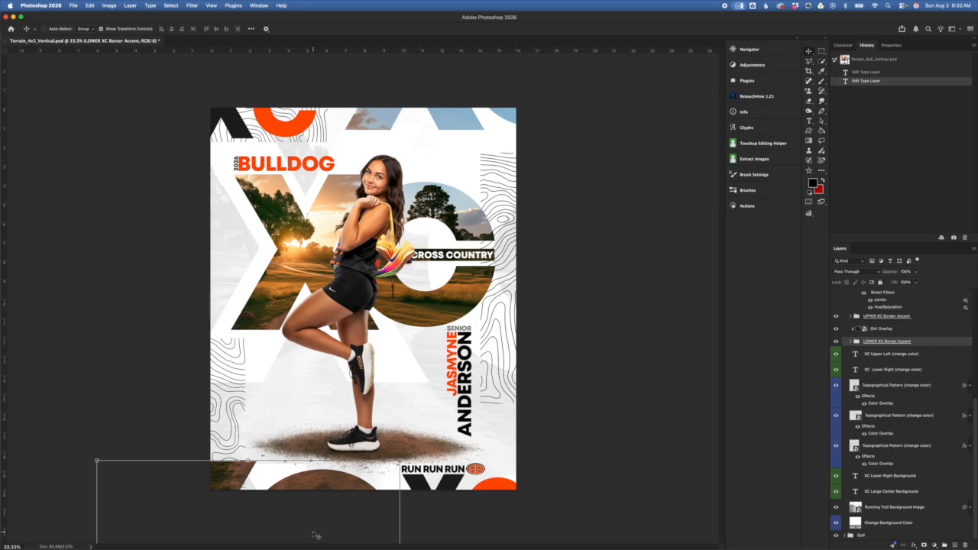
left_click(851, 342)
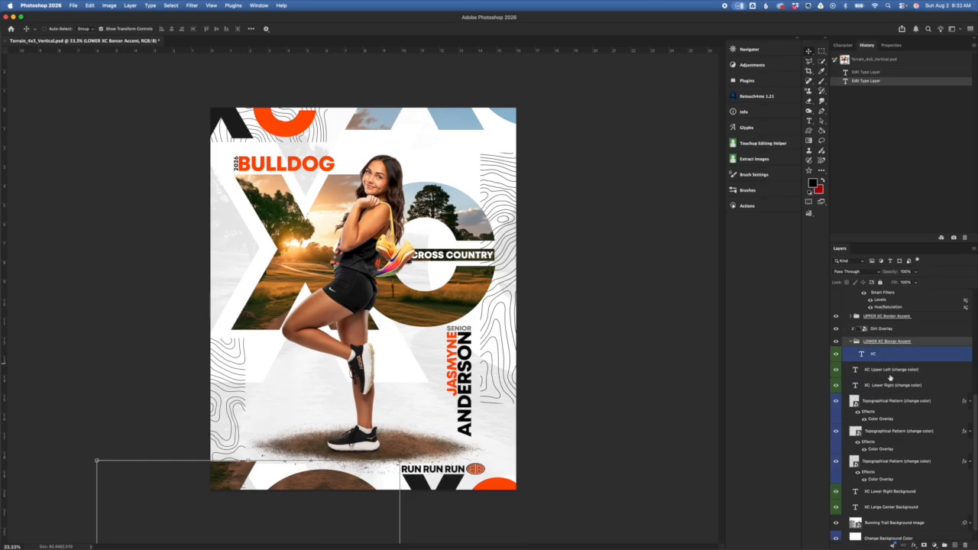
left_click(888, 358)
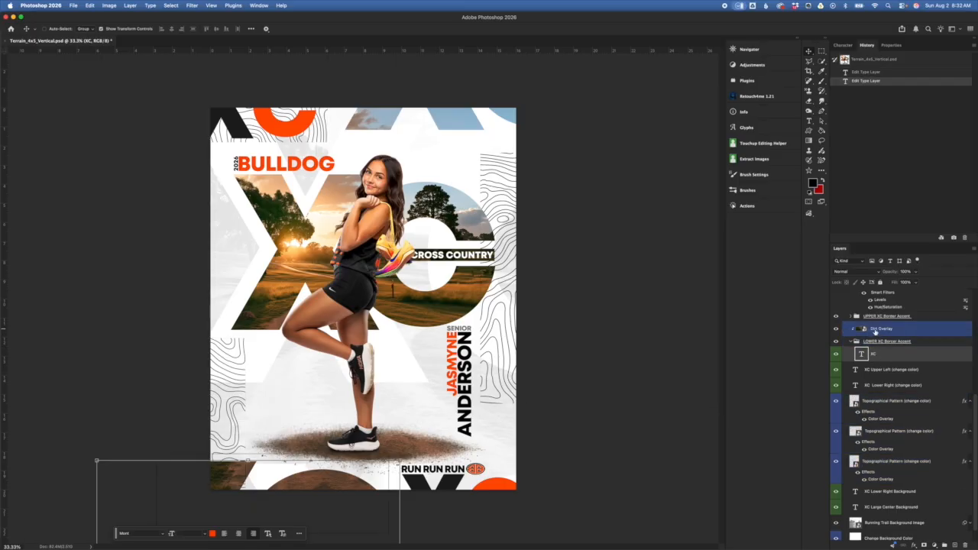
left_click(872, 332)
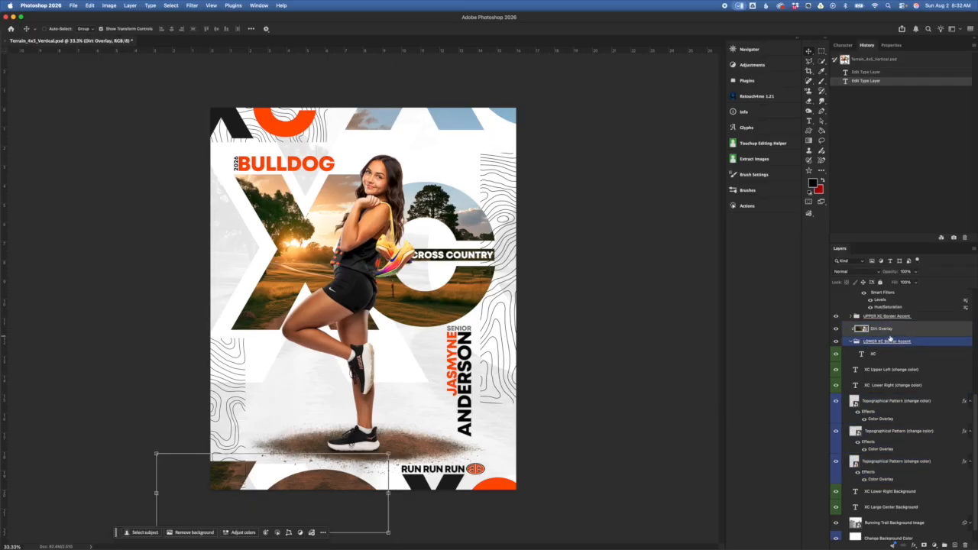
Step: Hide and reshow the Dirt Overlay layer to check its effect on the lower XC border accent
left_click(836, 329)
left_click(844, 351)
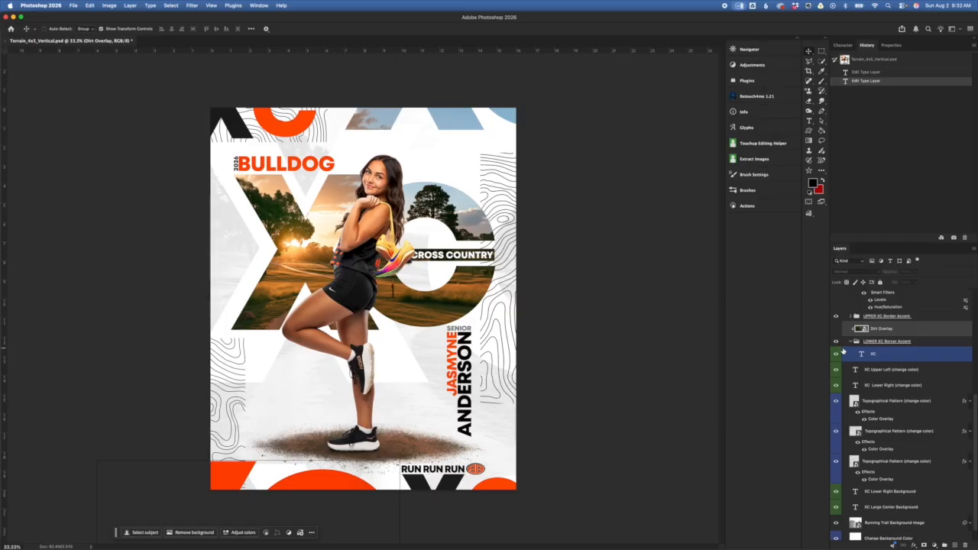
left_click(872, 342)
left_click(835, 328)
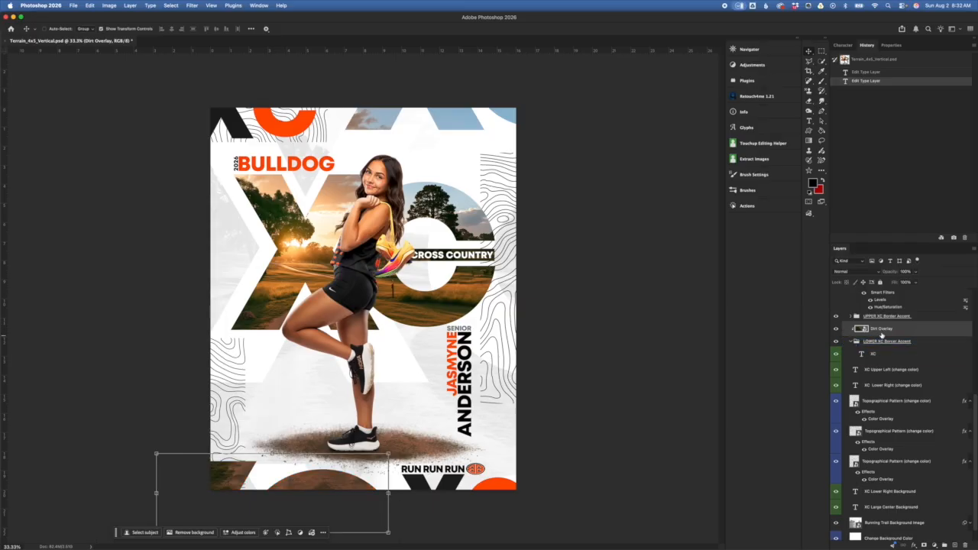
Step: Reposition the Dirt Overlay over the lower XC border accent with Free Transform and collapse the LOWER XC Border Accent group
key("super+t")
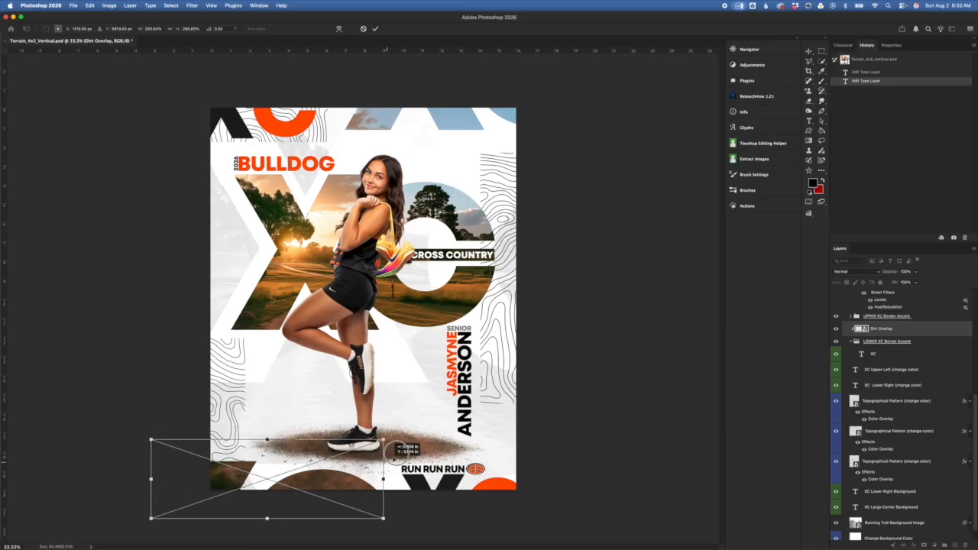
left_click(927, 344)
left_click(851, 343)
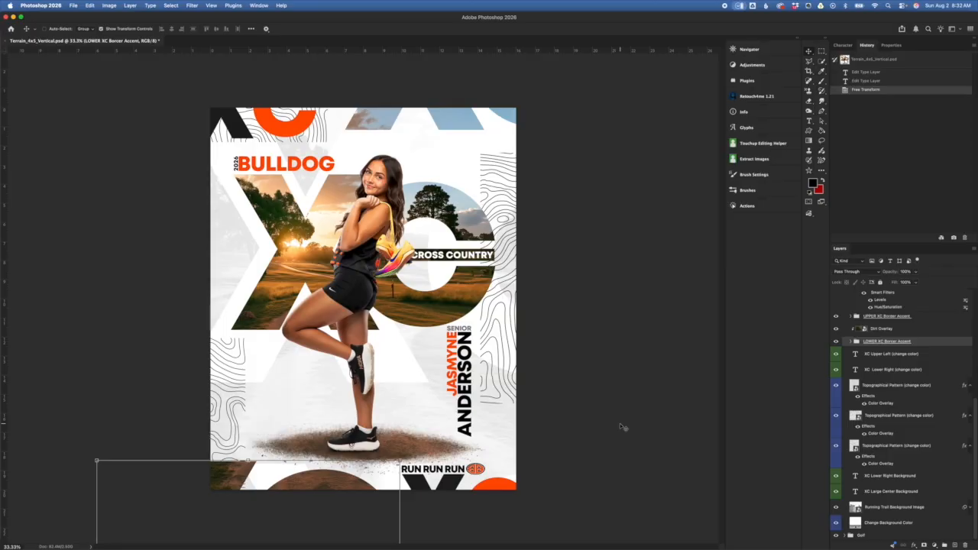
Step: Select the UPPER XC Border Accent group, try to reposition its Sky Overlay with Free Transform, and cancel the transform
left_click(931, 317)
scroll(934, 329, "up", 3)
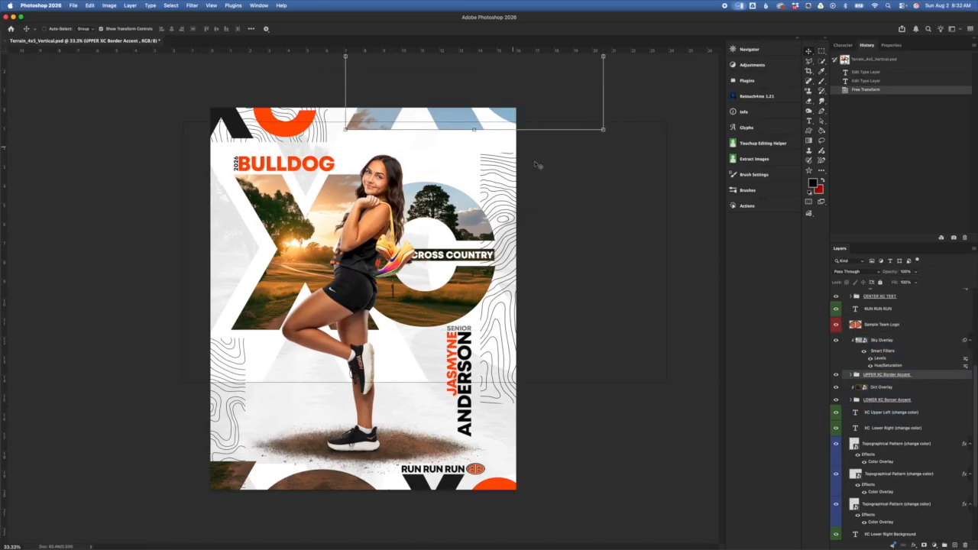
left_click(851, 341)
key("super+t")
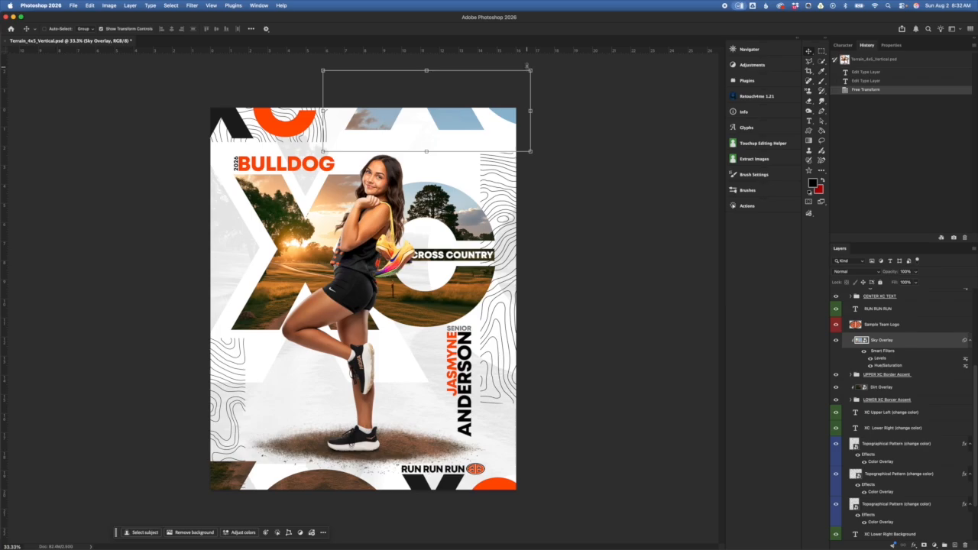
mouse_move(510, 104)
left_mouse_down()
mouse_move(527, 89)
mouse_move(516, 93)
mouse_move(523, 112)
left_mouse_up()
left_click(363, 29)
Step: Expand the UPPER XC Border Accent group and hide and reshow the Sky Overlay to check its effect on the XC text
left_click(850, 374)
left_click(850, 374)
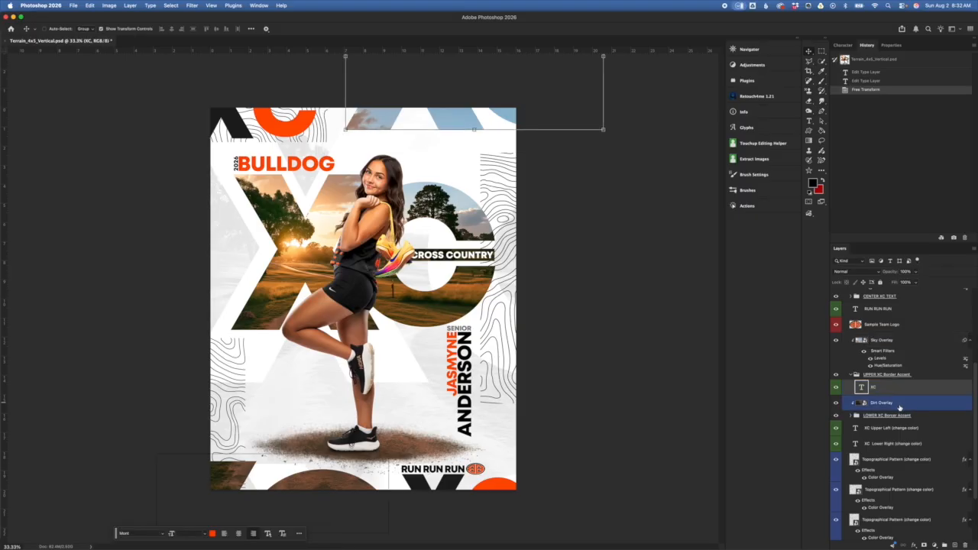
left_click(835, 341)
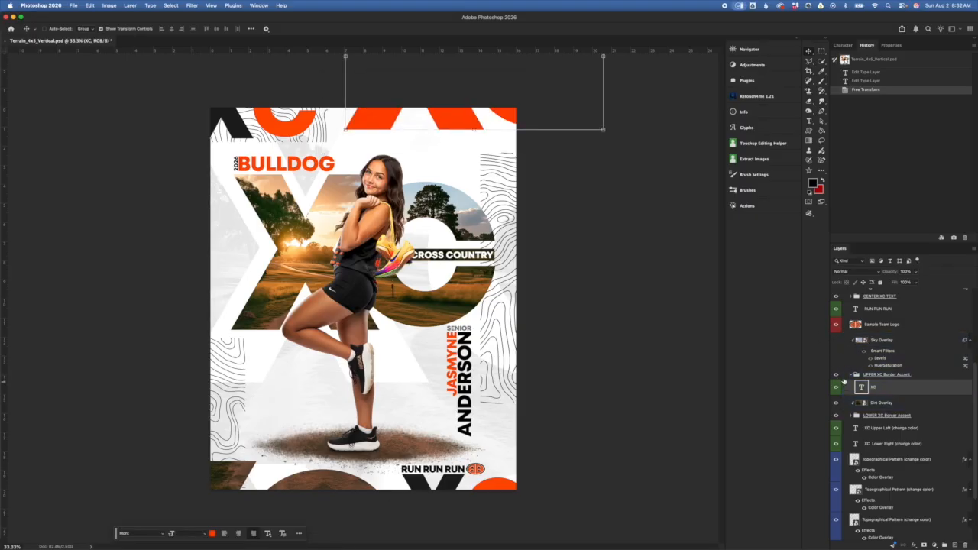
left_click(834, 341)
left_click(919, 345)
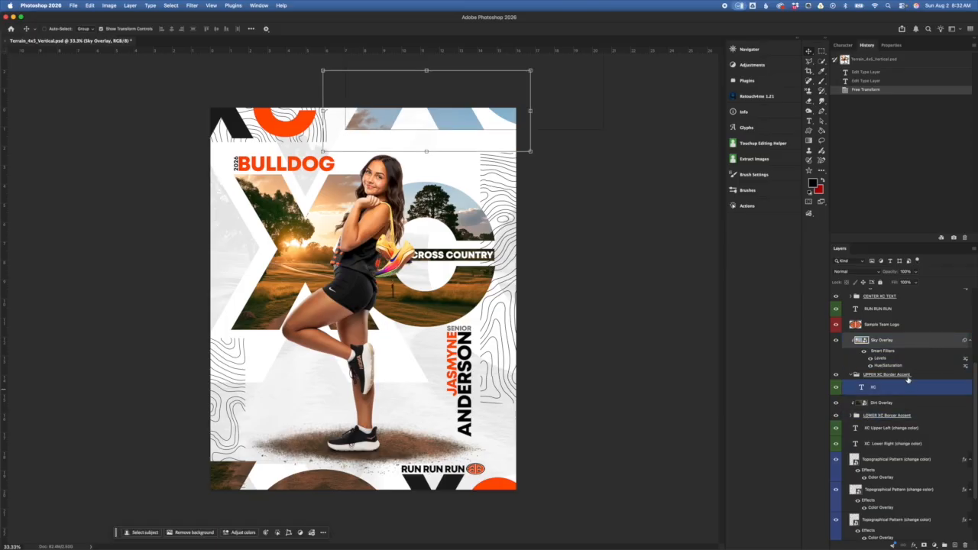
Step: Select the Sample Team Logo layer and hide and reshow it to check its place on the poster
left_click(887, 324)
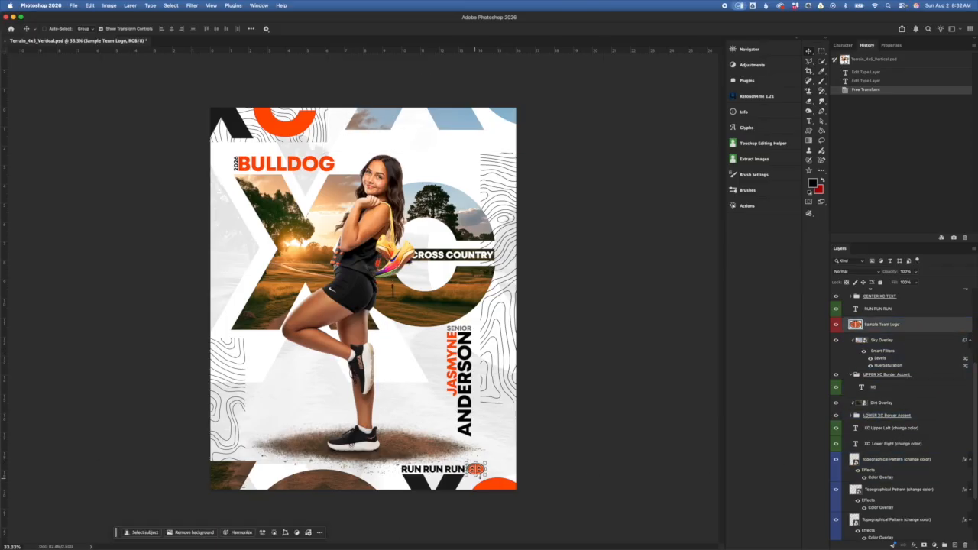
left_click(492, 481)
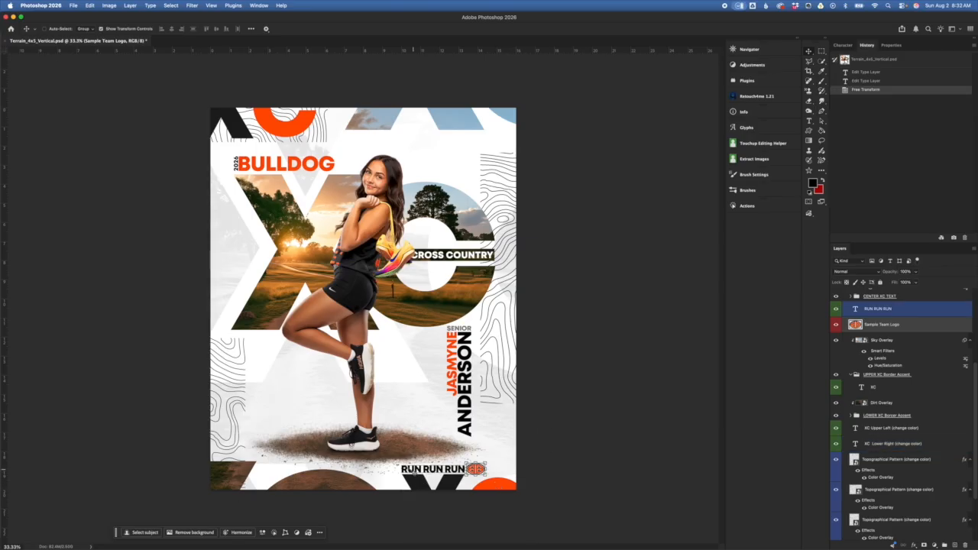
left_click(836, 327)
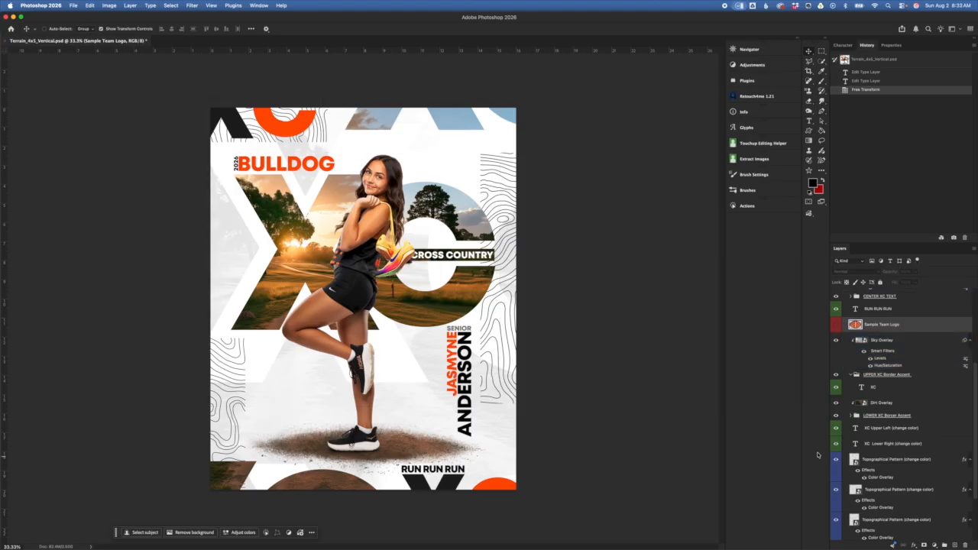
left_click(836, 325)
Step: Select the RUN RUN RUN text layer and hide and reshow it to locate it on the poster
left_click(879, 309)
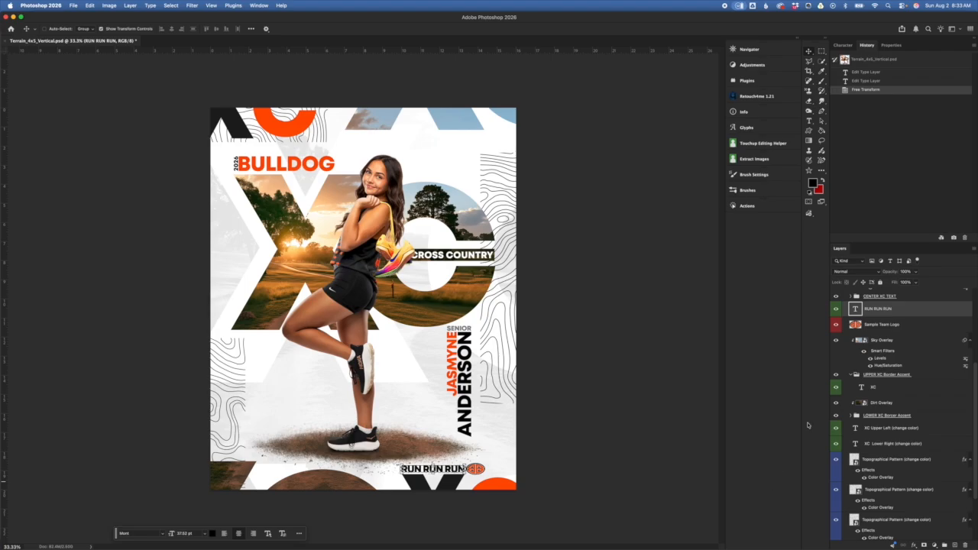
left_click(836, 309)
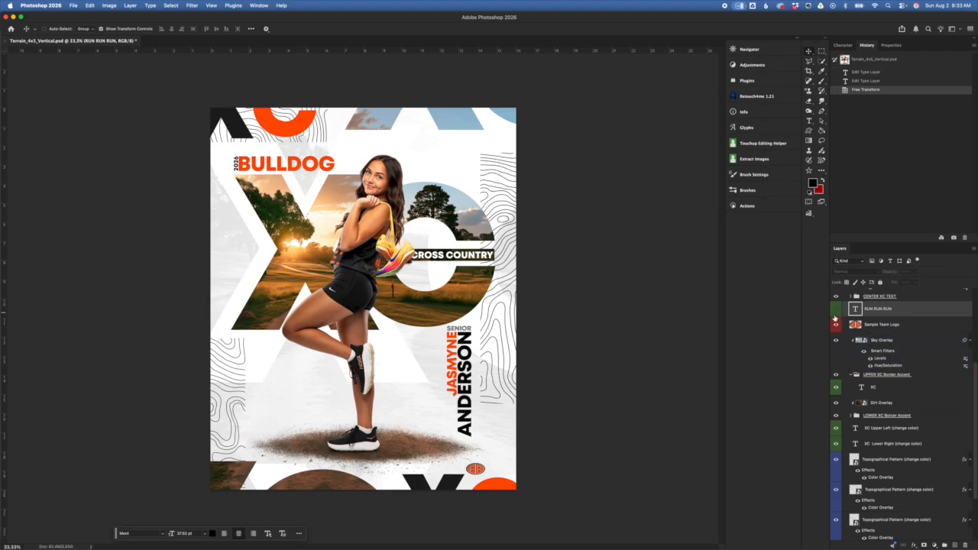
left_click(837, 308)
Step: Expand the CENTER XC TEXT group and select the XC text layer inside it
scroll(885, 374, "up", 3)
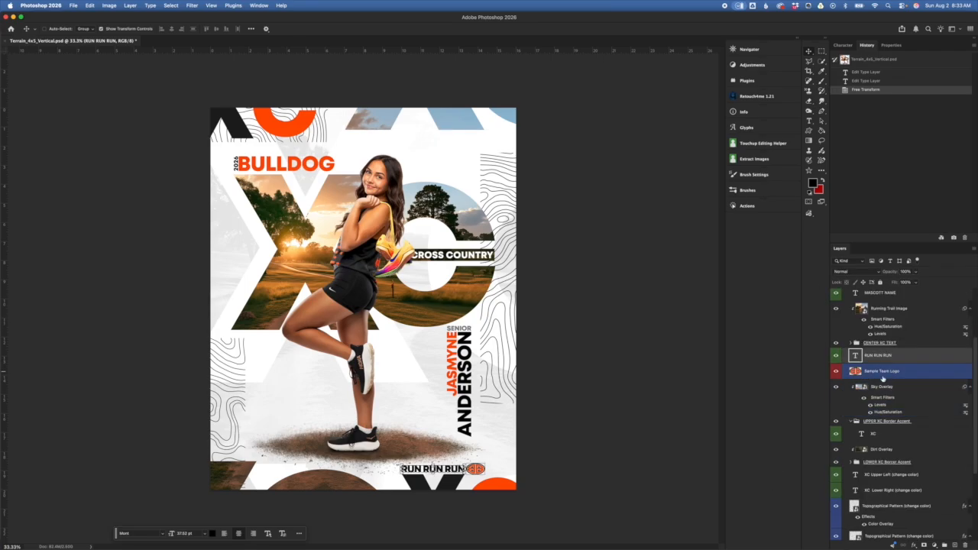
left_click(907, 344)
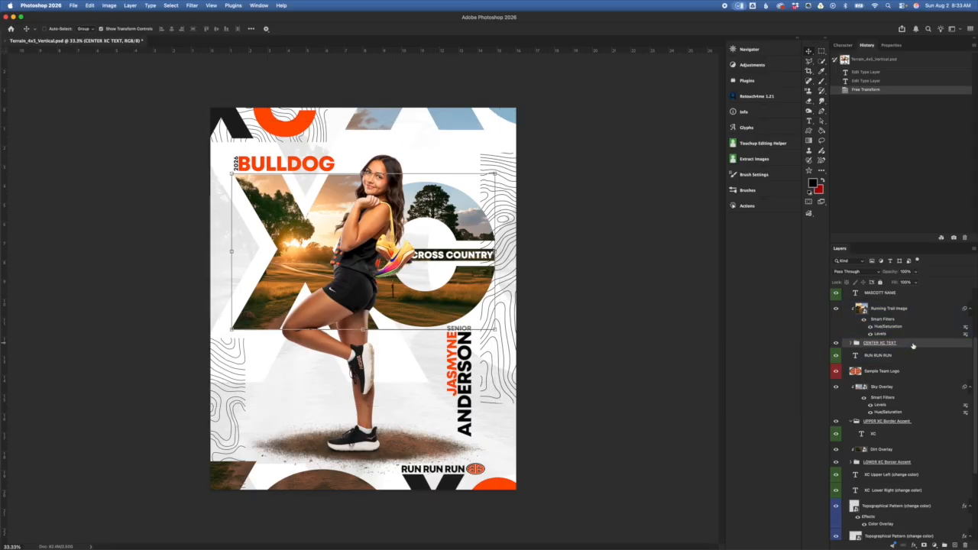
left_click(850, 343)
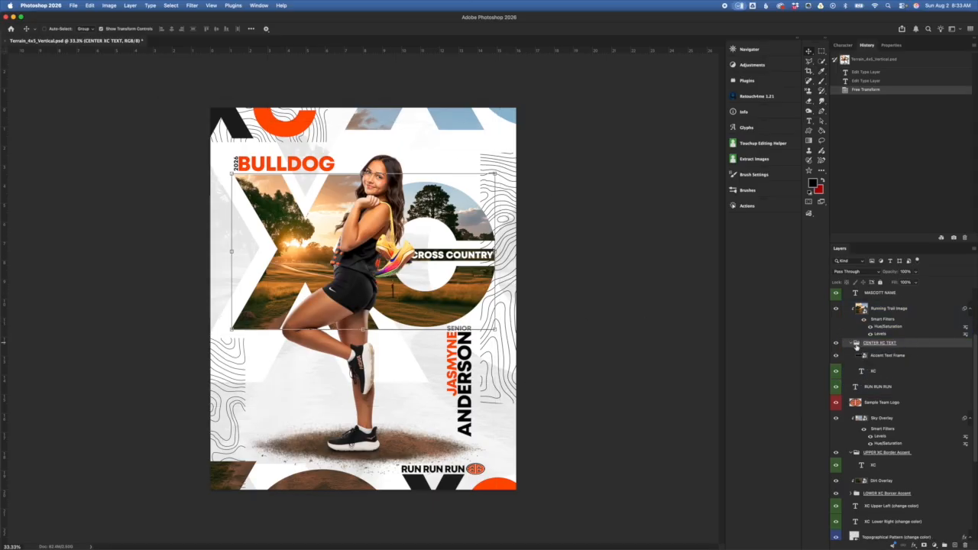
left_click(891, 372)
left_click(891, 372)
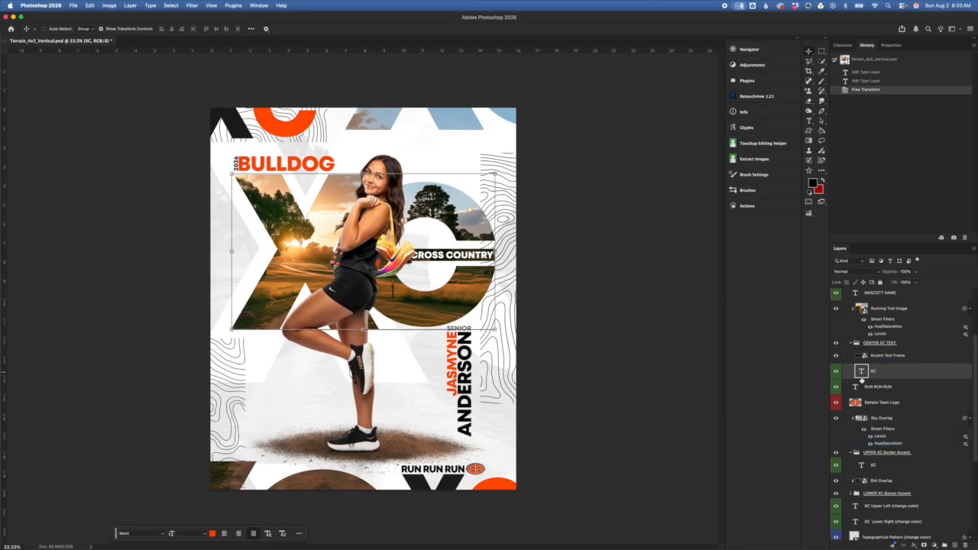
Step: Try to widen the Accent Text Frame behind the CROSS COUNTRY text with Free Transform, and cancel the transform
left_click(913, 356)
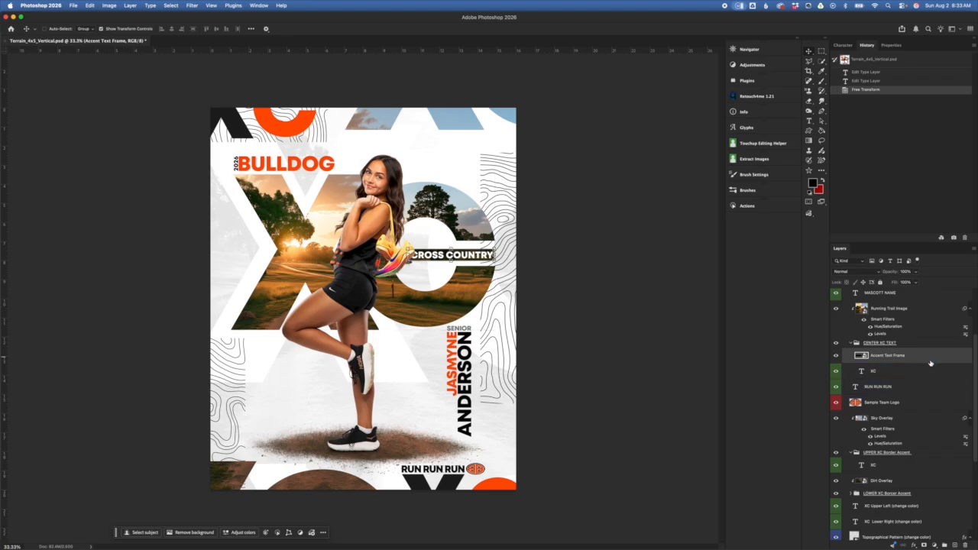
key("super+t")
mouse_move(495, 255)
left_mouse_down()
mouse_move(519, 256)
mouse_move(507, 257)
left_mouse_up()
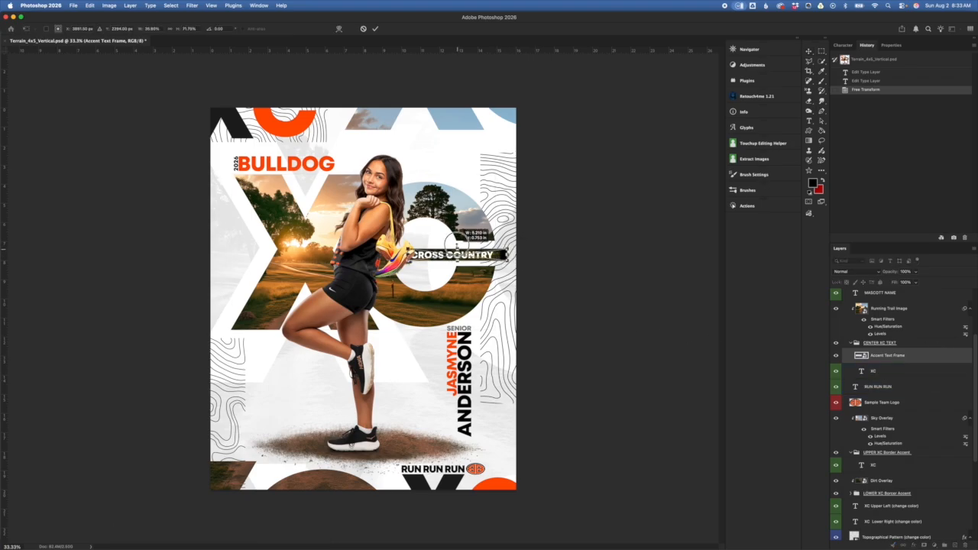
left_click(364, 28)
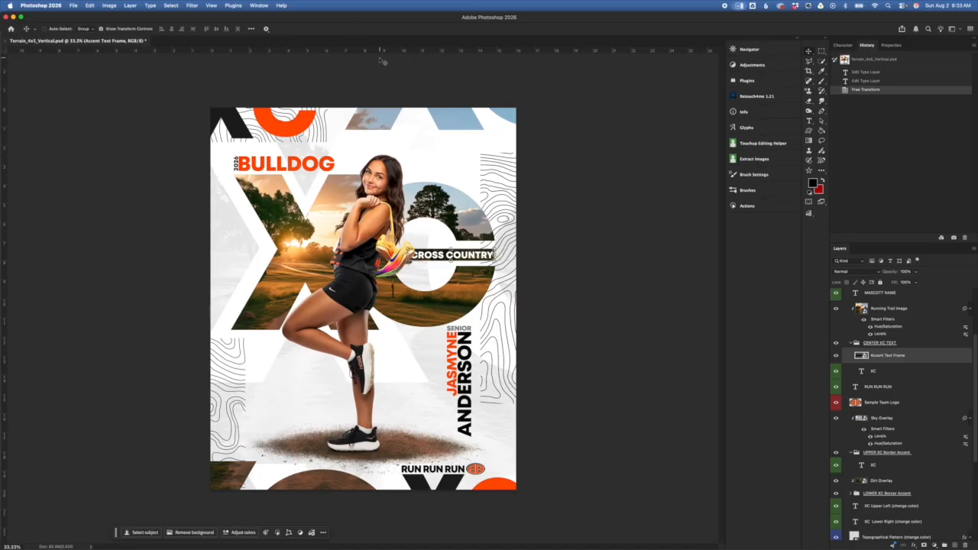
Step: Collapse the CENTER XC TEXT group and compare its bounds with those of the clipped Running Trail Image layer
left_click(882, 343)
left_click(851, 343)
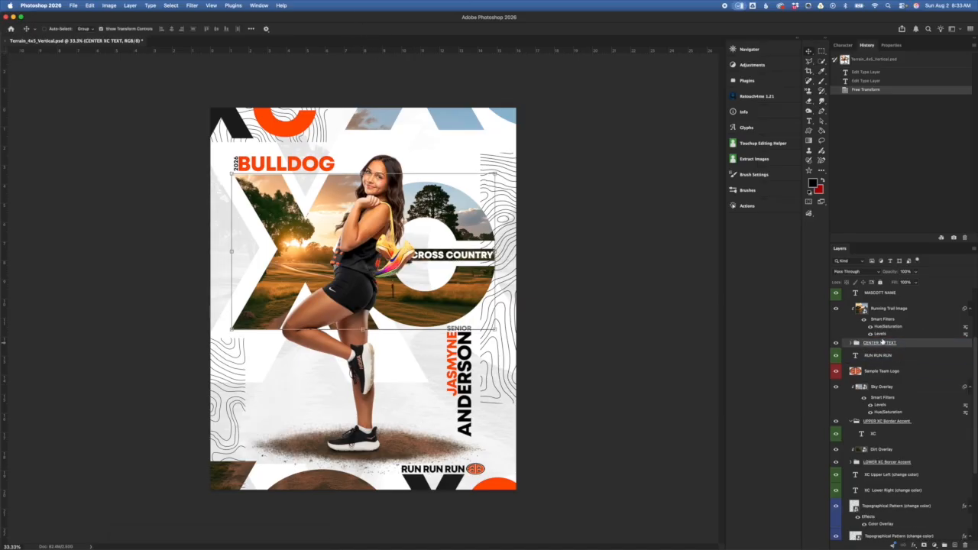
left_click(861, 310)
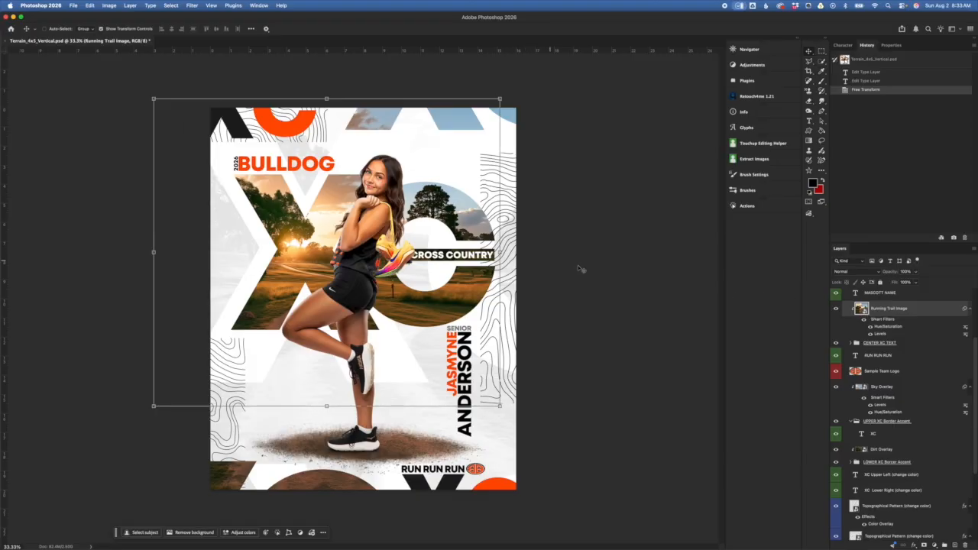
left_click(883, 344)
left_click(888, 344)
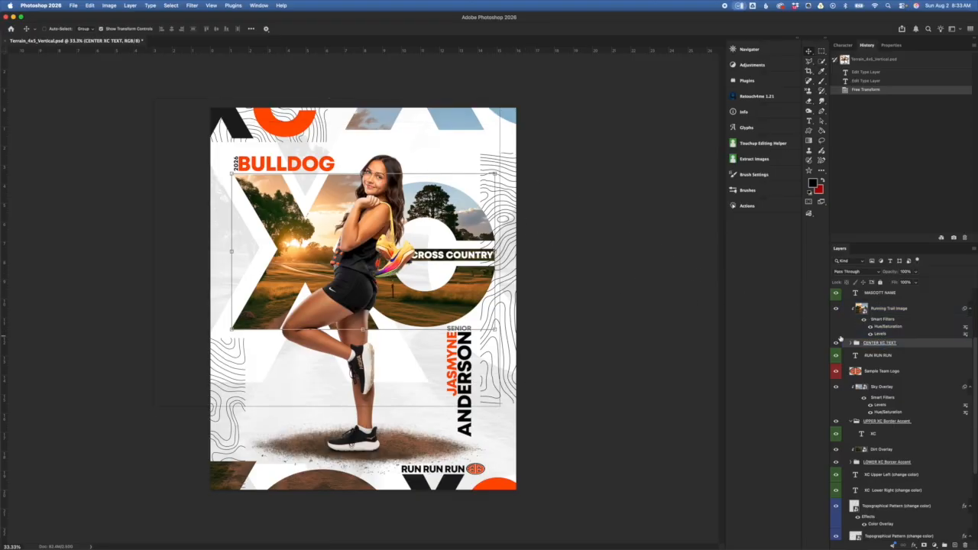
left_click(893, 310)
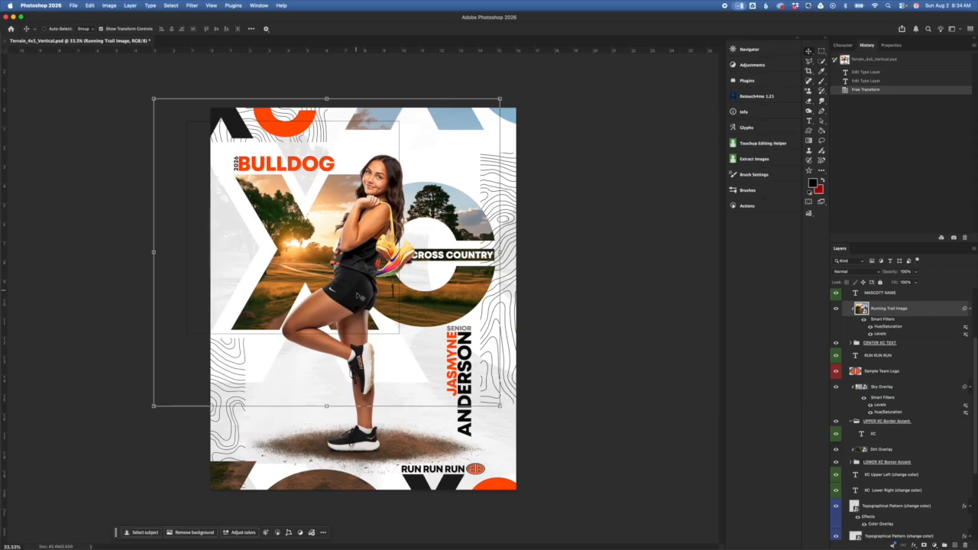
Step: Try resizing and moving the Running Trail Image within the large center XC, and discard the transform
left_click(498, 99)
mouse_move(499, 100)
left_mouse_down()
mouse_move(513, 90)
mouse_move(501, 97)
left_mouse_up()
key("super+z")
left_click_drag(434, 195, 495, 208)
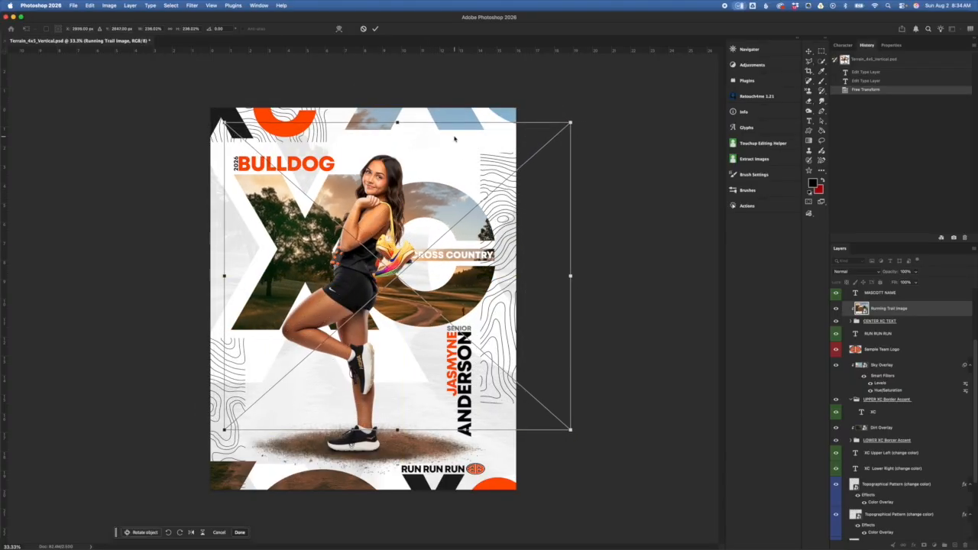
left_click(375, 28)
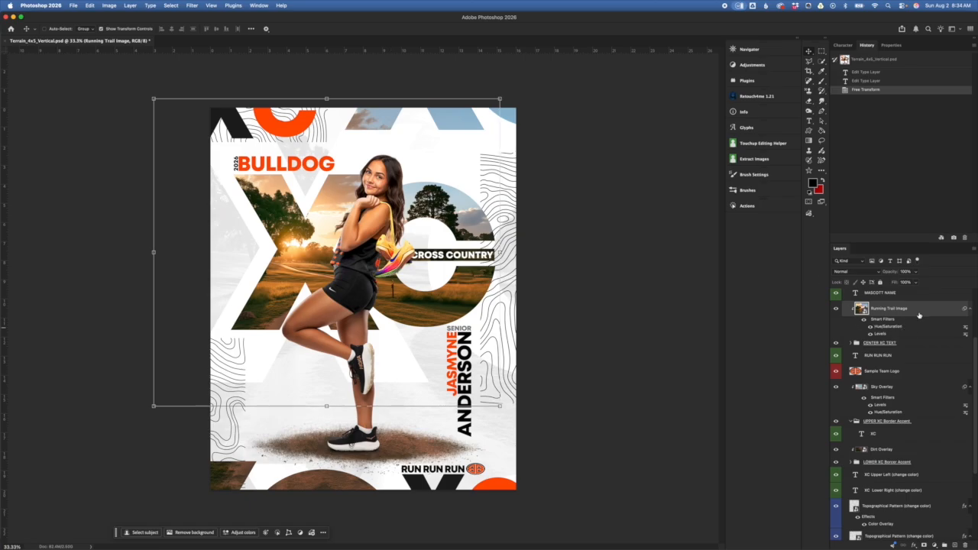
Step: Open the MASCOTT NAME text layer above the Running Trail Image for editing
scroll(925, 344, "up", 3)
left_click_drag(926, 353, 916, 399)
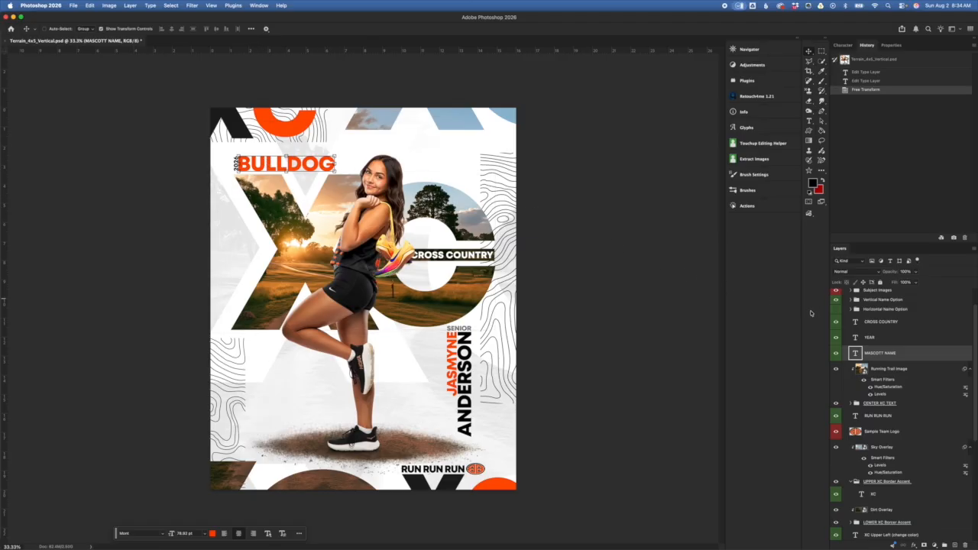
double_click(857, 355)
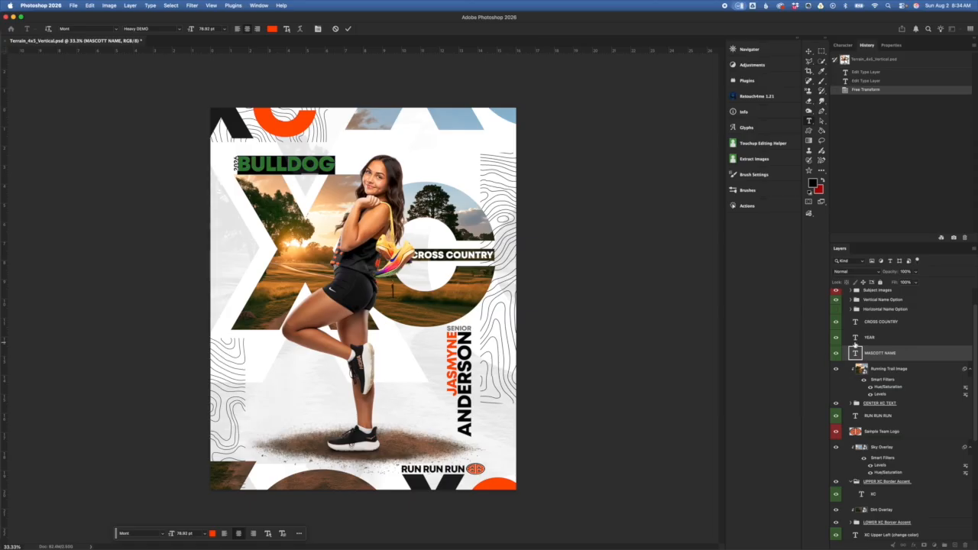
Step: Leave the mascot text, select the YEAR layer, and examine the vertical 2026 beside BULLDOG up close
left_click(911, 338)
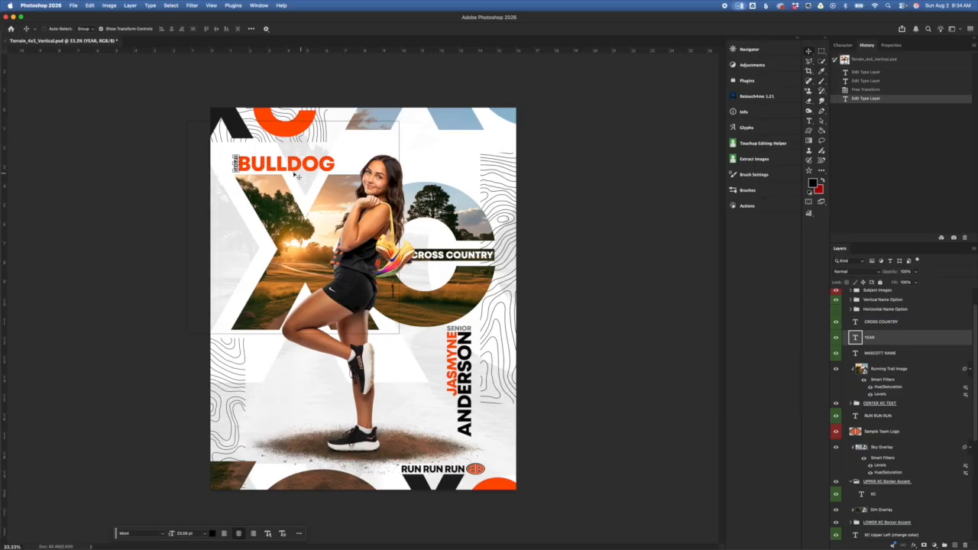
scroll(261, 167, "up", 4)
scroll(252, 168, "up", 5)
scroll(252, 167, "left", 3)
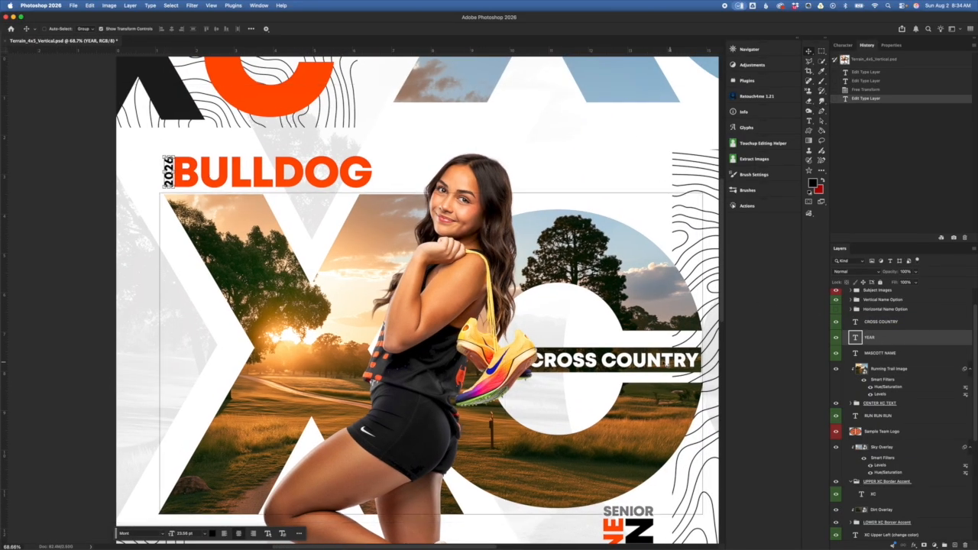
scroll(673, 408, "down", 5)
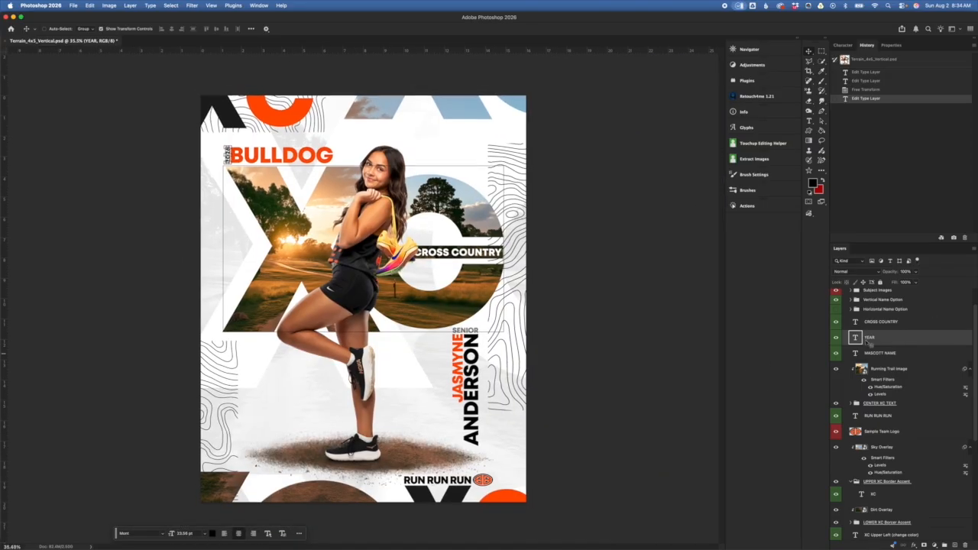
Step: Try sampling sky, grass and sunset tones from the artwork as the CROSS COUNTRY text color, and discard the color change
left_click(944, 326)
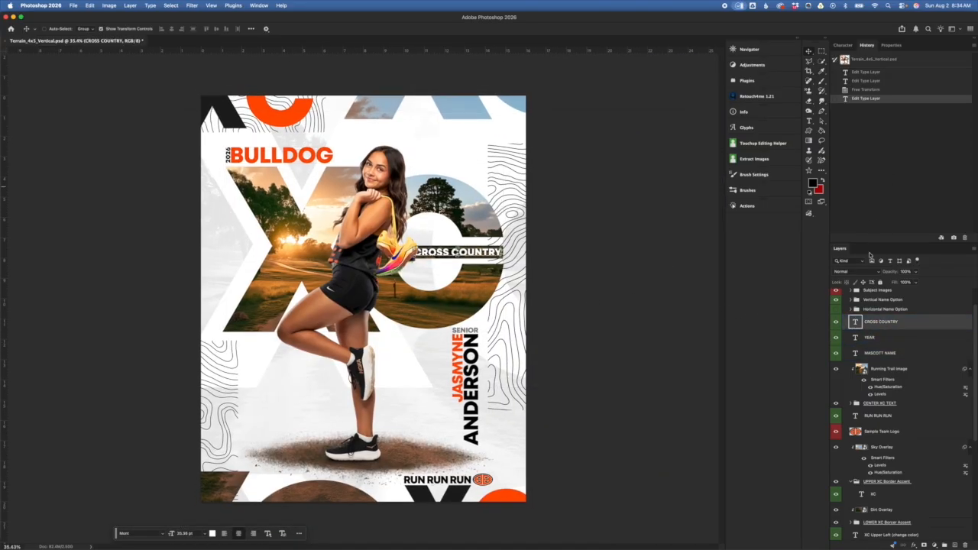
double_click(856, 322)
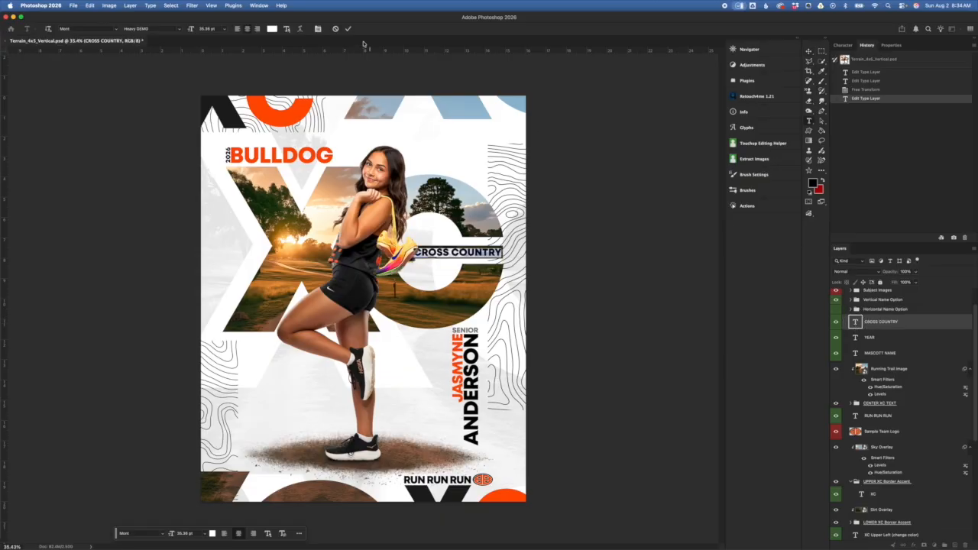
left_click(271, 29)
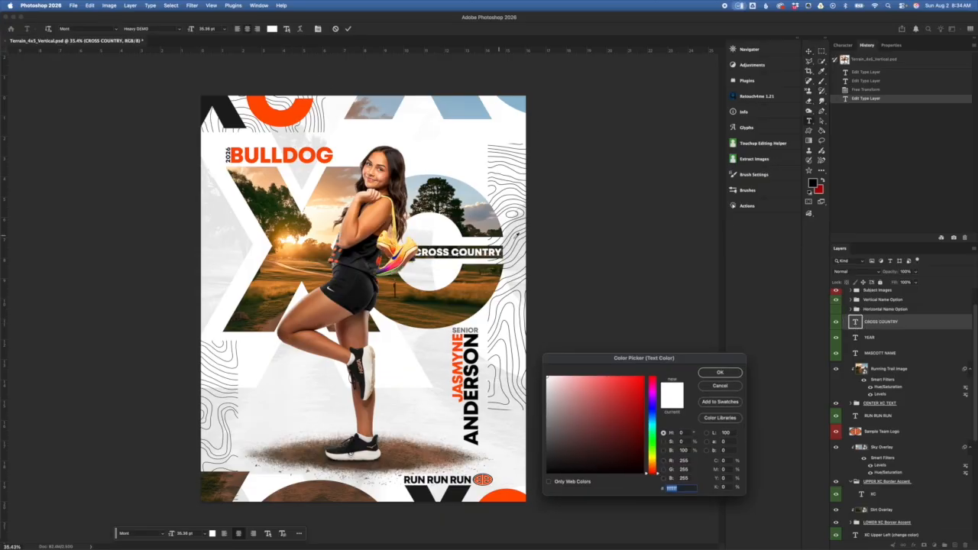
left_click(469, 190)
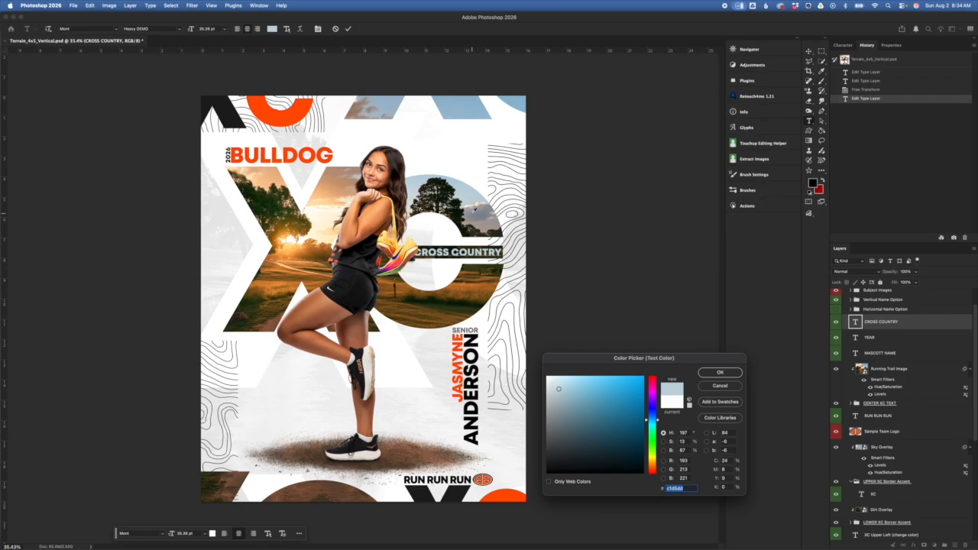
left_click(468, 258)
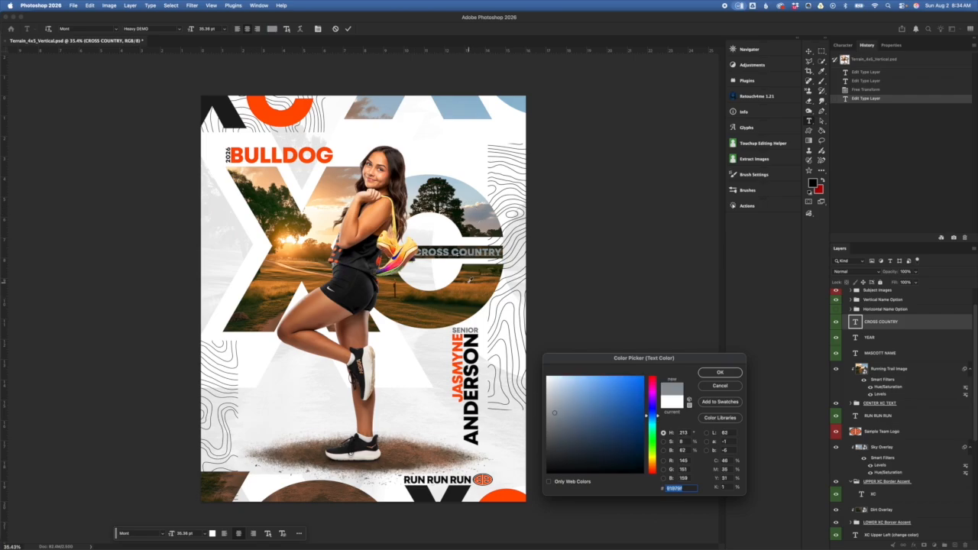
left_click(458, 284)
left_click(327, 229)
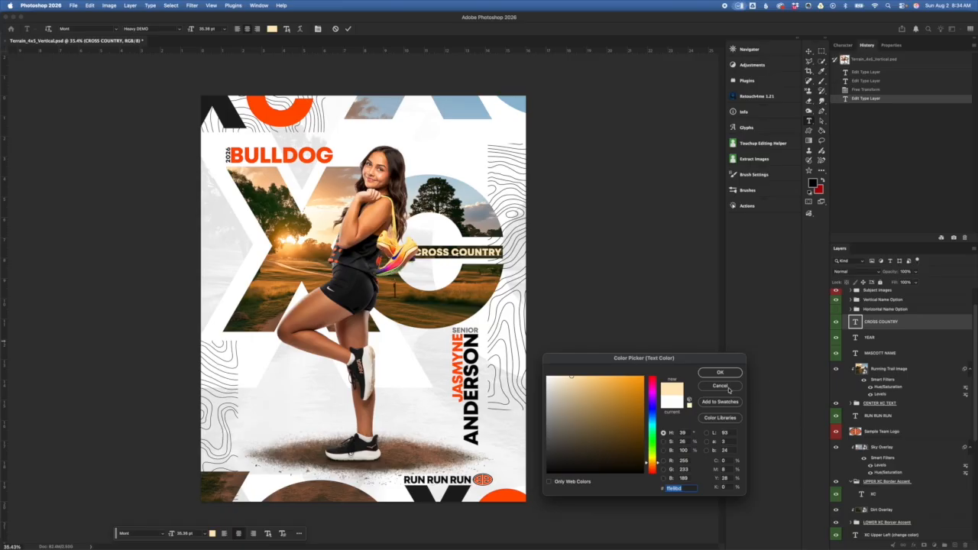
left_click(728, 388)
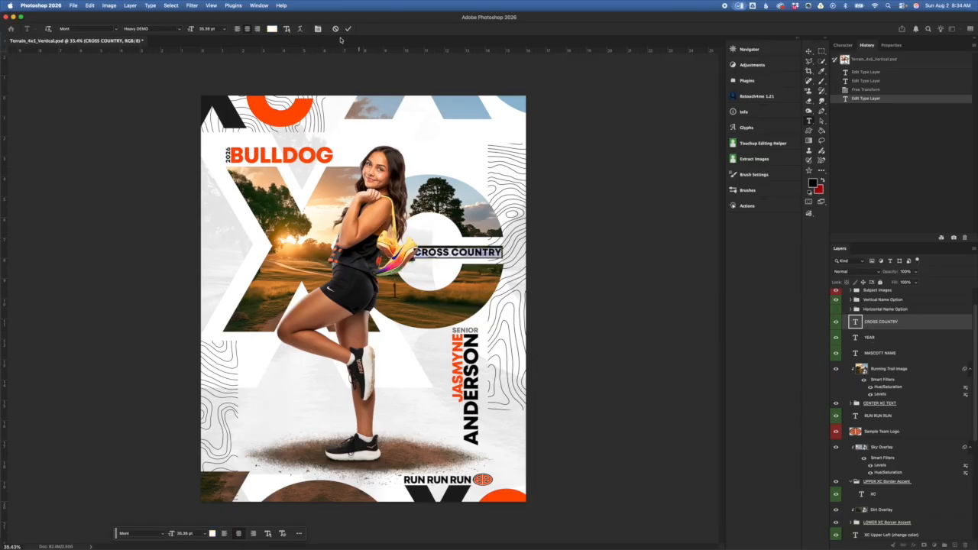
left_click(349, 29)
key("v")
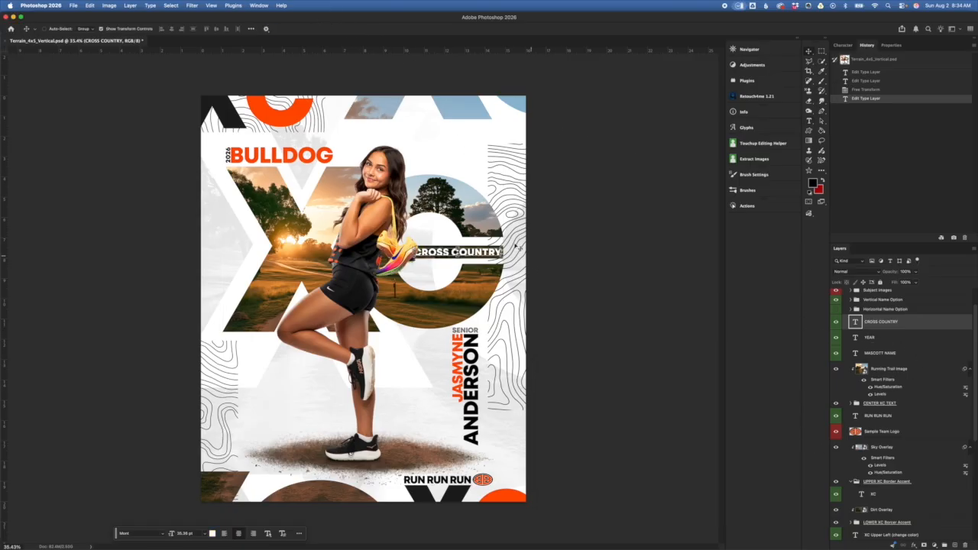
Step: Compare the bounds of the Horizontal Name Option and Vertical Name Option groups around the CROSS COUNTRY layer
left_click(928, 349)
left_click(931, 311)
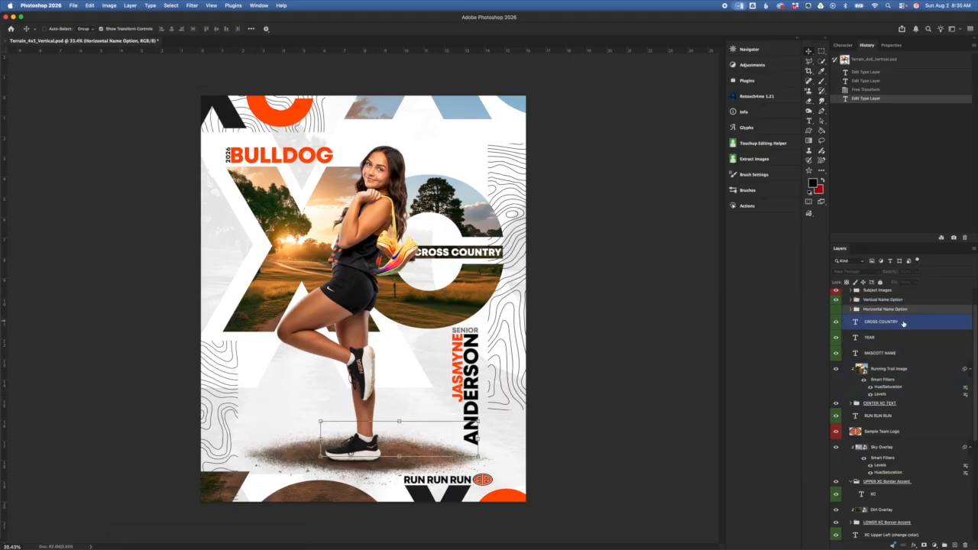
left_click(913, 331)
scroll(916, 349, "up", 1)
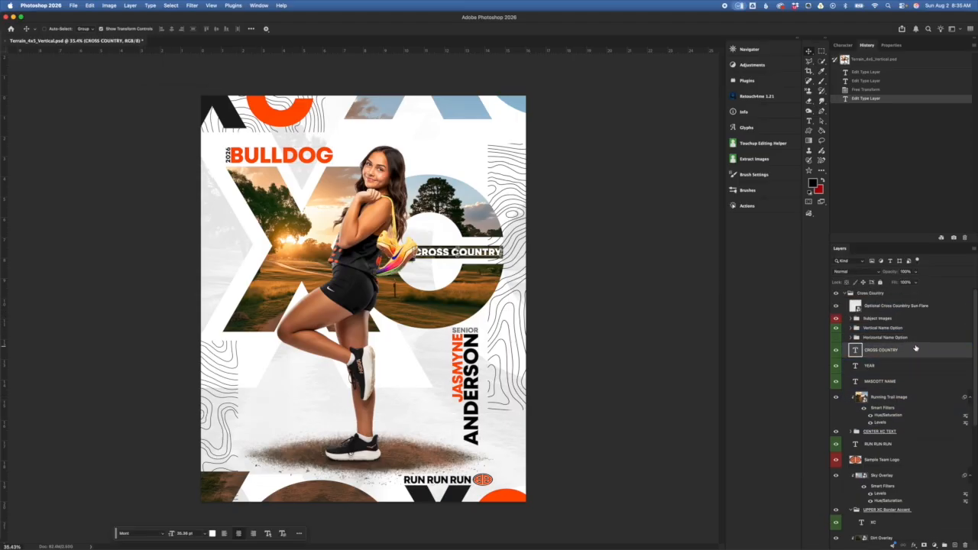
left_click(915, 338)
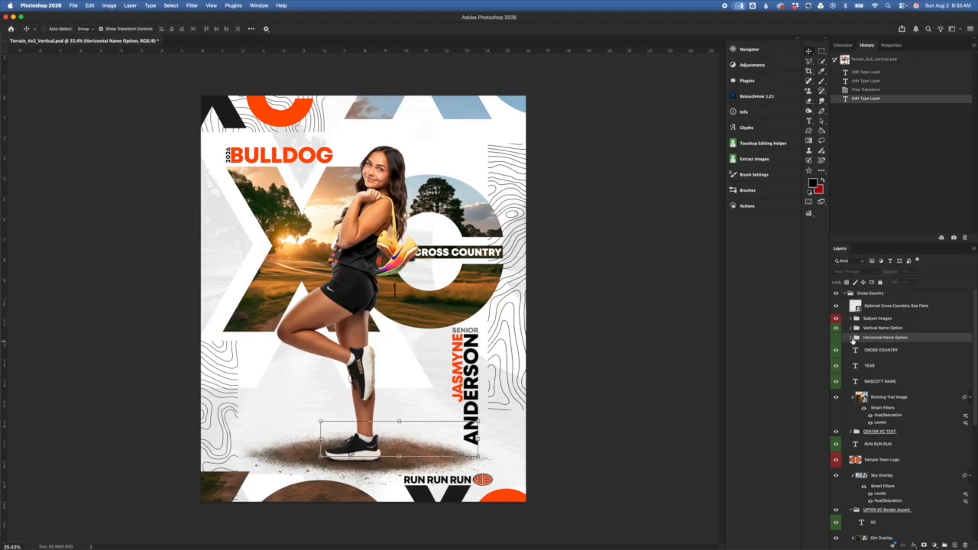
left_click(883, 329)
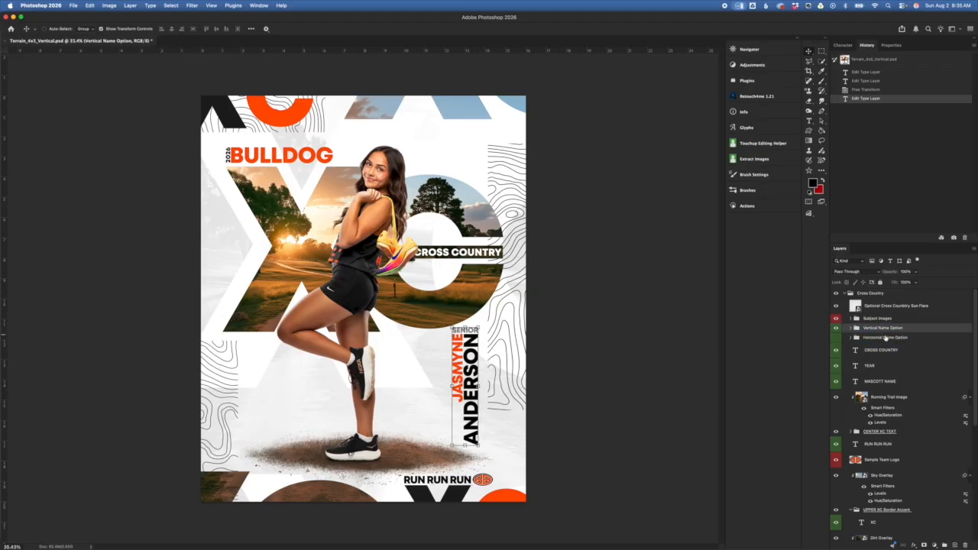
Step: Swap the visible name group to Horizontal Name Option and move it above the dirt patch, behind the runner's lower legs
left_click(836, 328)
left_click(836, 337)
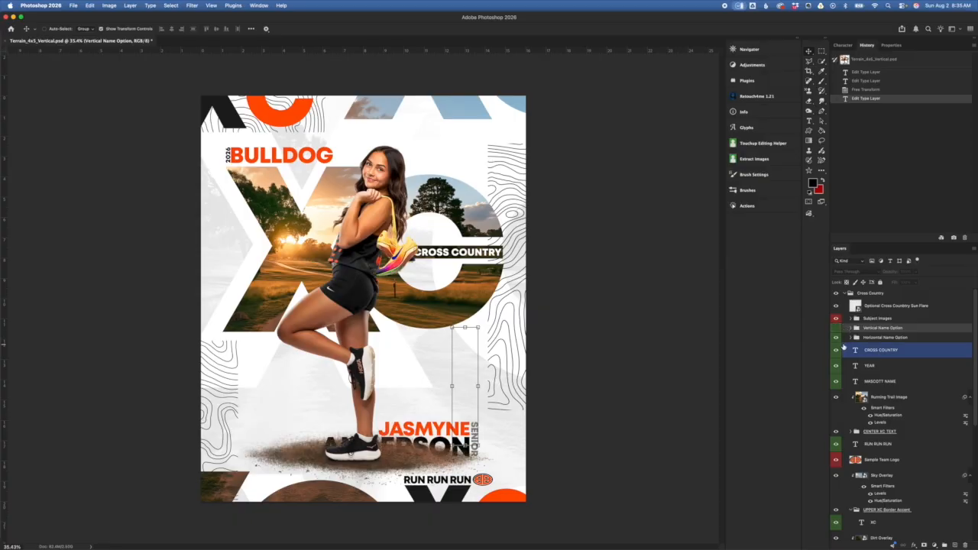
left_click(871, 340)
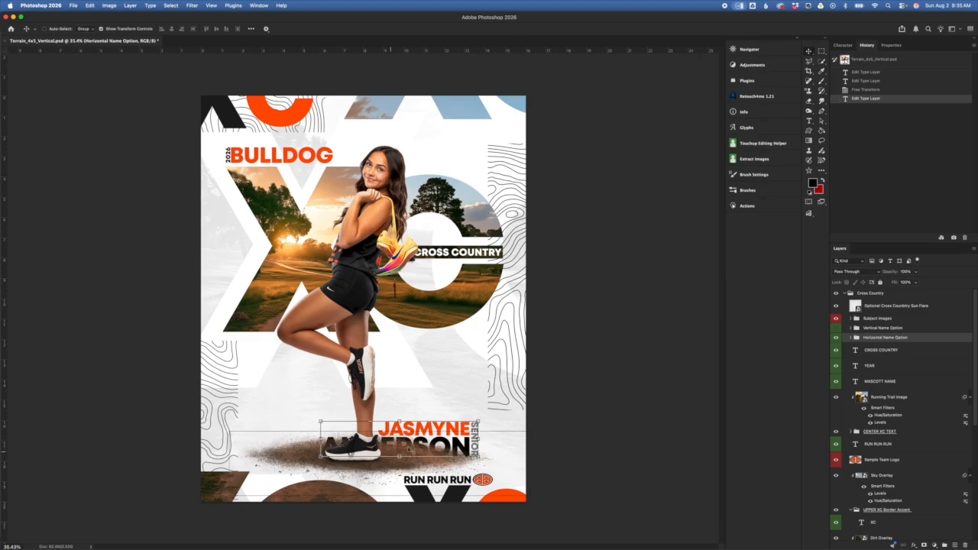
left_click_drag(443, 446, 463, 402)
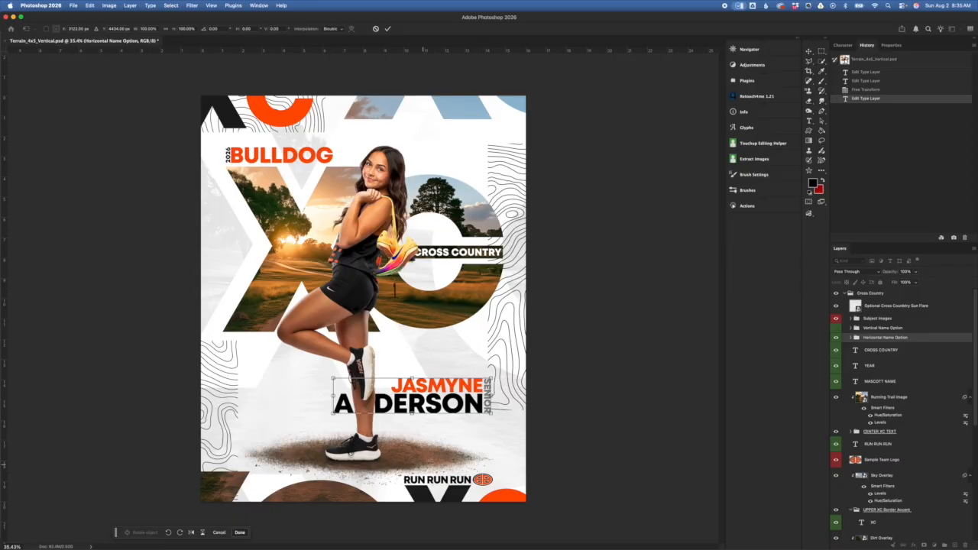
key("Return")
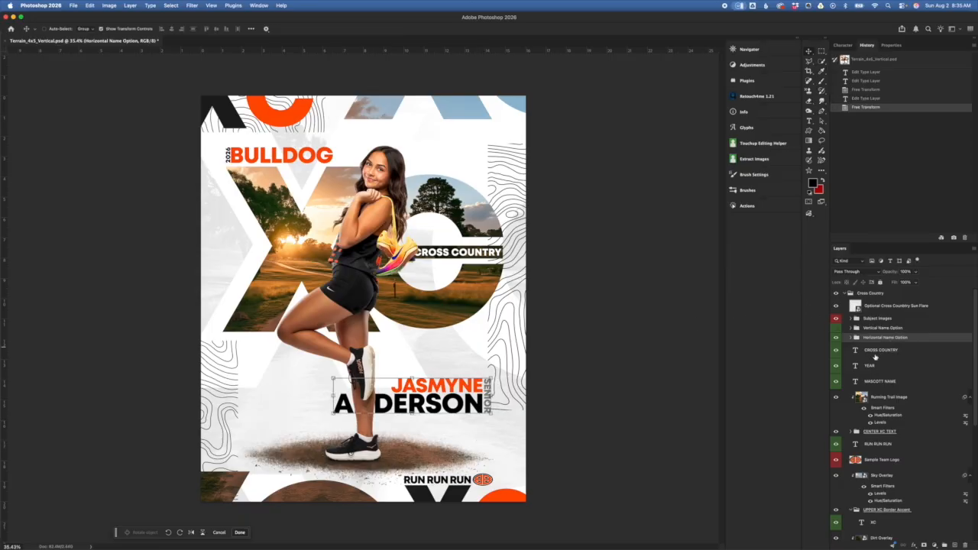
Step: Switch the visible name group back to Vertical Name Option and expand it to reach its text layers
left_click(836, 337)
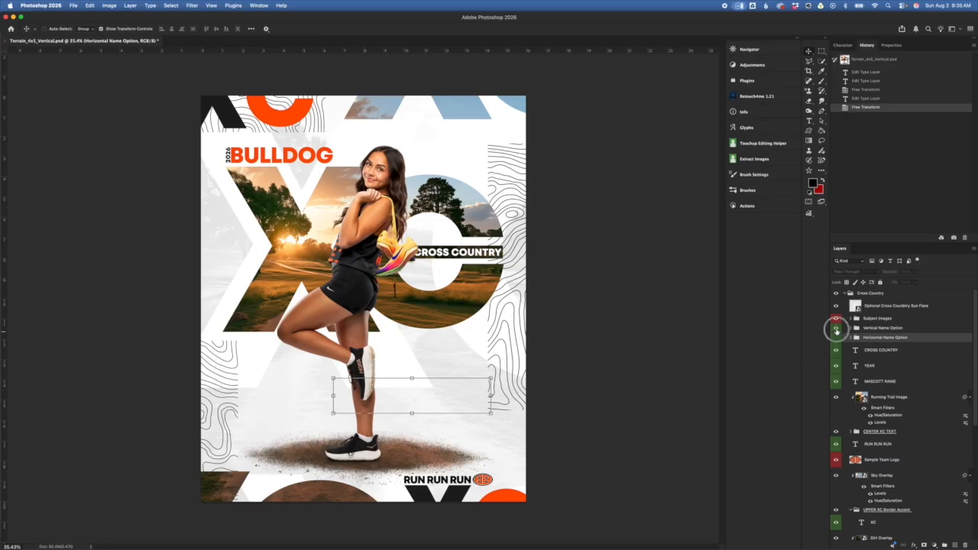
left_click(837, 328)
left_click(852, 328)
left_click(869, 342)
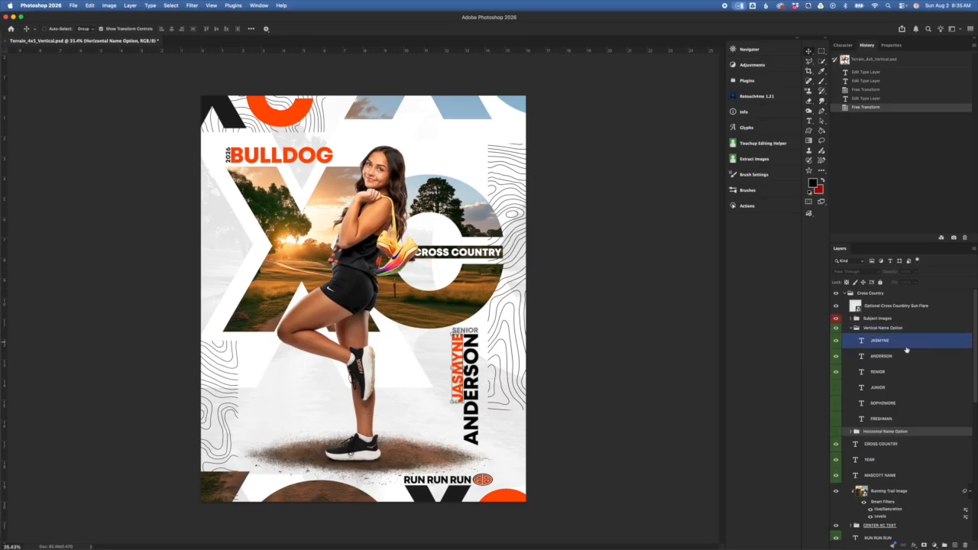
left_click(900, 372)
left_click(879, 330)
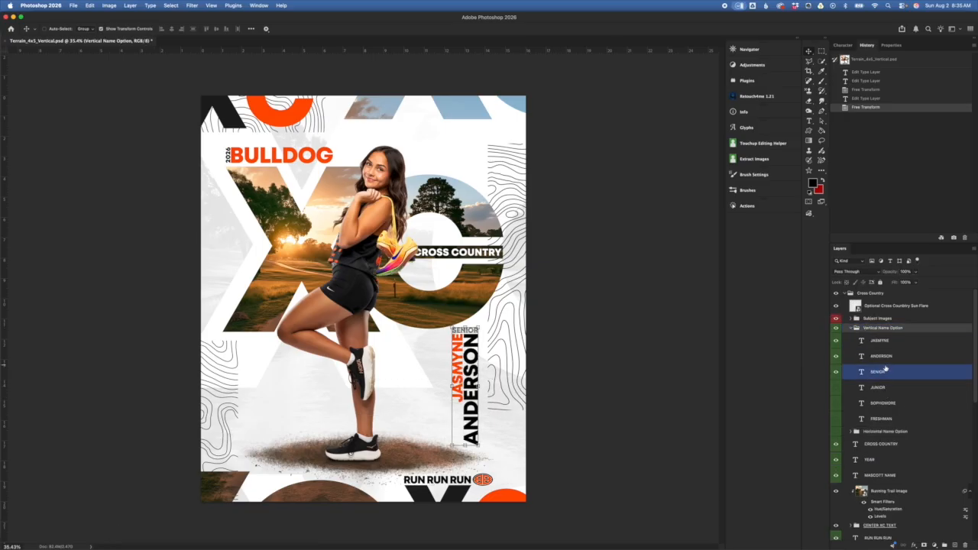
Step: Replace the first name in the Vertical Name Option group with another athlete's first name
left_click(886, 346)
double_click(868, 343)
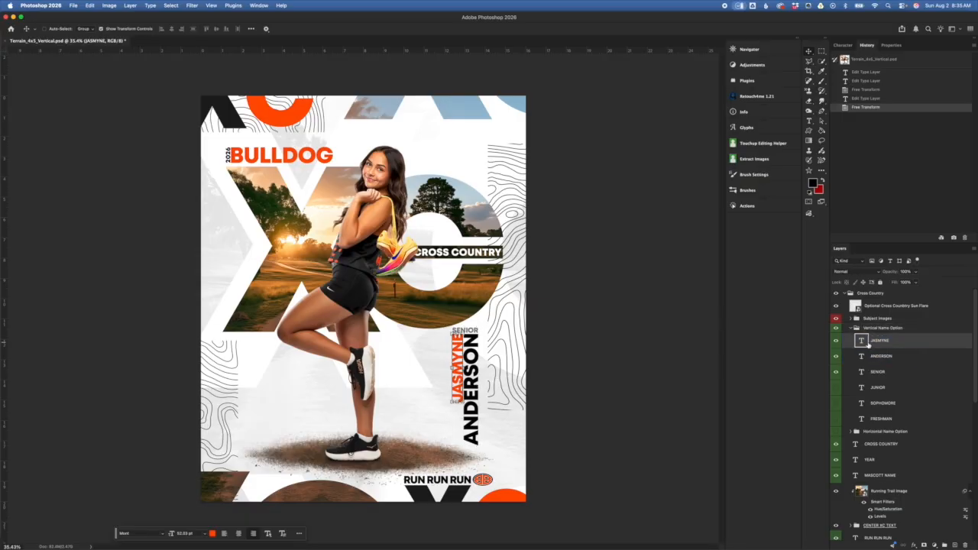
left_click(883, 356)
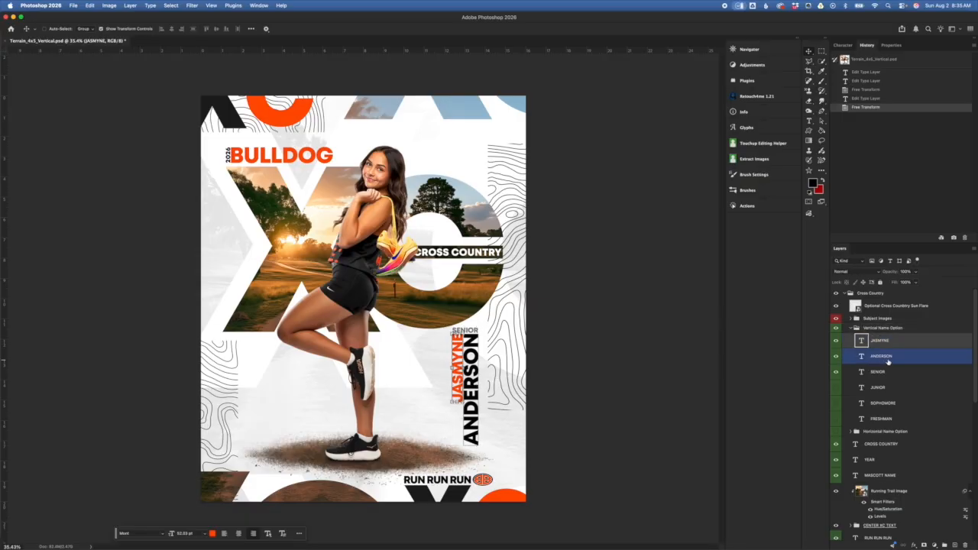
left_click(902, 341)
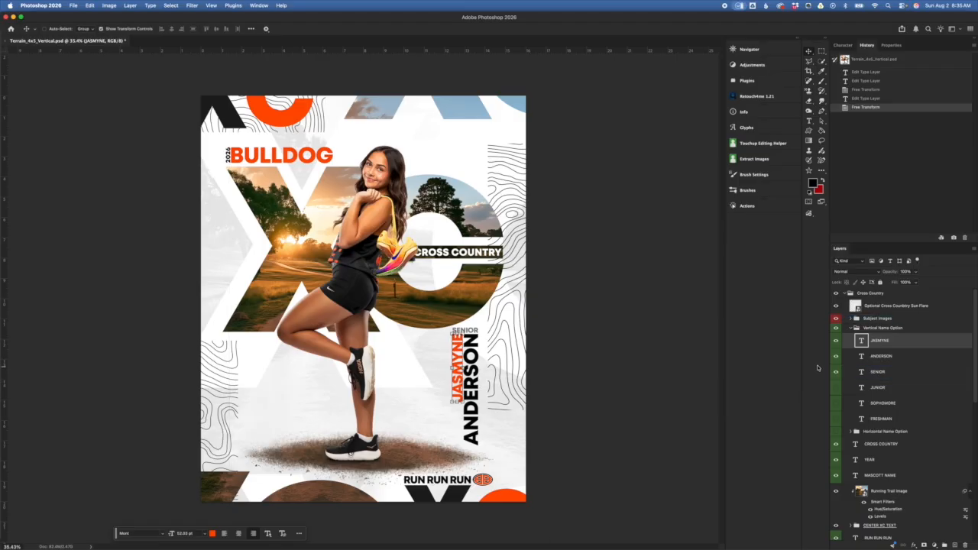
double_click(864, 342)
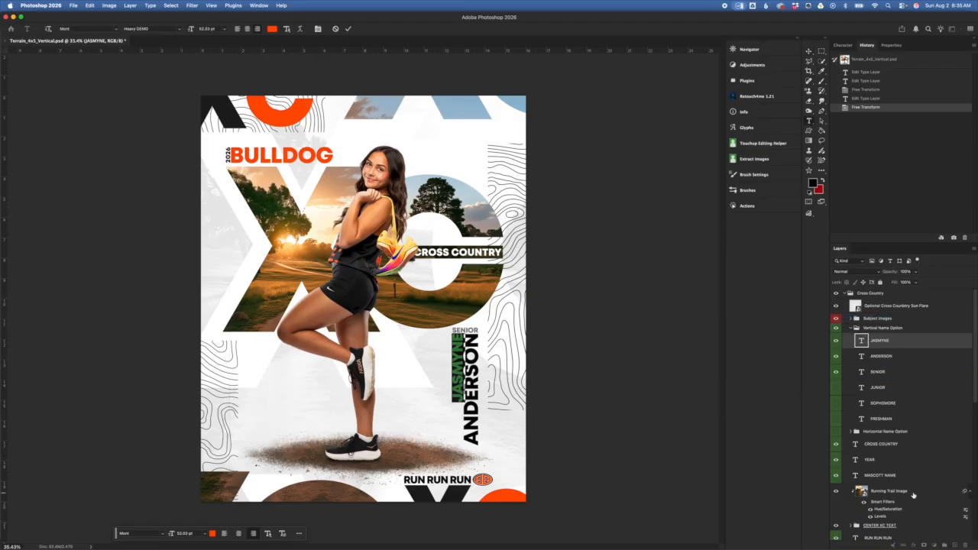
type("JENNIFER")
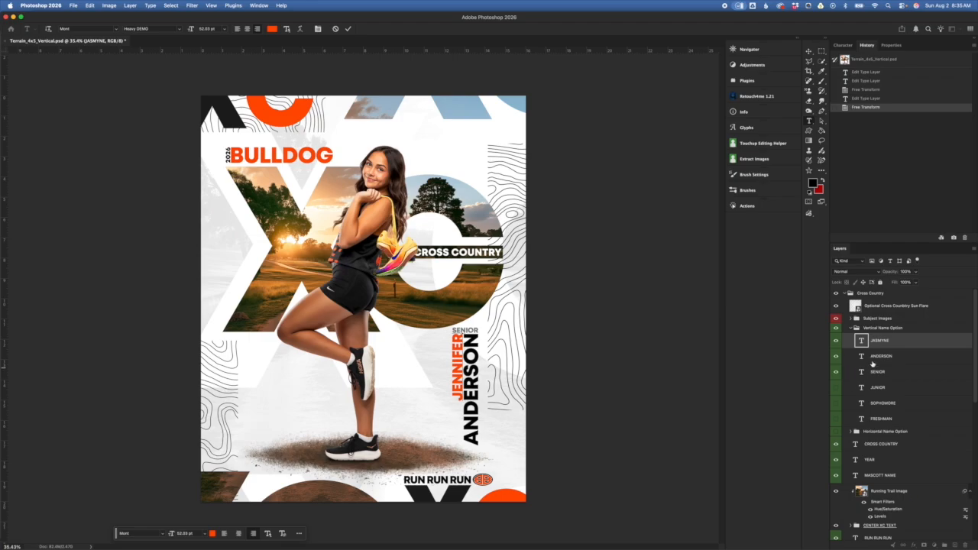
left_click(909, 359)
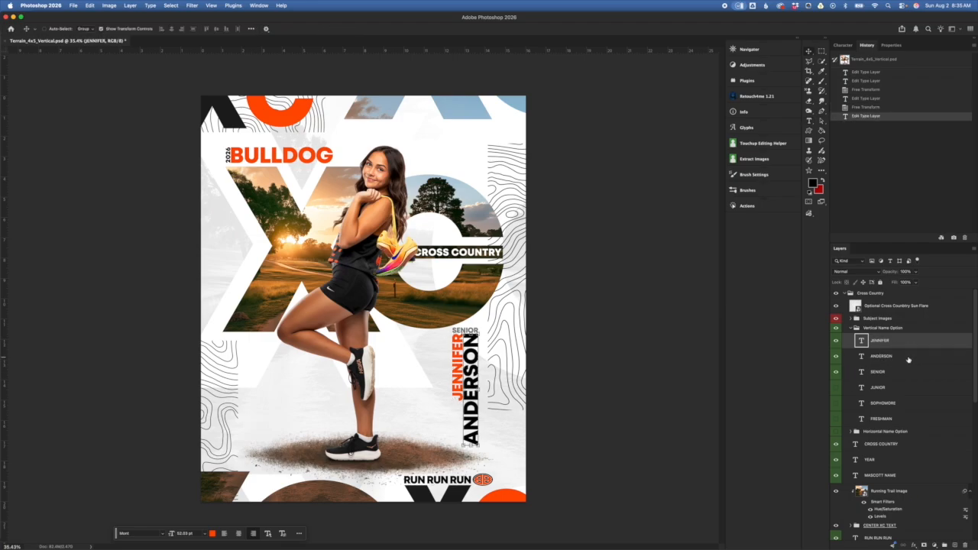
Step: Try a bright cyan text color on the vertical first name, and discard the color change
double_click(864, 341)
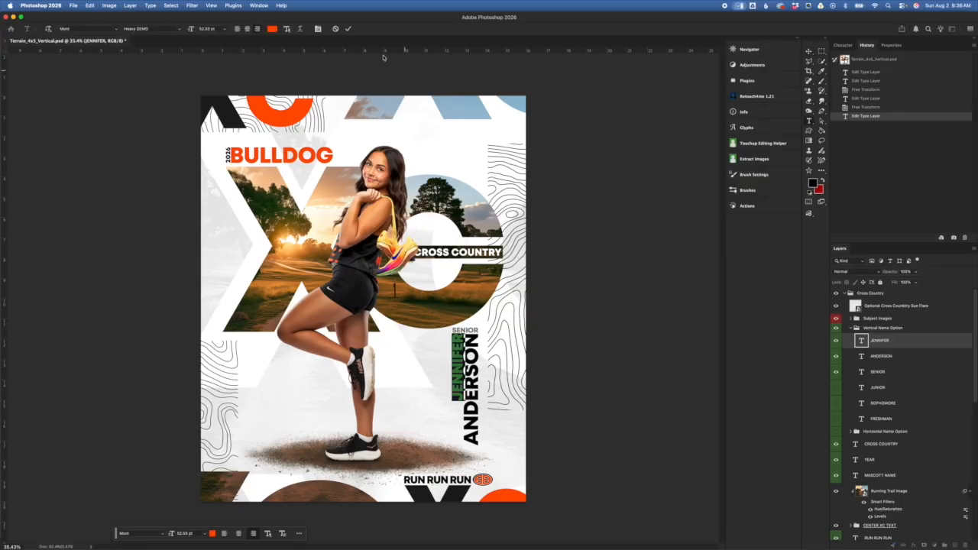
left_click(266, 29)
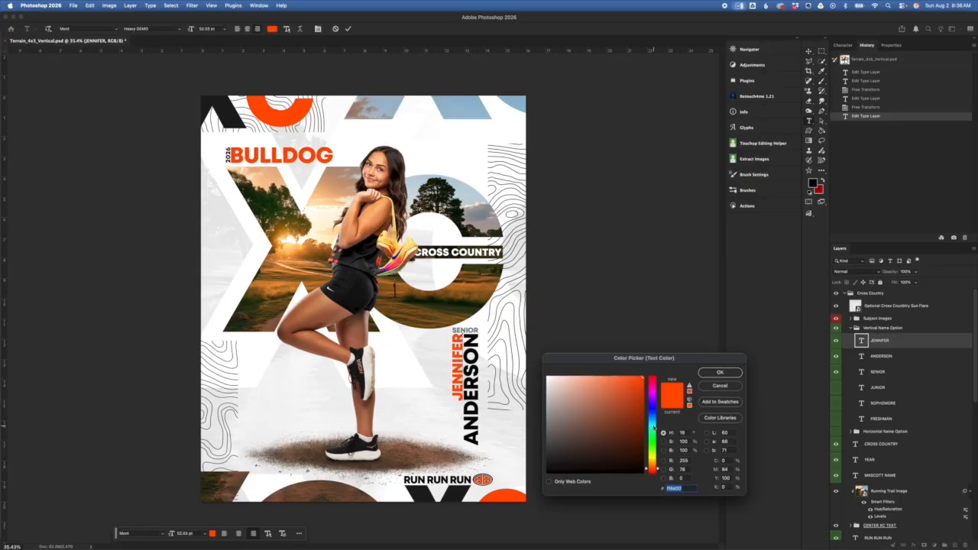
left_click(652, 422)
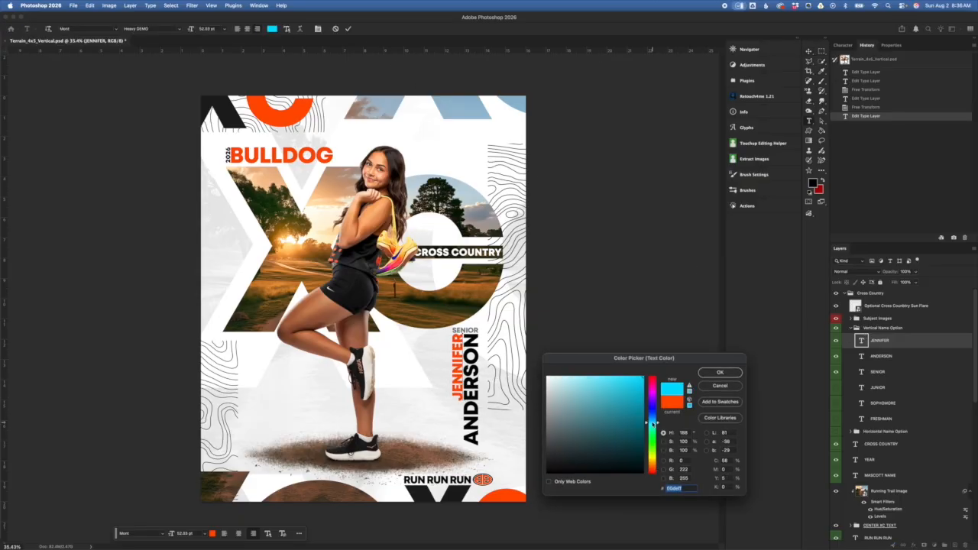
left_click(720, 386)
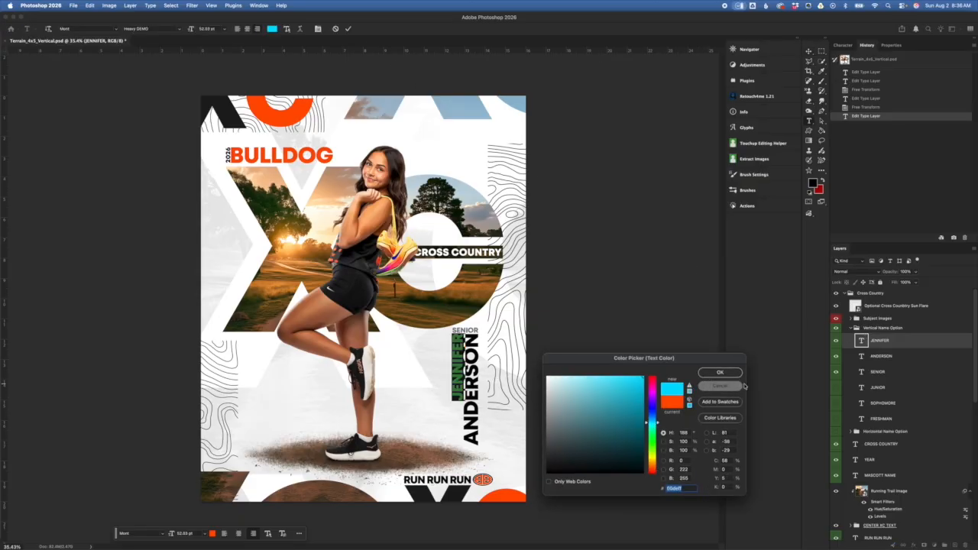
Step: Look through the last name, SENIOR, JUNIOR, SOPHOMORE and FRESHMAN text layers in the Vertical Name Option group
left_click(921, 360)
left_click(914, 372)
left_click(909, 390)
left_click(906, 376)
left_click(908, 389)
left_click(908, 406)
left_click(908, 423)
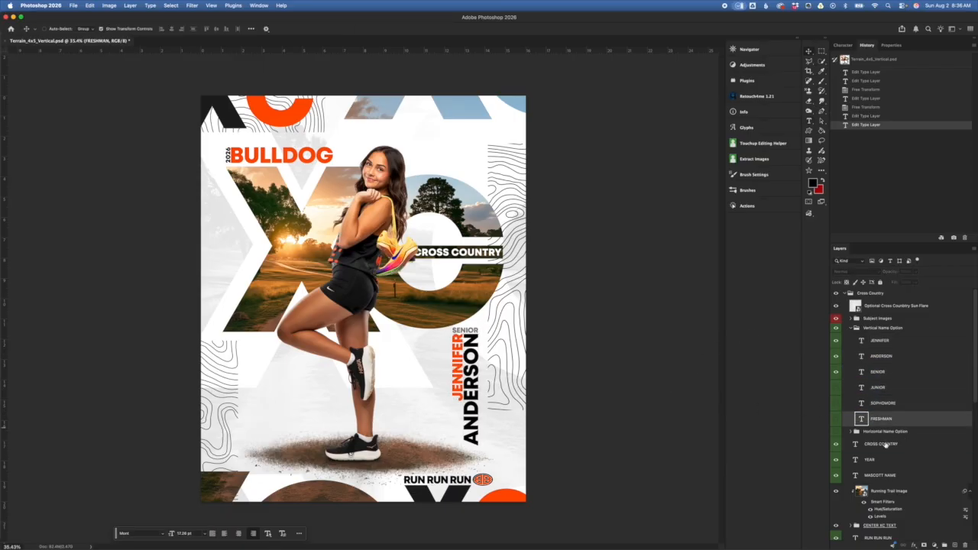
left_click(899, 373)
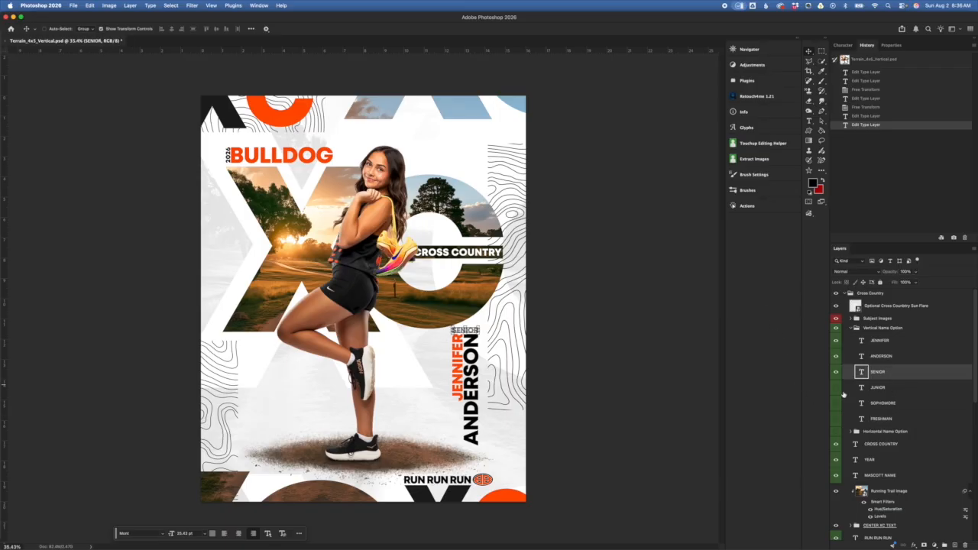
Step: Preview the JUNIOR and SOPHOMORE labels above the vertical name by toggling their visibility, and restore only the SENIOR label
left_click(836, 373)
left_click(836, 391)
left_click(836, 390)
left_click(837, 404)
left_click(837, 404)
left_click(837, 388)
left_click(837, 373)
left_click(837, 405)
left_click(861, 406)
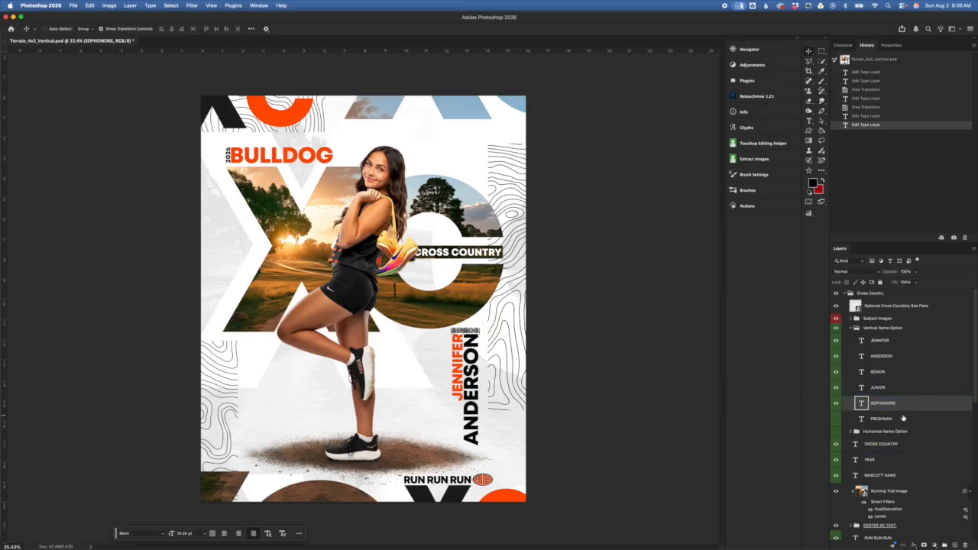
left_click(836, 404)
left_click(837, 388)
left_click(834, 372)
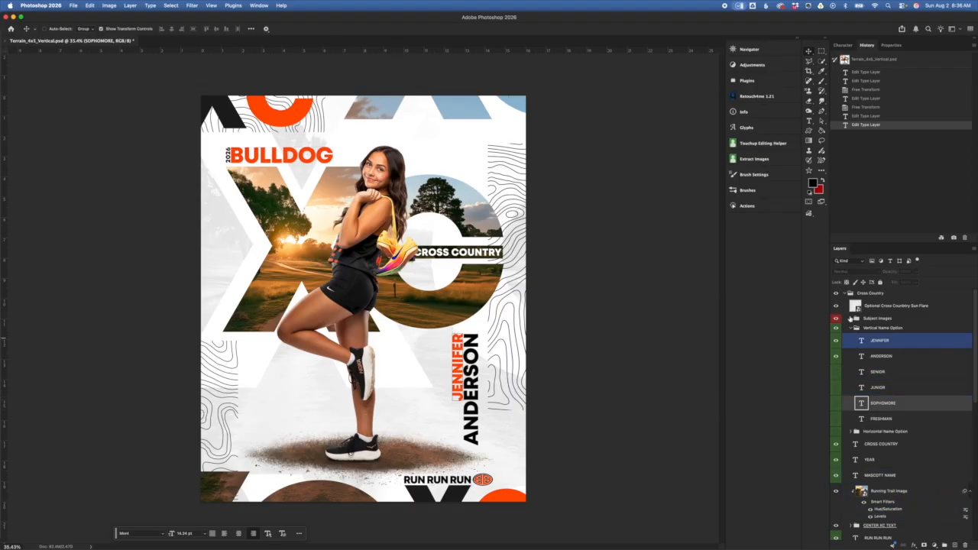
left_click(837, 372)
Step: Collapse and hide the Vertical Name Option group, and show and select the Horizontal Name Option group instead
left_click(851, 328)
left_click(836, 328)
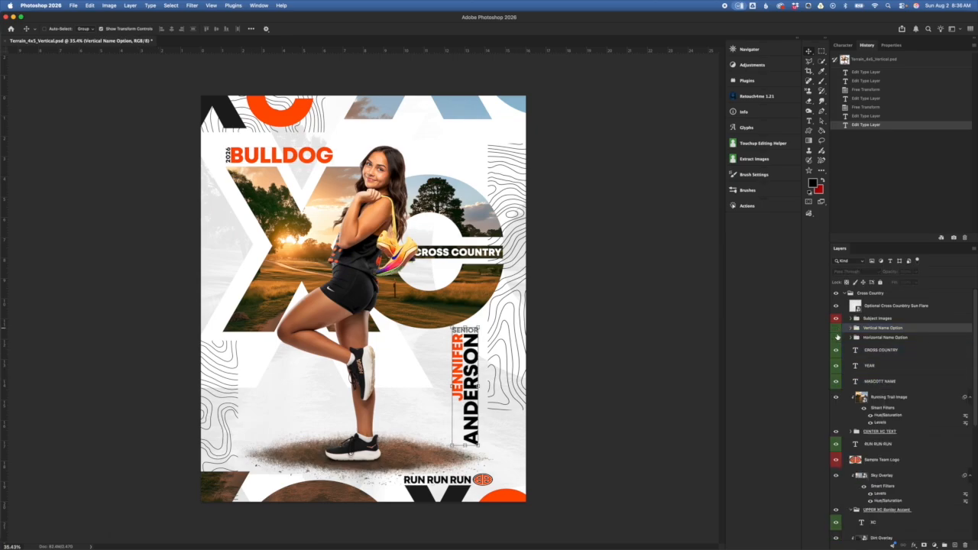
left_click(836, 337)
left_click(860, 338)
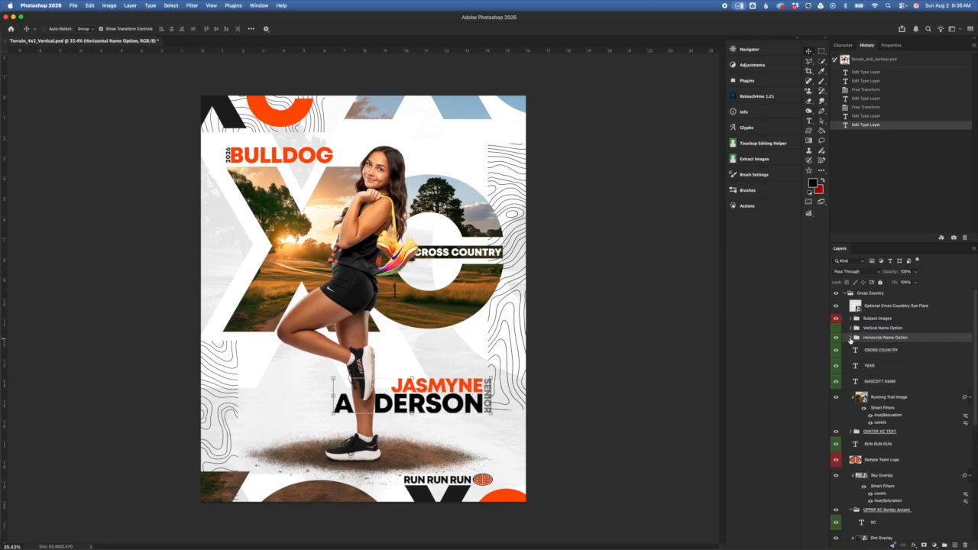
Step: Look over the text layers in the Horizontal Name Option group, collapse the group and hide it
left_click(852, 338)
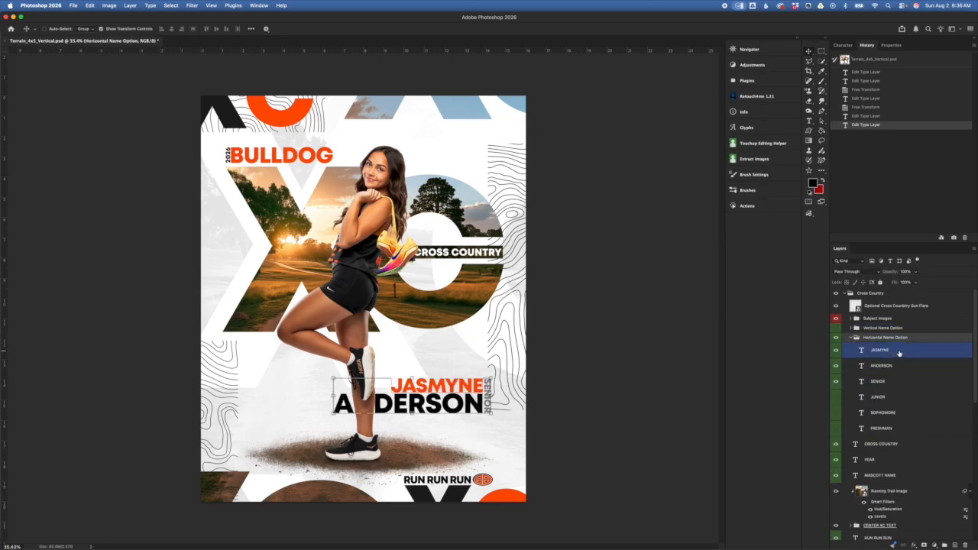
left_click(852, 337)
left_click(888, 366)
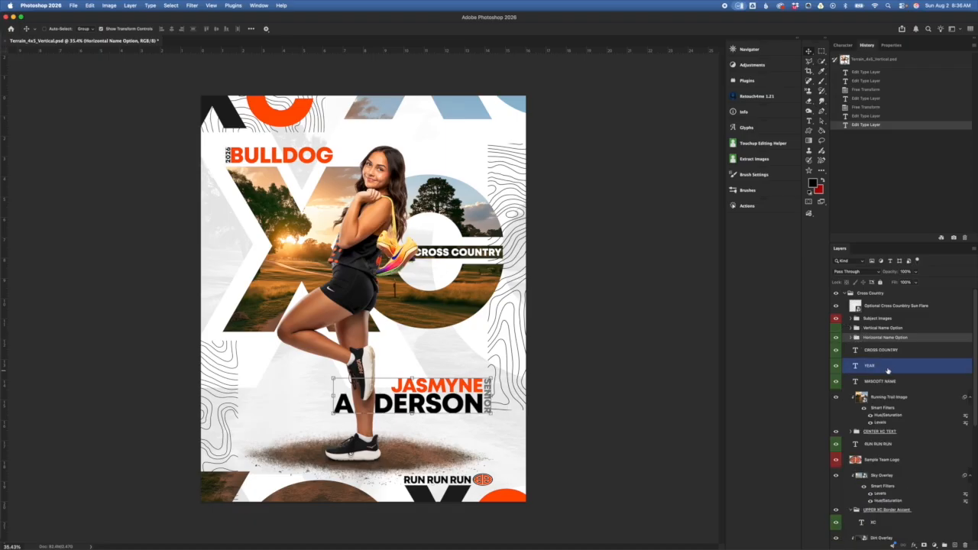
left_click(836, 337)
Step: Expand the Subject Images group, and show the Hide Feet version of the athlete instead of the Show Feet version
left_click(856, 318)
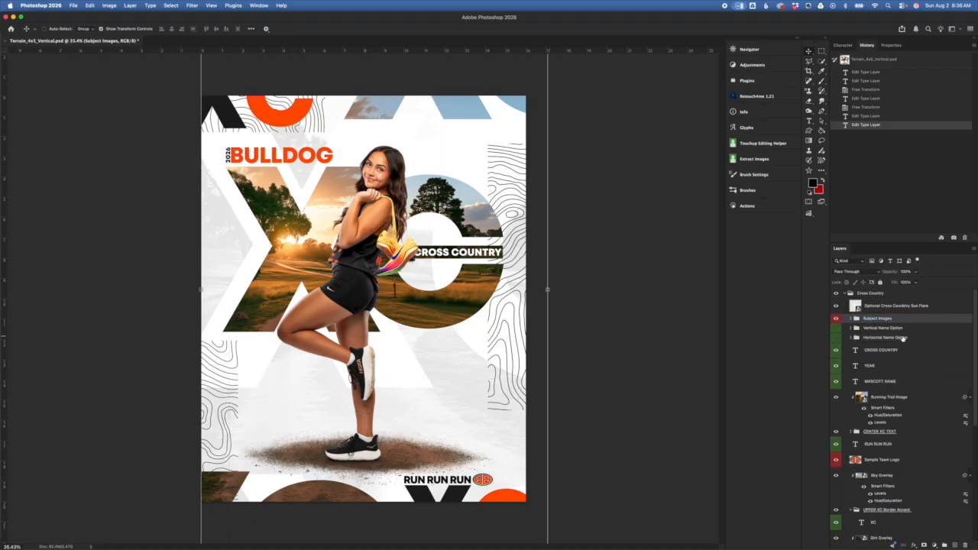
left_click(853, 319)
left_click(921, 348)
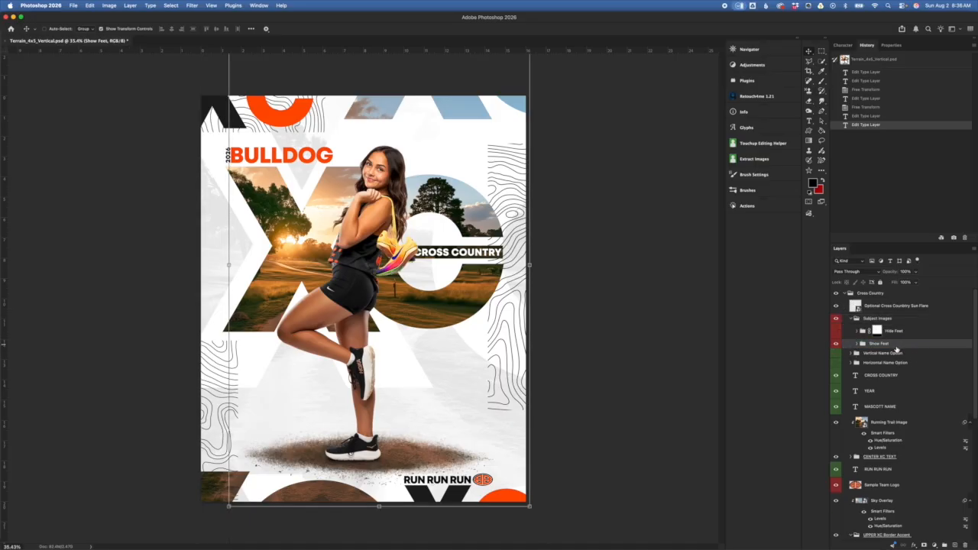
left_click(836, 344)
left_click(837, 331)
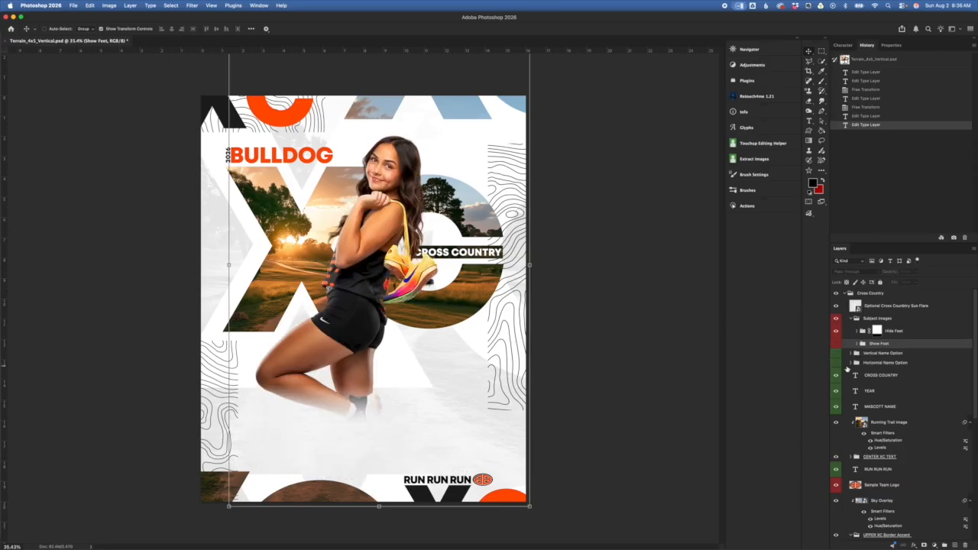
Step: Show the Horizontal Name Option group and move it down below the athlete's faded legs, just above RUN RUN RUN
left_click(836, 364)
left_click(854, 376)
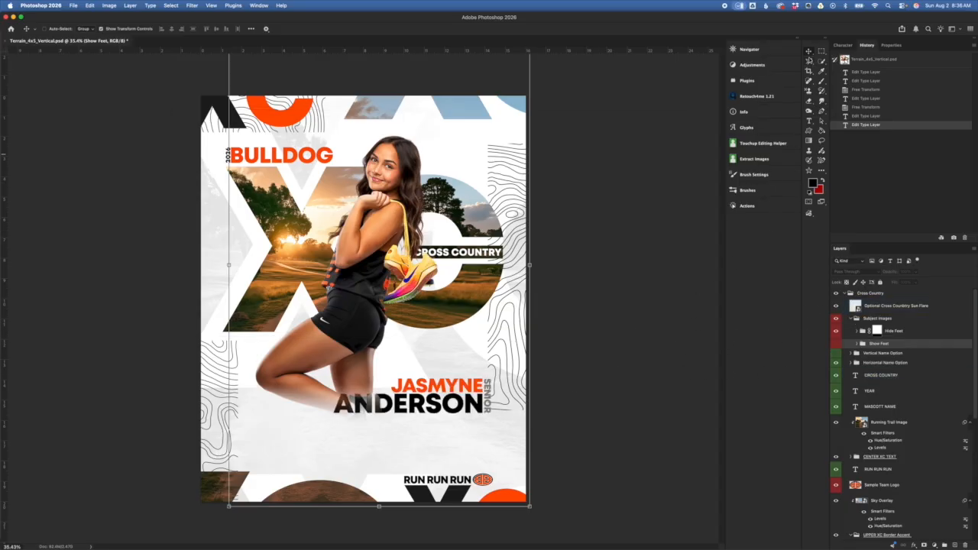
left_click(887, 362)
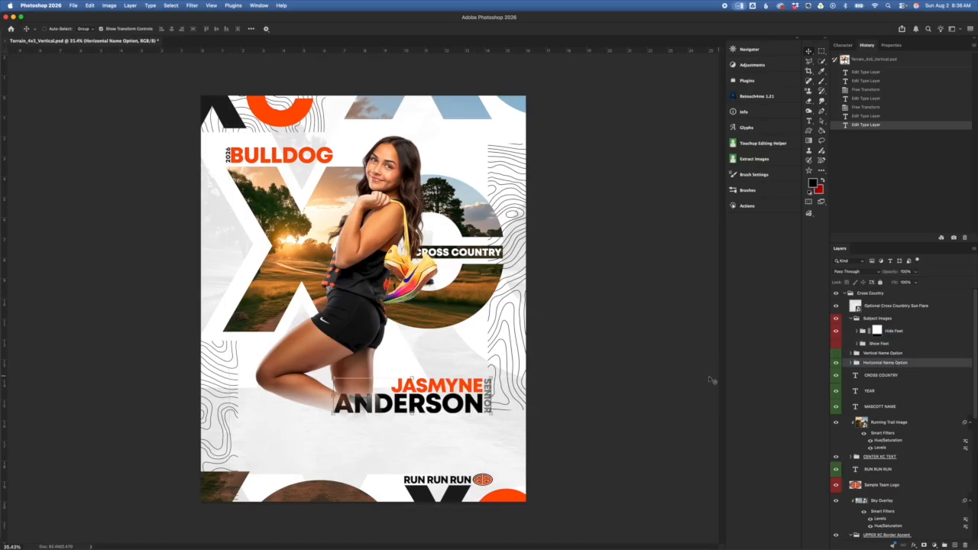
left_click_drag(469, 403, 459, 440)
key("Return")
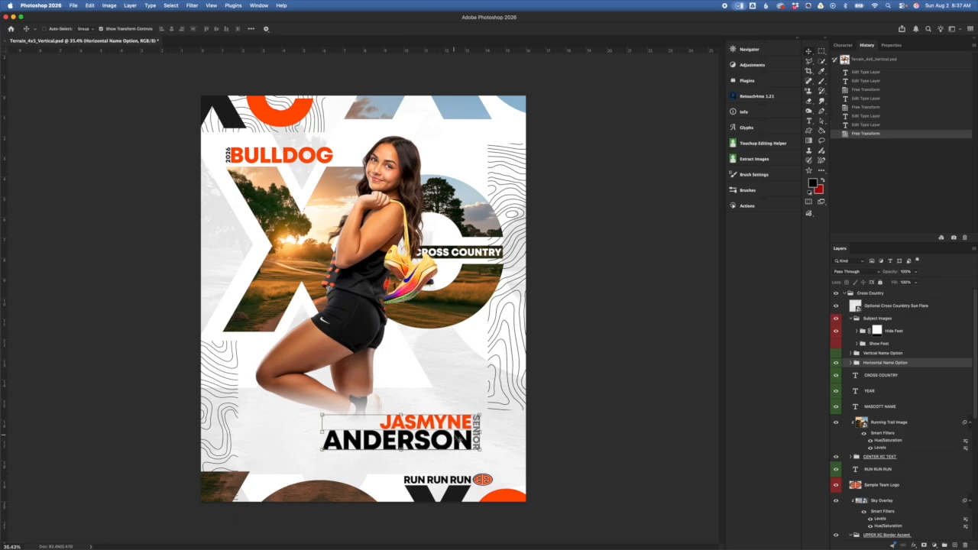
Step: Switch the athlete back to the Show Feet version and hide the Hide Feet group
left_click(902, 332)
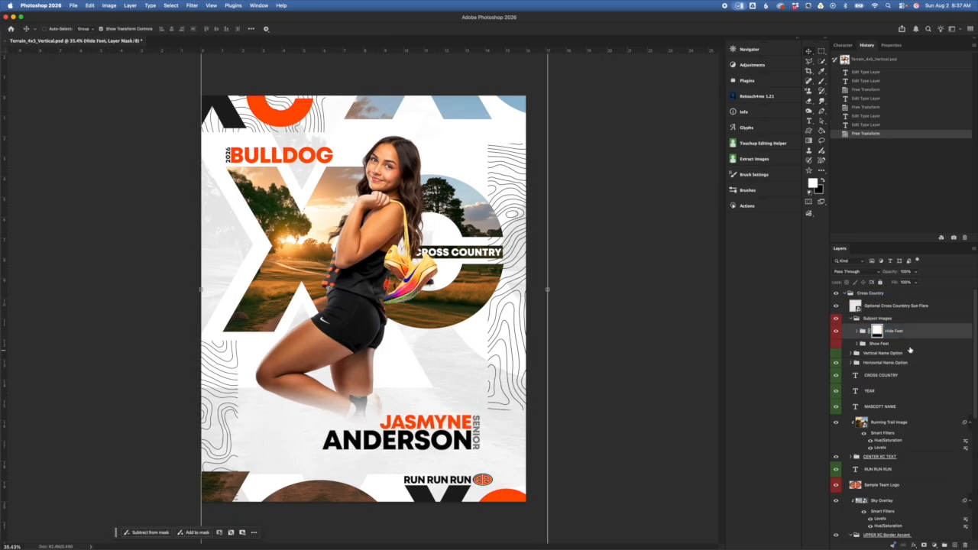
left_click(836, 343)
left_click(836, 331)
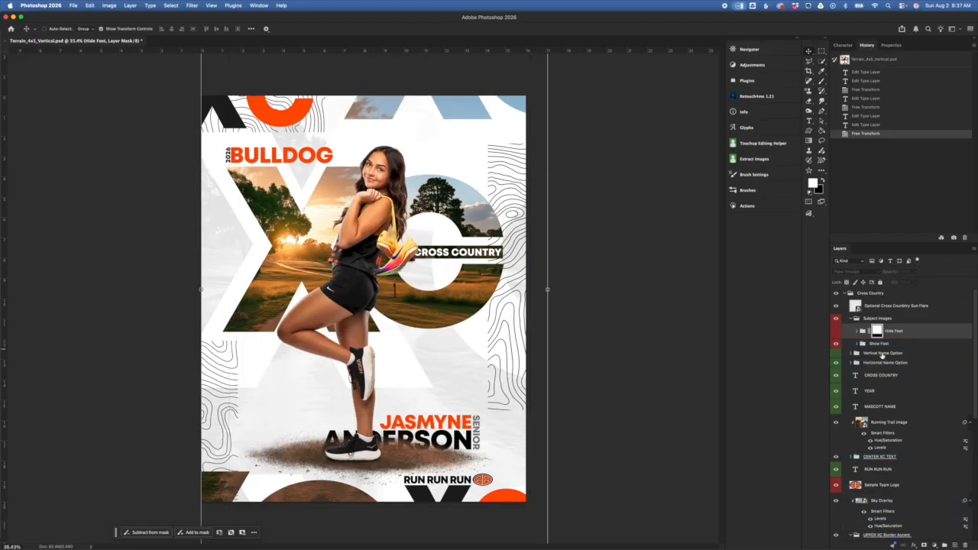
Step: Hide the Horizontal Name Option group, and show and select the Vertical Name Option group instead
left_click(840, 364)
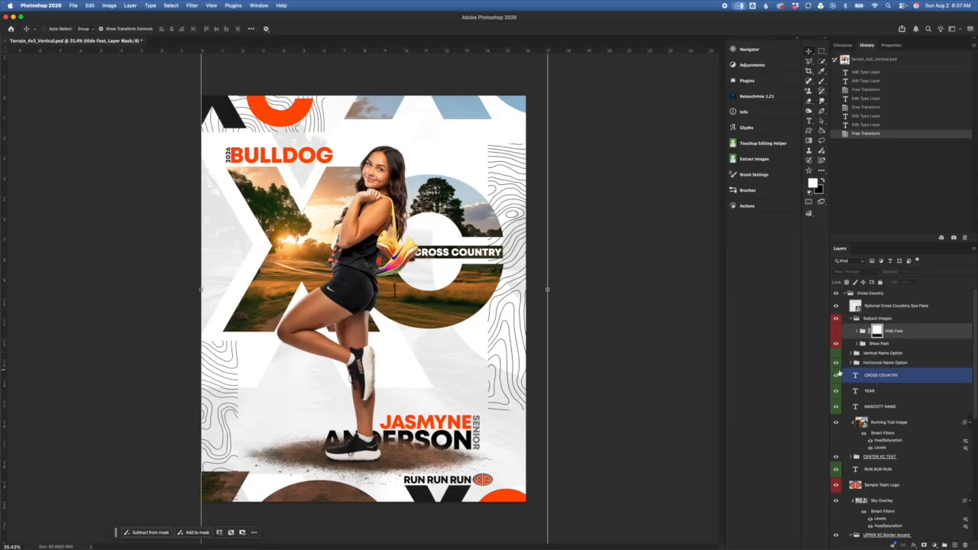
left_click(836, 363)
left_click(837, 355)
left_click(872, 354)
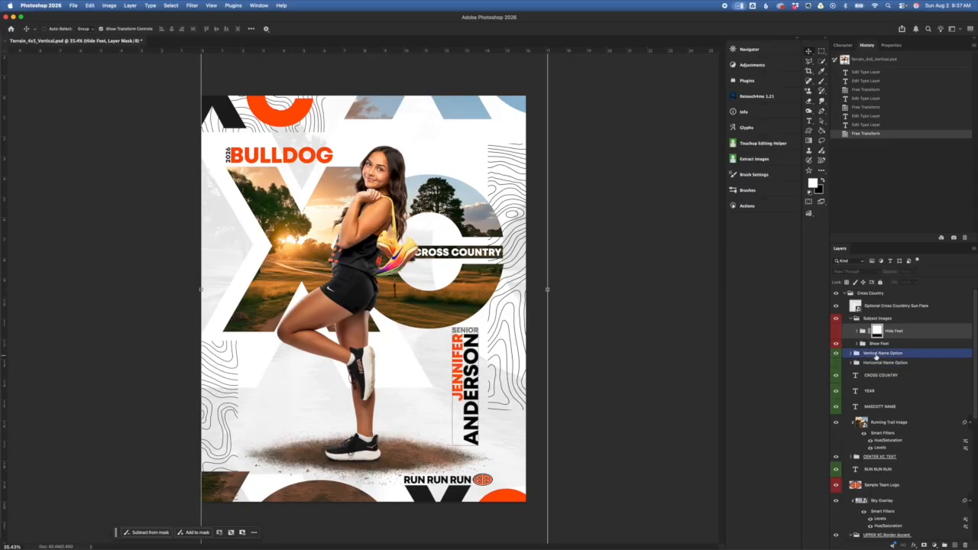
left_click(902, 435)
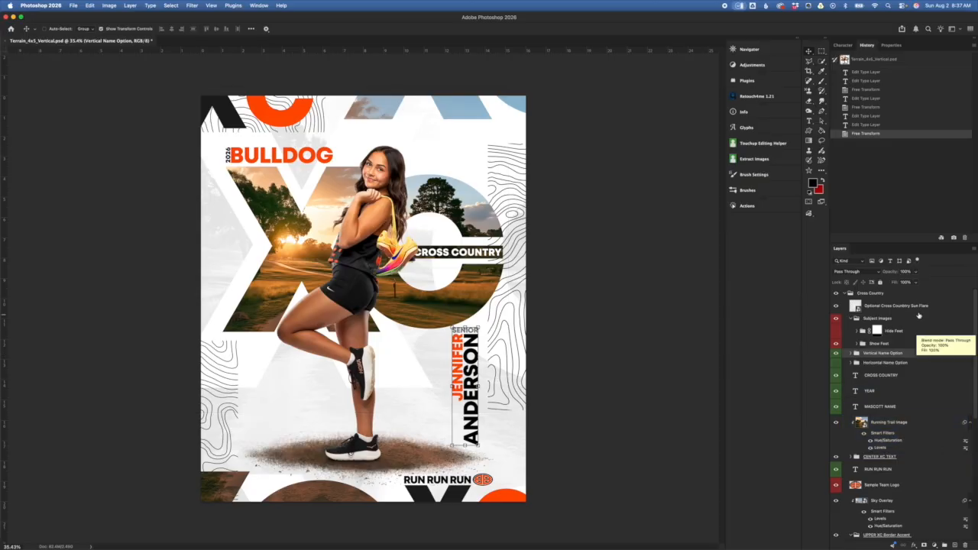
Step: Expand the Show Feet group and look through its sample subject, soft ground shadow and dirt layers
left_click(894, 344)
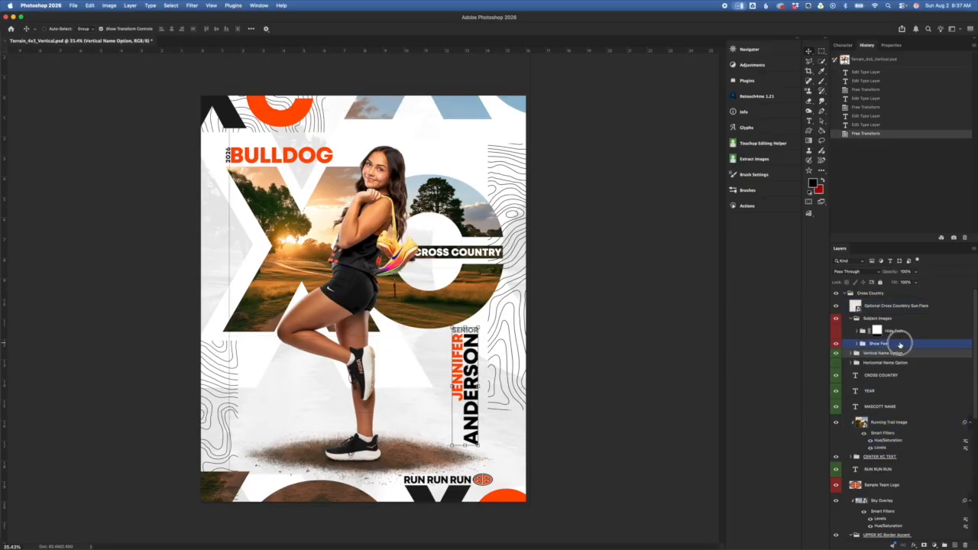
left_click(857, 345)
left_click(920, 355)
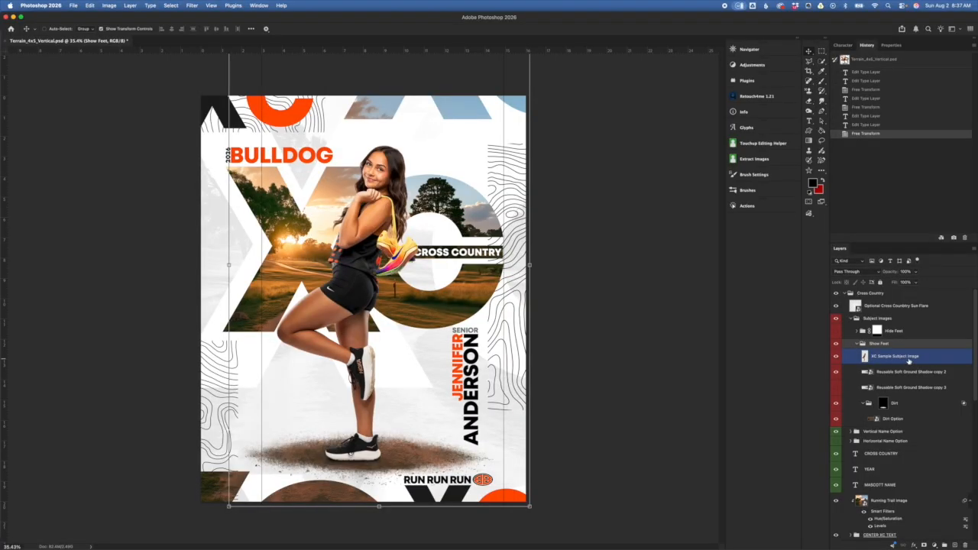
left_click(899, 419)
left_click(924, 373)
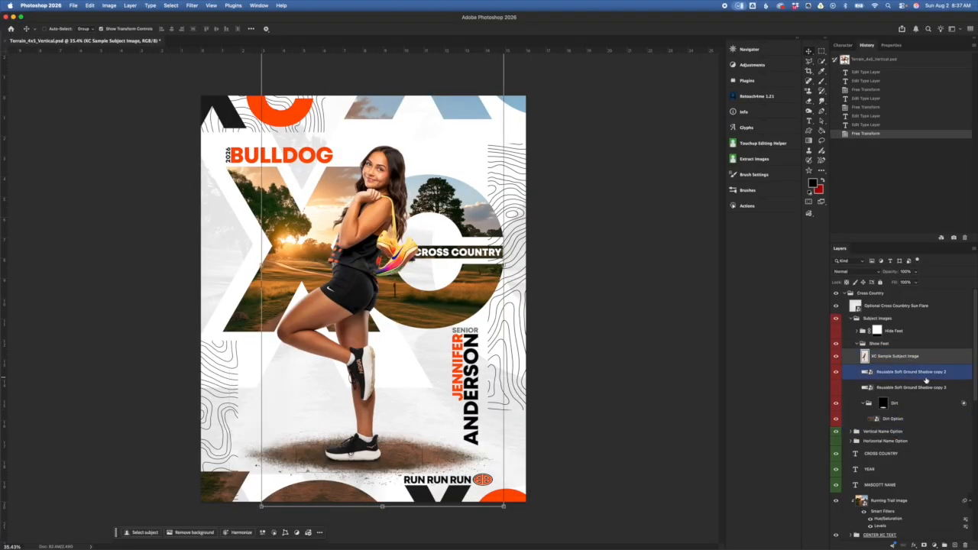
left_click(927, 379)
left_click(893, 390)
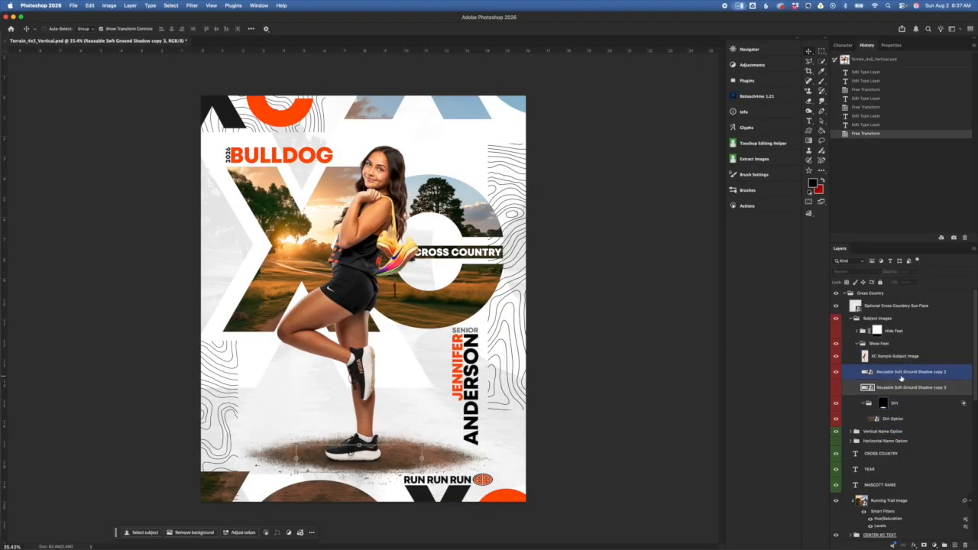
left_click(902, 377)
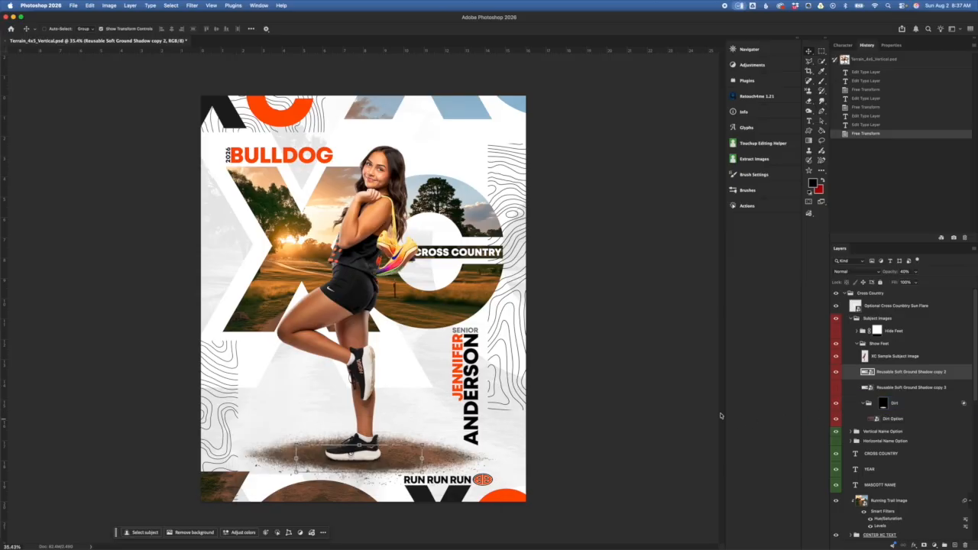
Step: Examine the planted shoe up close with the Reusable Soft Ground Shadow copy 2 layer turned off and on
scroll(360, 450, "up", 5)
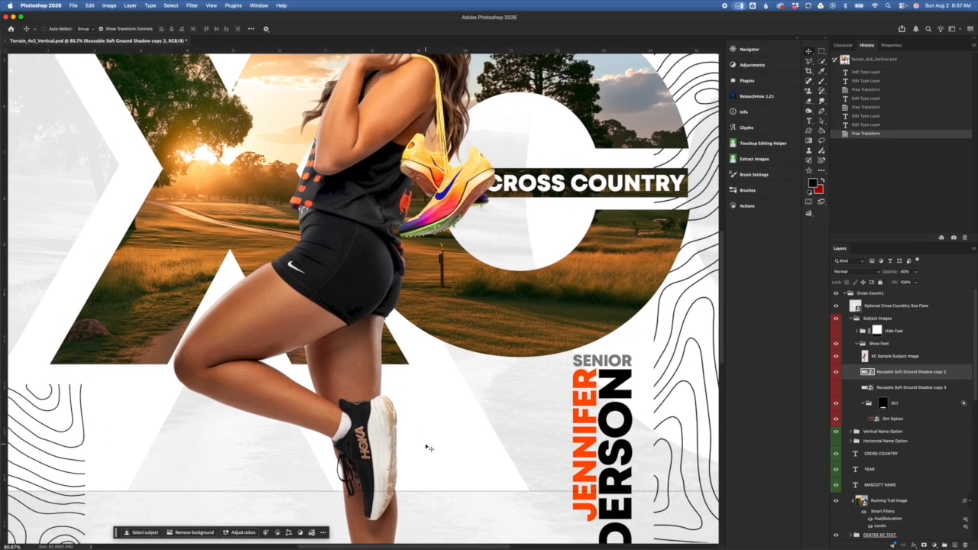
scroll(436, 450, "up", 4)
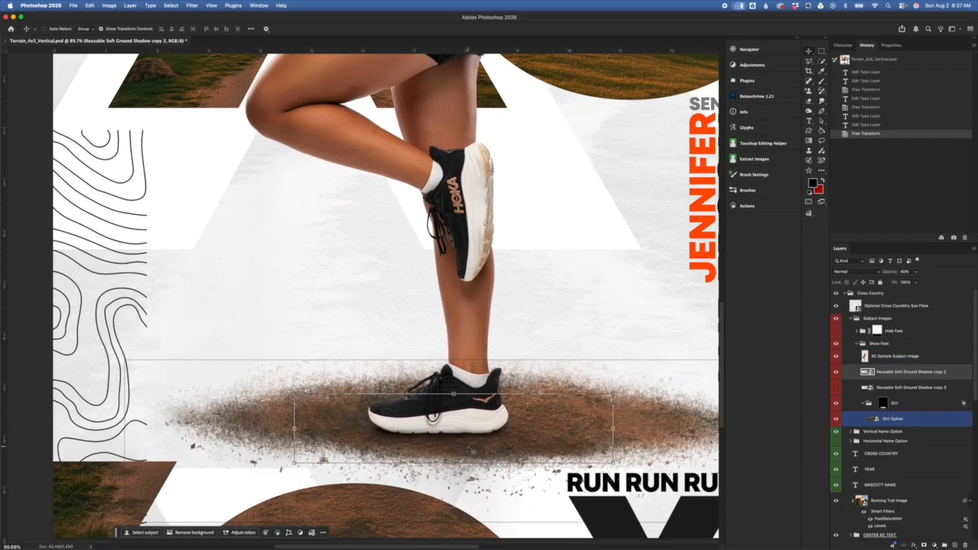
scroll(472, 453, "down", 3)
scroll(472, 453, "right", 3)
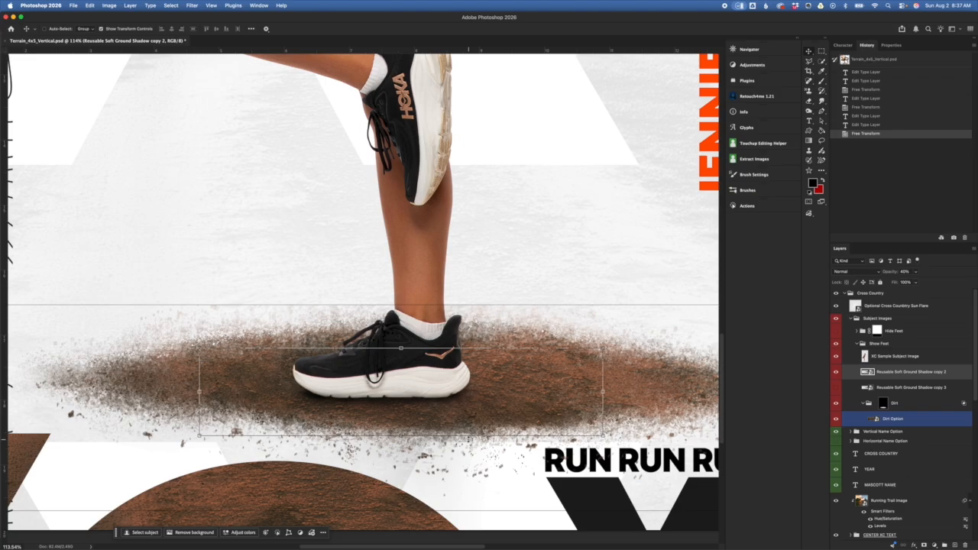
left_click(836, 373)
left_click(836, 373)
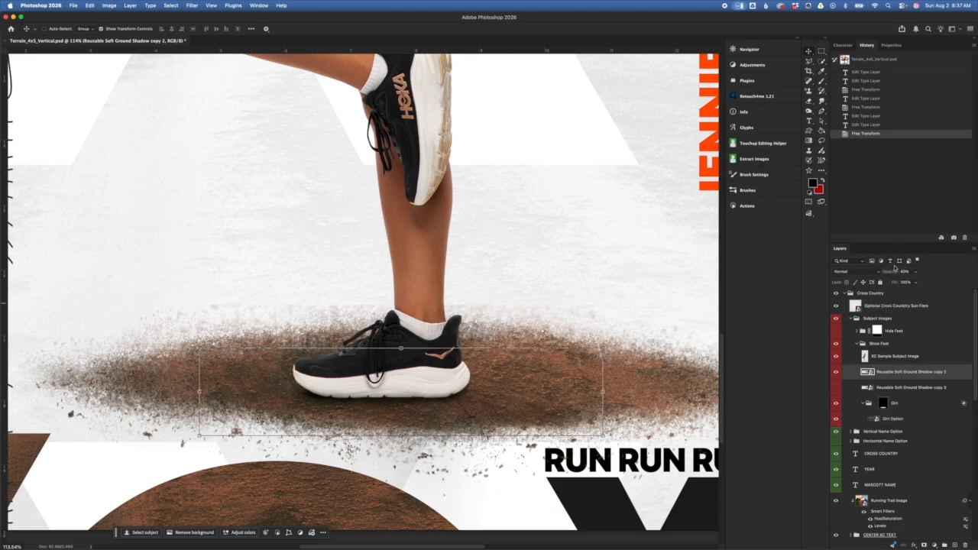
Step: Try moving the soft ground shadow off the dirt and stretching its height and width, and discard the transform
key("ctrl+t")
left_click_drag(498, 382, 352, 230)
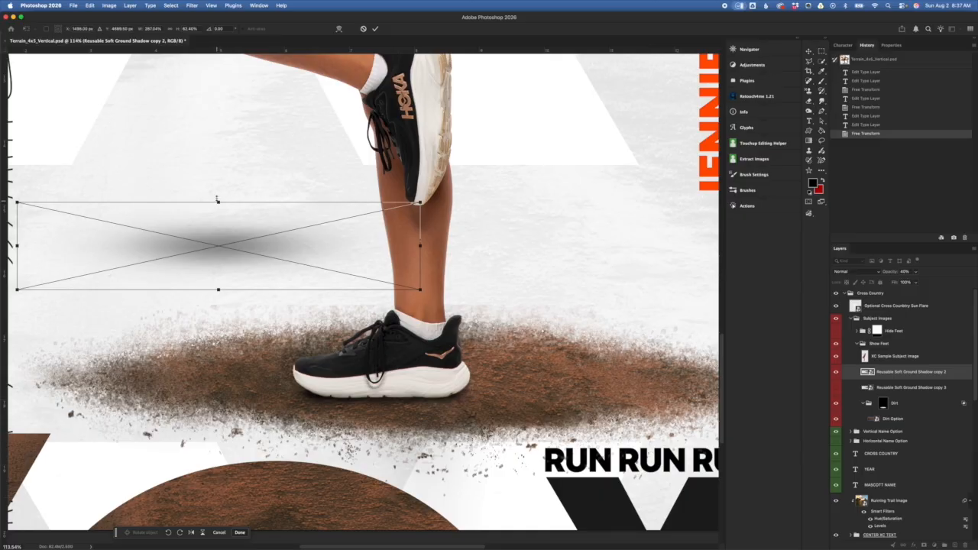
left_click_drag(218, 202, 225, 138)
left_click_drag(234, 130, 234, 197)
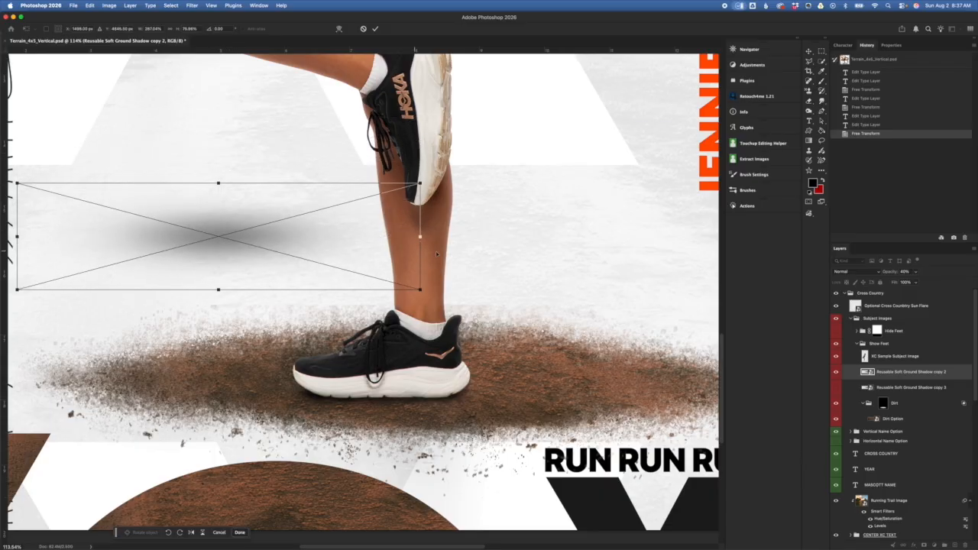
mouse_move(420, 236)
left_mouse_down()
mouse_move(629, 234)
mouse_move(410, 237)
left_mouse_up()
key("Escape")
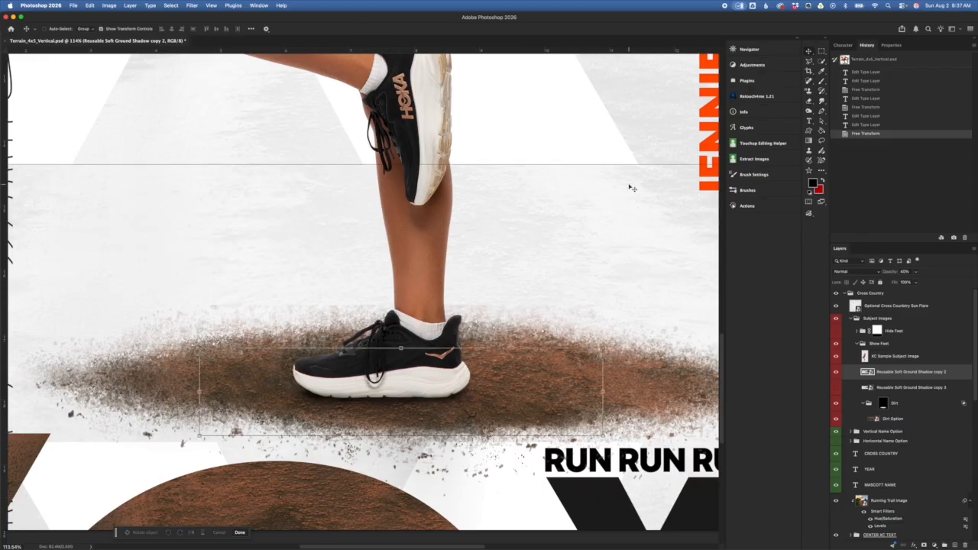
Step: Preview the soft ground shadow at 100% opacity, toggling its visibility to compare, and undo the opacity change
left_click_drag(890, 271, 975, 268)
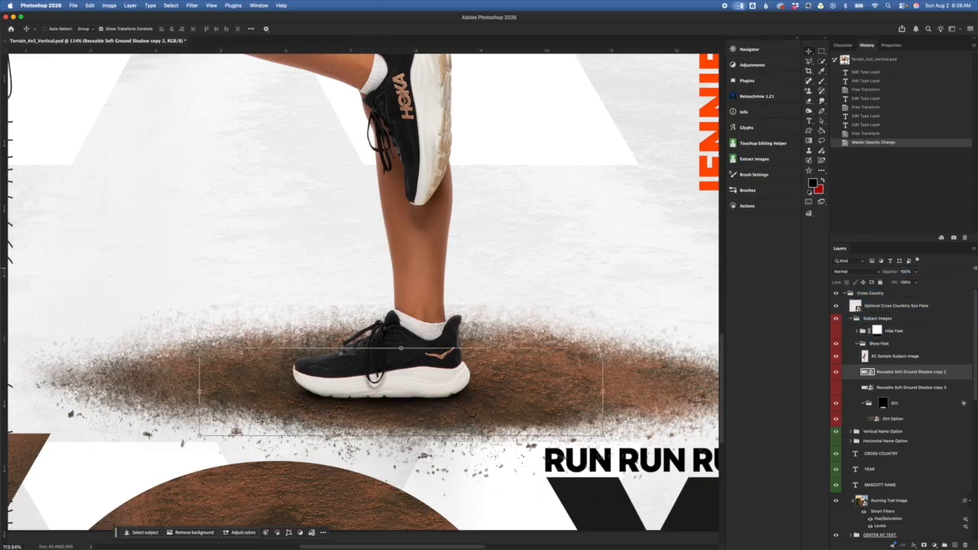
left_click(835, 376)
left_click(835, 375)
key("super+z")
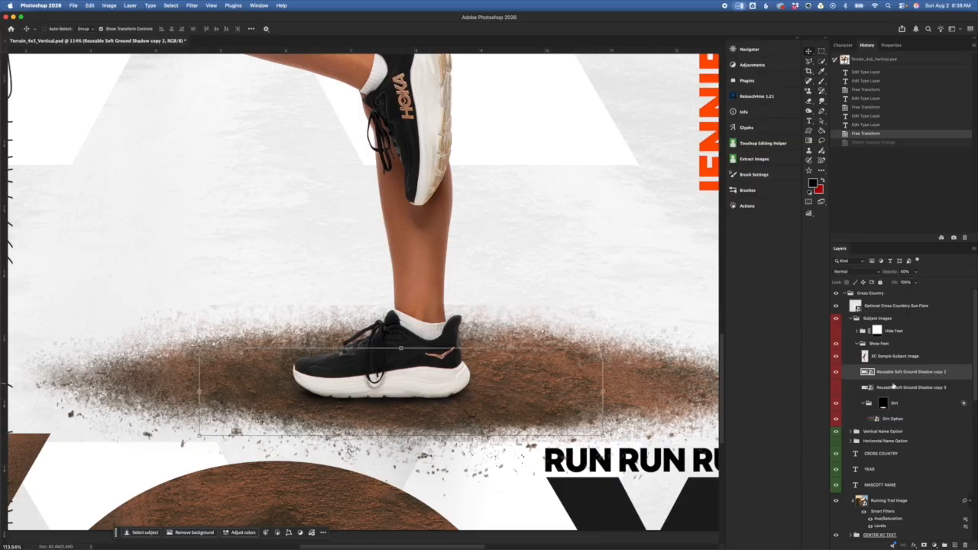
Step: Delete the Reusable Soft Ground Shadow copy 2 layer to see the shoe without it, and undo the deletion
right_click(907, 375)
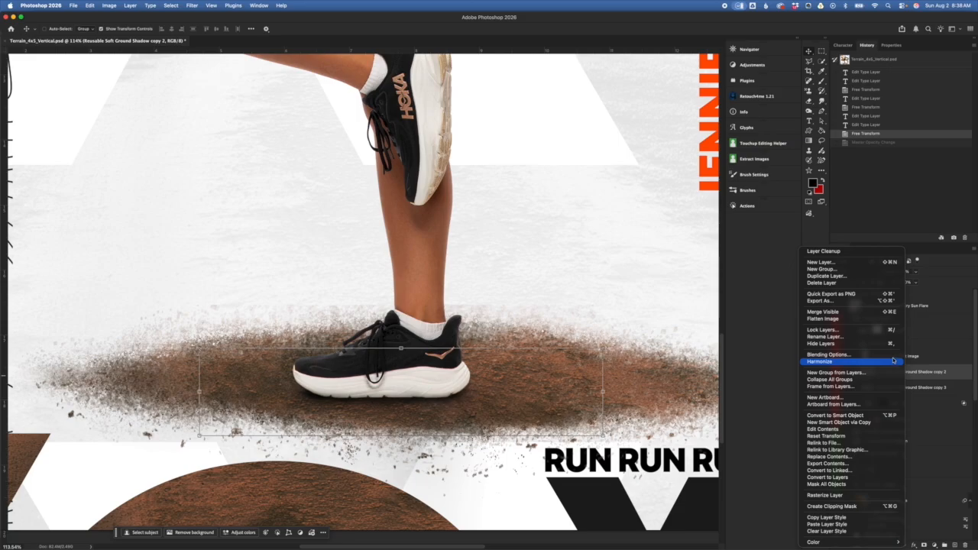
left_click(853, 285)
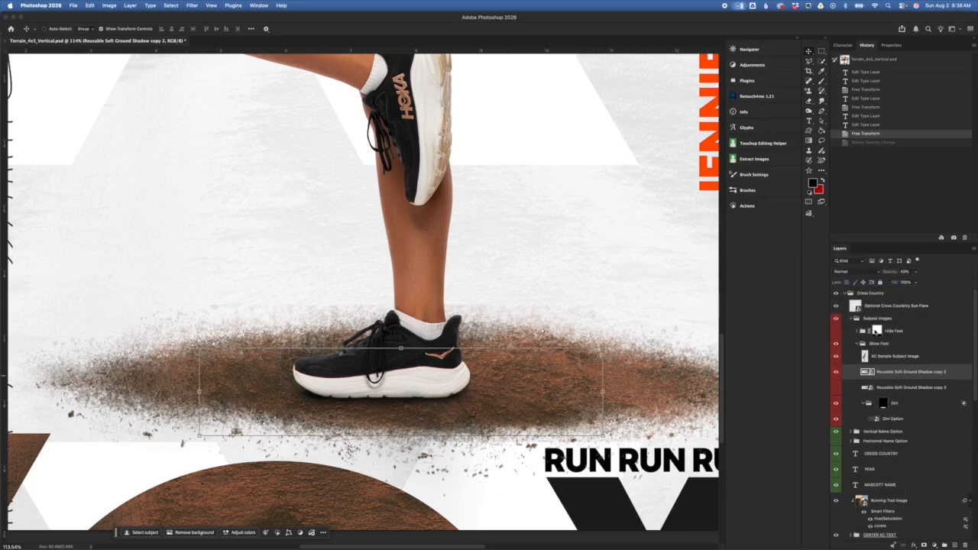
left_click(505, 198)
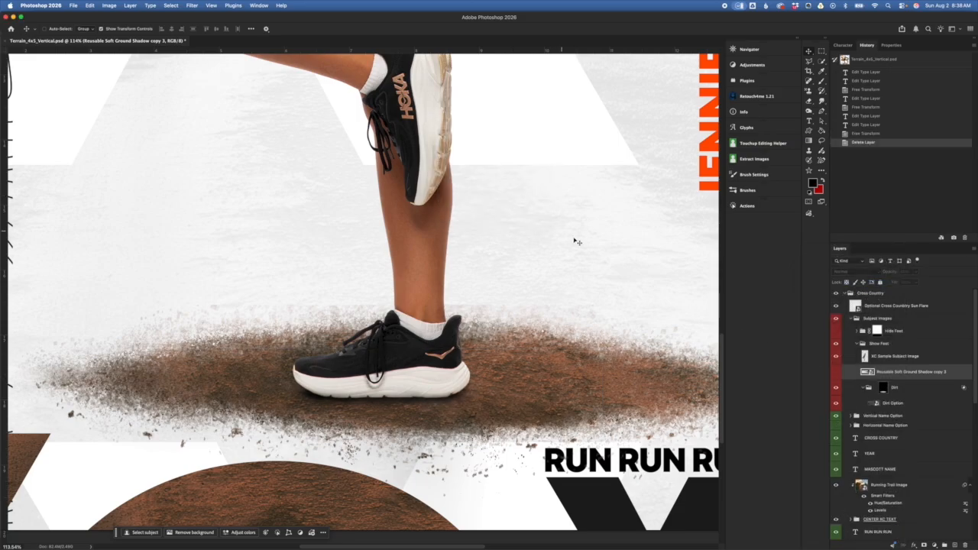
left_click(902, 389)
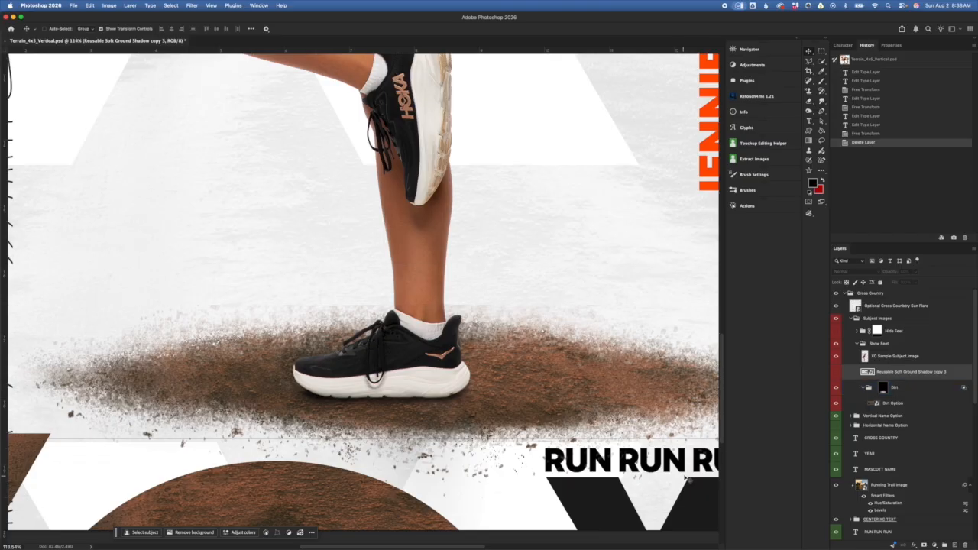
key("super+z")
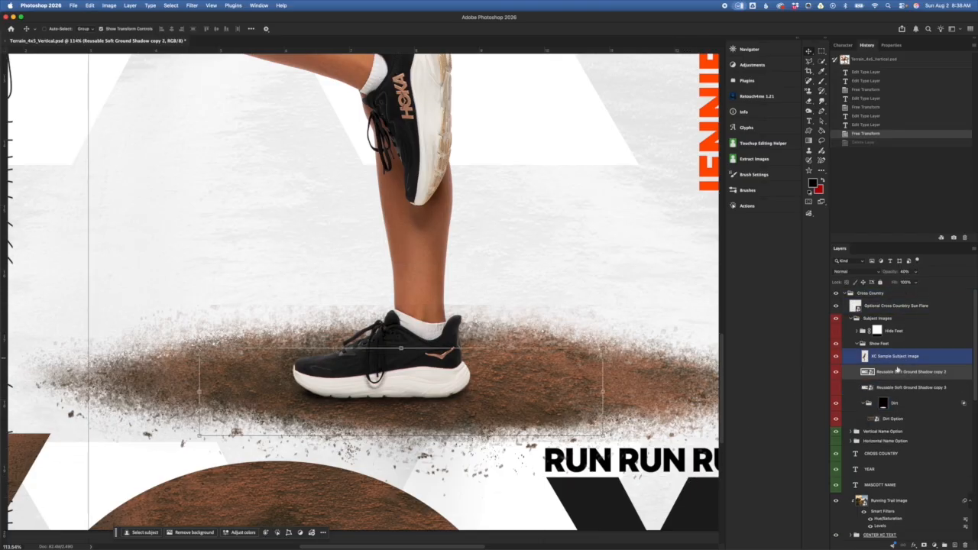
Step: Duplicate the Reusable Soft Ground Shadow copy 2 layer and move the duplicate shadow across the dirt, past the shoe's heel
left_click(917, 419)
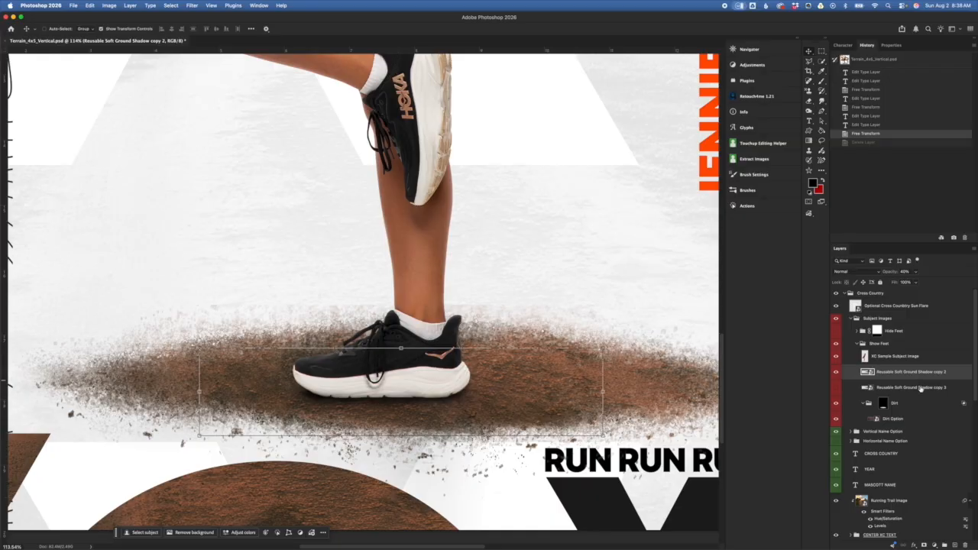
left_click_drag(952, 372, 954, 364, "alt")
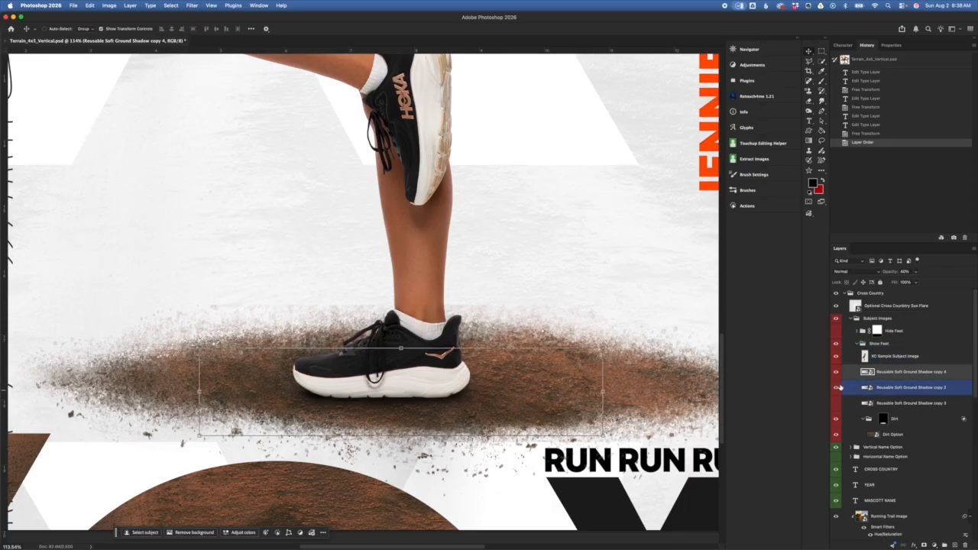
key("super+t")
left_click_drag(541, 393, 676, 388)
left_click_drag(581, 366, 575, 364)
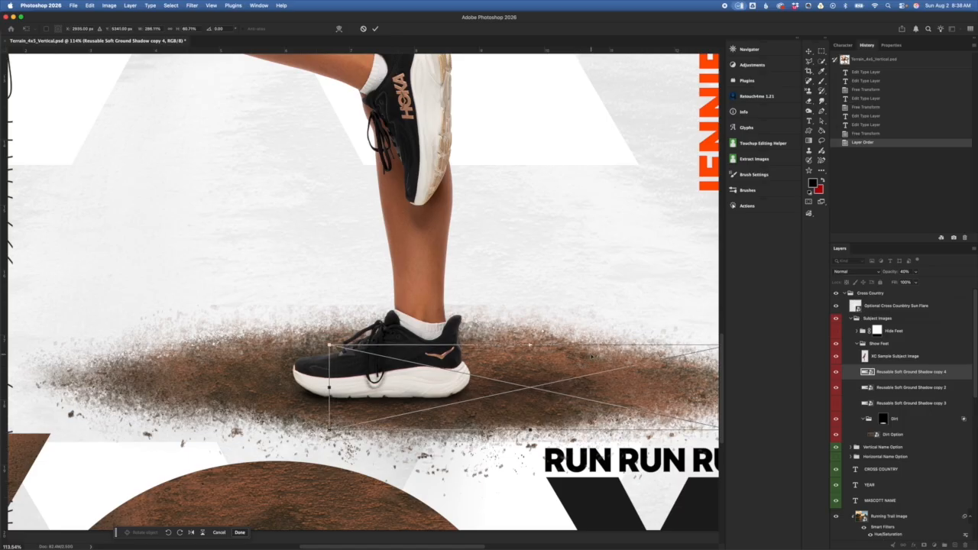
key("super+z")
key("Return")
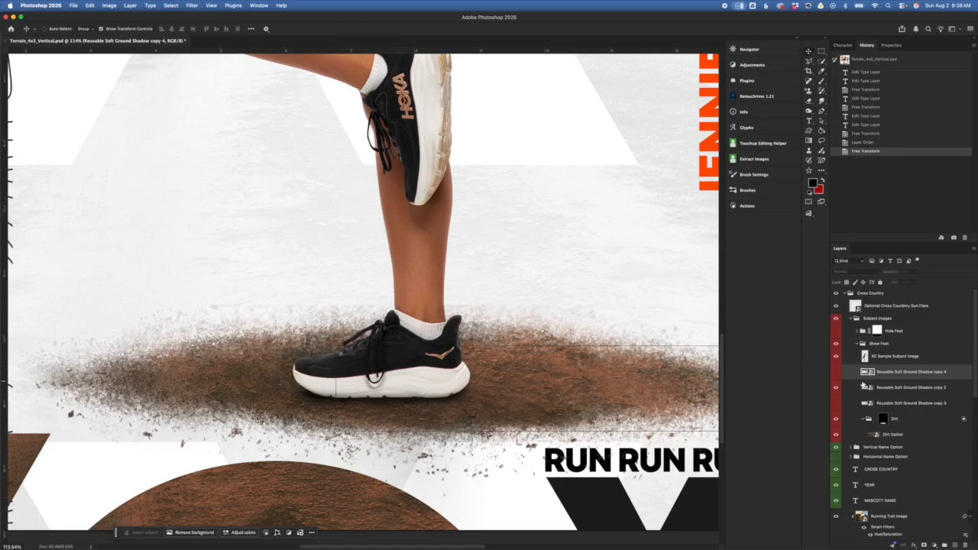
Step: Hide the Reusable Soft Ground Shadow copy 2 layer, then move the duplicate shadow back under the shoe and stretch it wider
left_click(849, 388)
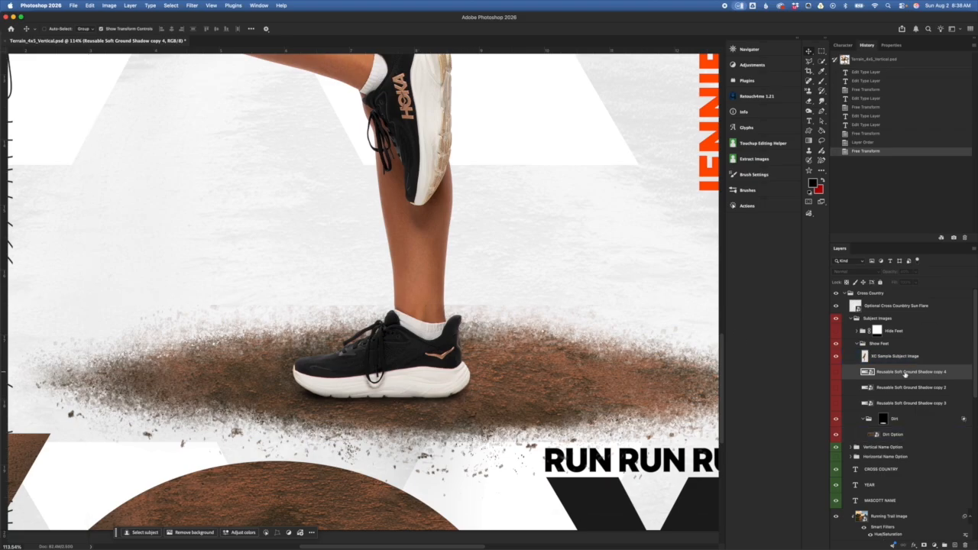
left_click(835, 373)
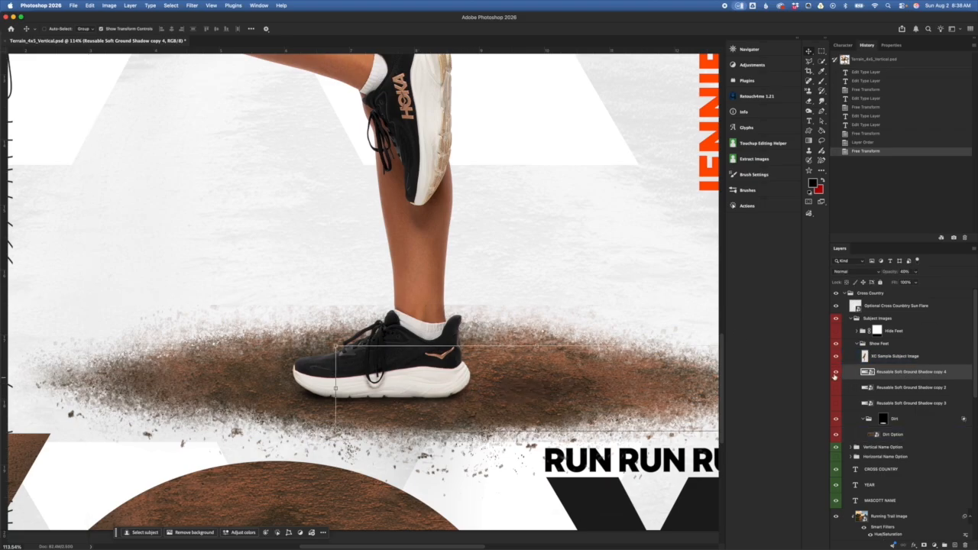
key("ctrl+t")
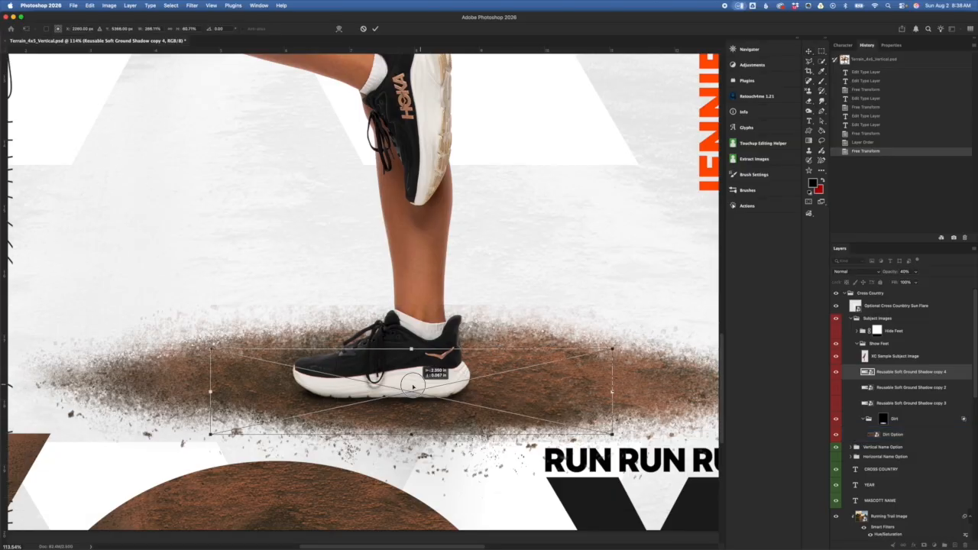
left_click_drag(584, 393, 639, 394)
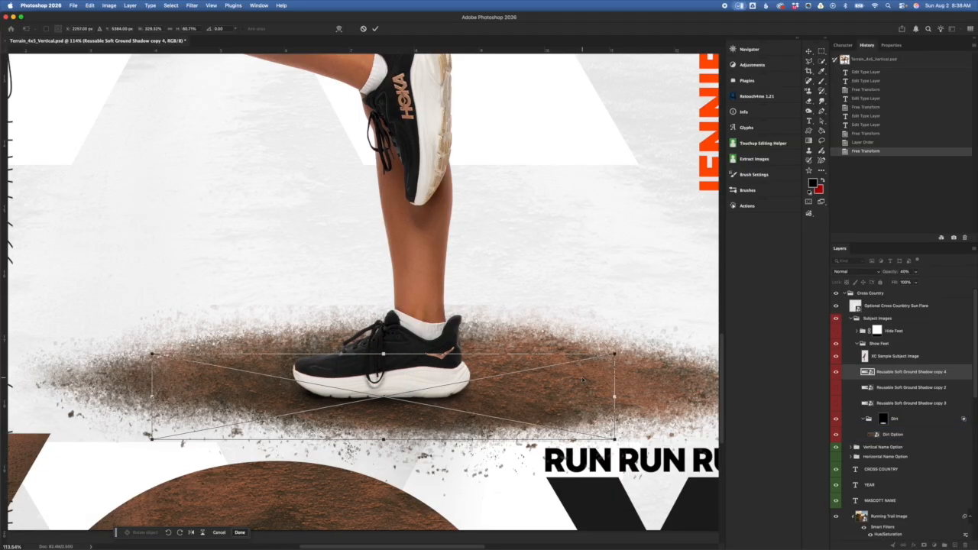
key("Return")
Step: Add an empty layer above the duplicated shadow and set up a soft black brush with 30% opacity and 30% flow
left_click(938, 373)
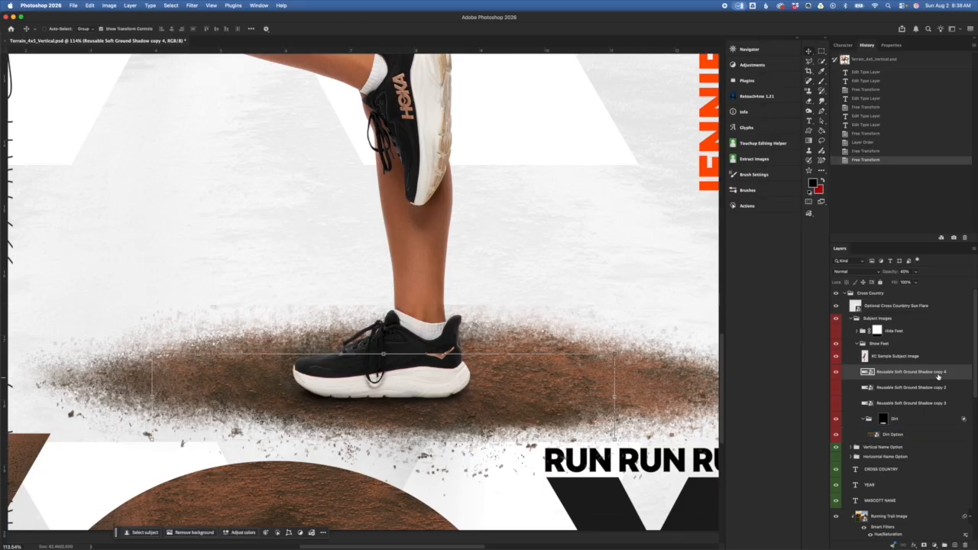
left_click(936, 468)
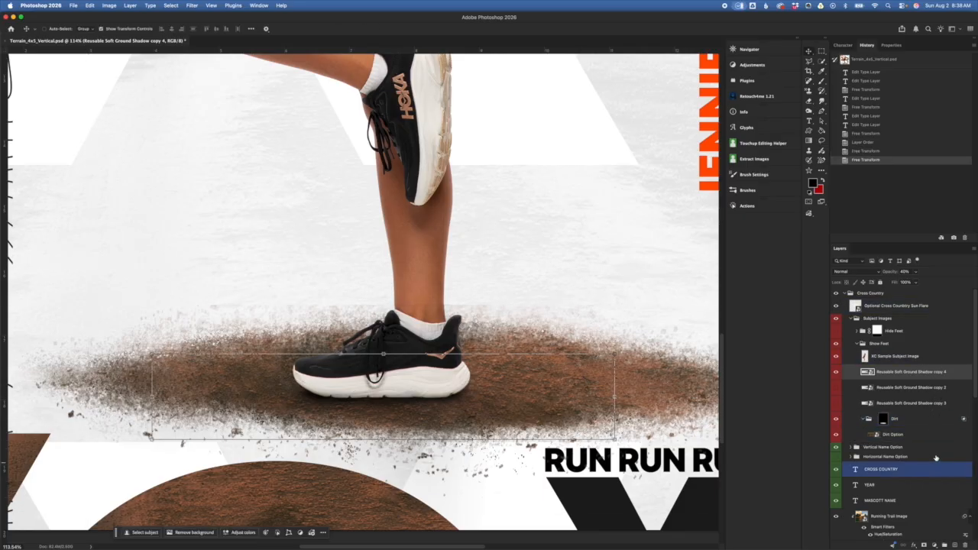
left_click(944, 517)
left_click(955, 546)
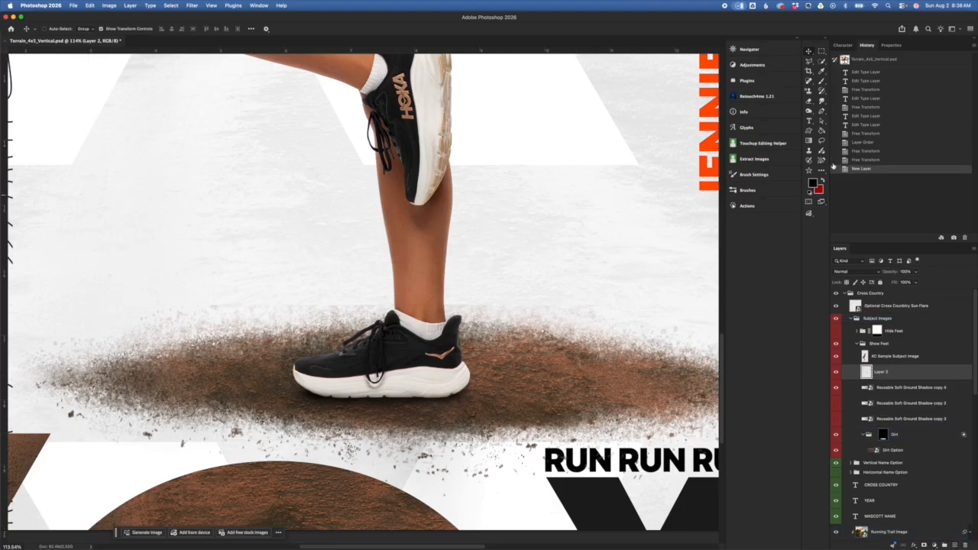
left_click(822, 82)
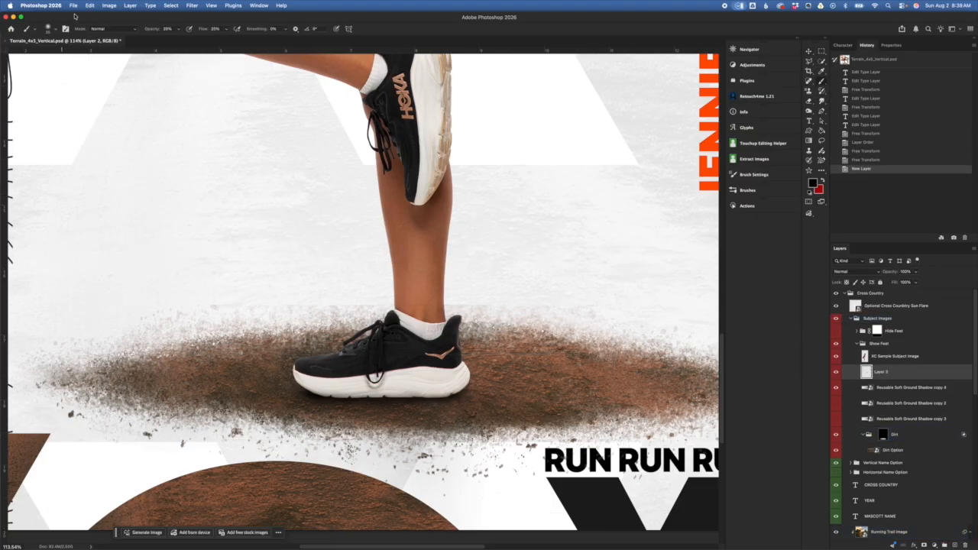
left_click(54, 29)
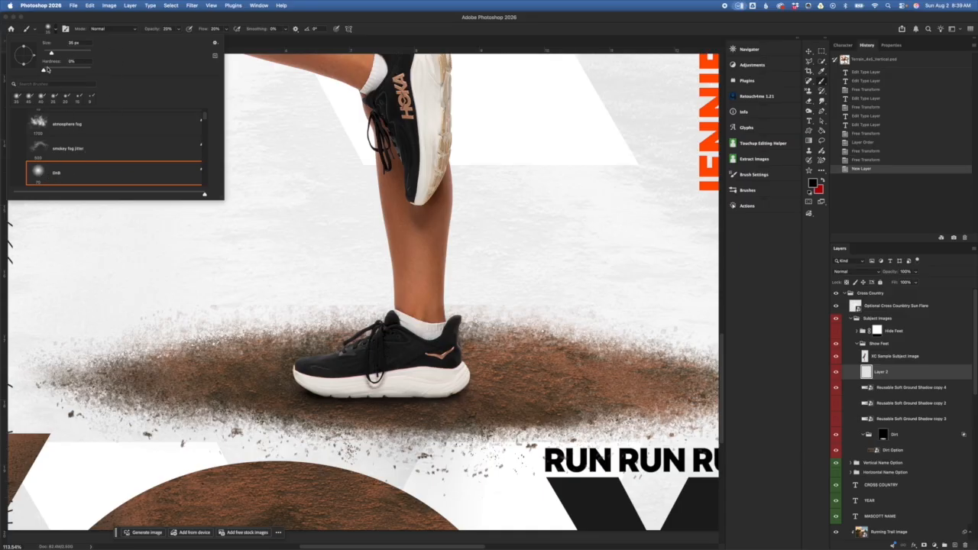
left_click(111, 17)
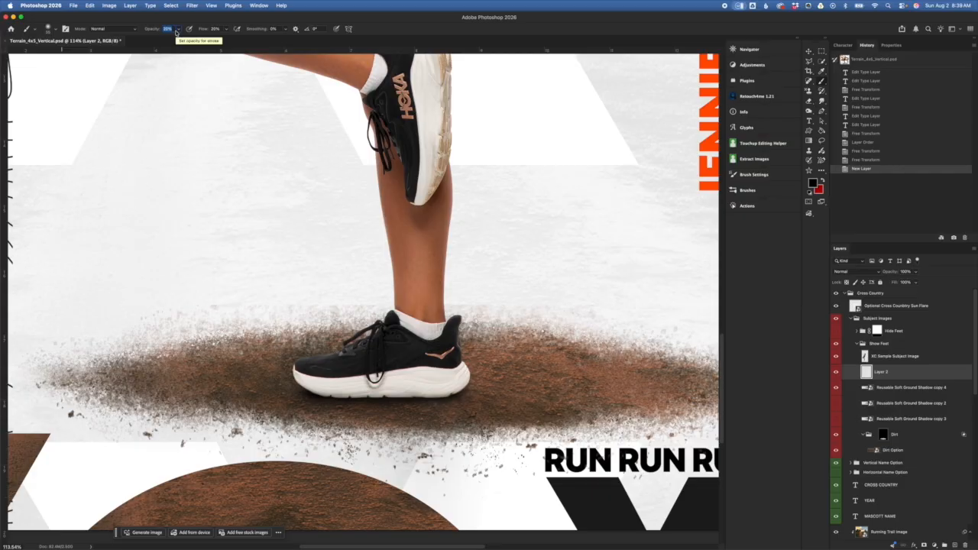
key("Tab")
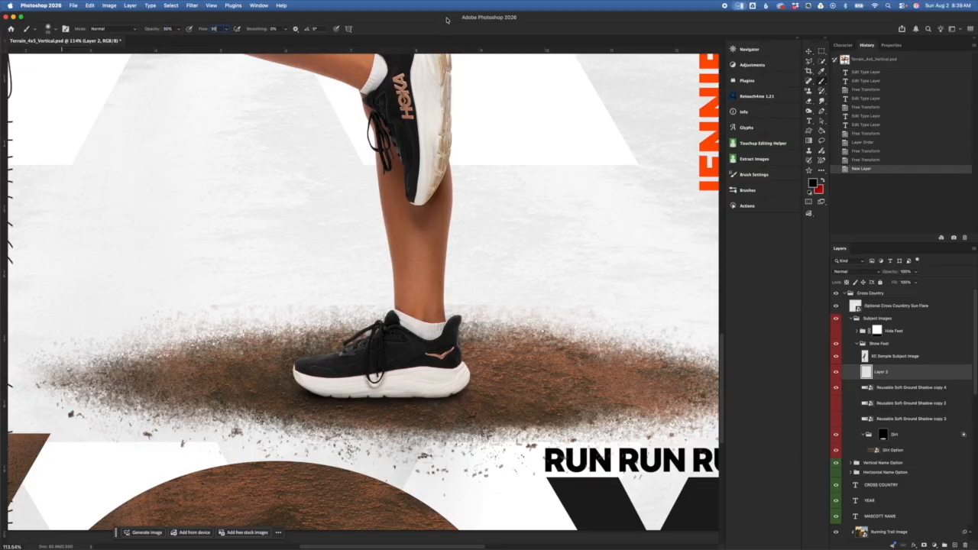
Step: Try building up a hand-painted shadow with short horizontal strokes on the empty background beside the leg, and undo the test strokes
left_click_drag(200, 273, 229, 263)
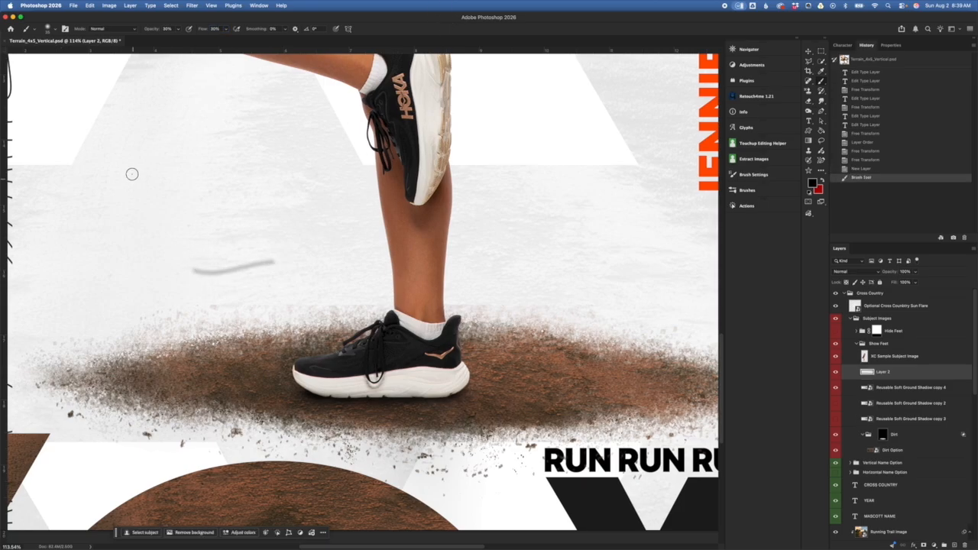
key("ctrl+z")
left_click_drag(195, 280, 253, 278)
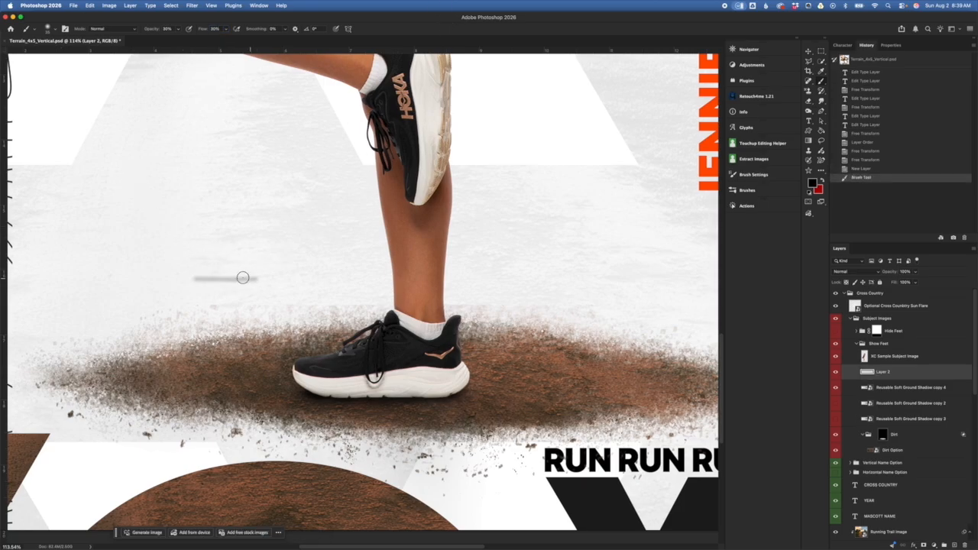
key("ctrl+z")
left_click_drag(179, 279, 238, 276)
left_click_drag(177, 279, 258, 280)
left_click_drag(205, 280, 261, 280)
mouse_move(214, 279)
left_mouse_down()
mouse_move(291, 278)
mouse_move(229, 280)
left_mouse_up()
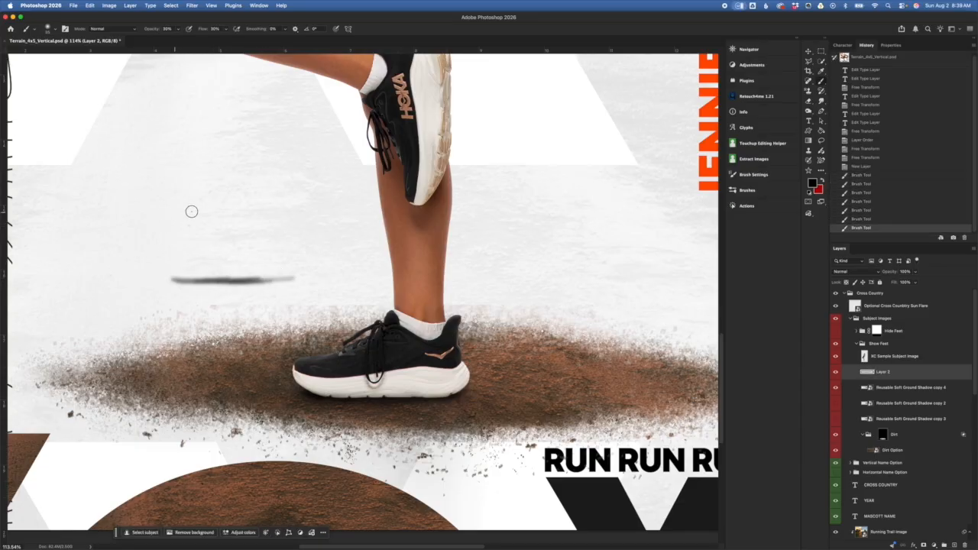
key("super+z")
key("super+z")
key("super+z")
key("super+z")
key("super+z")
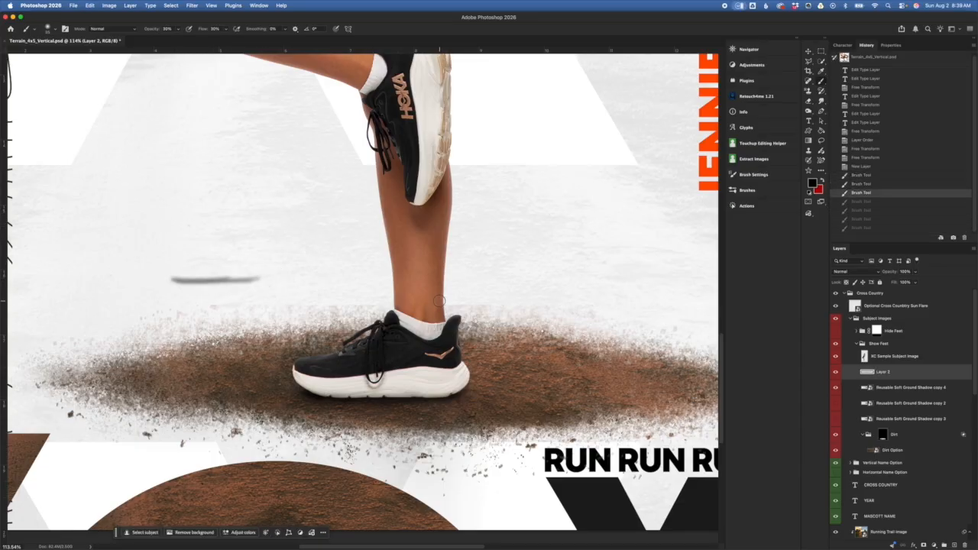
key("super+z")
key("super+z")
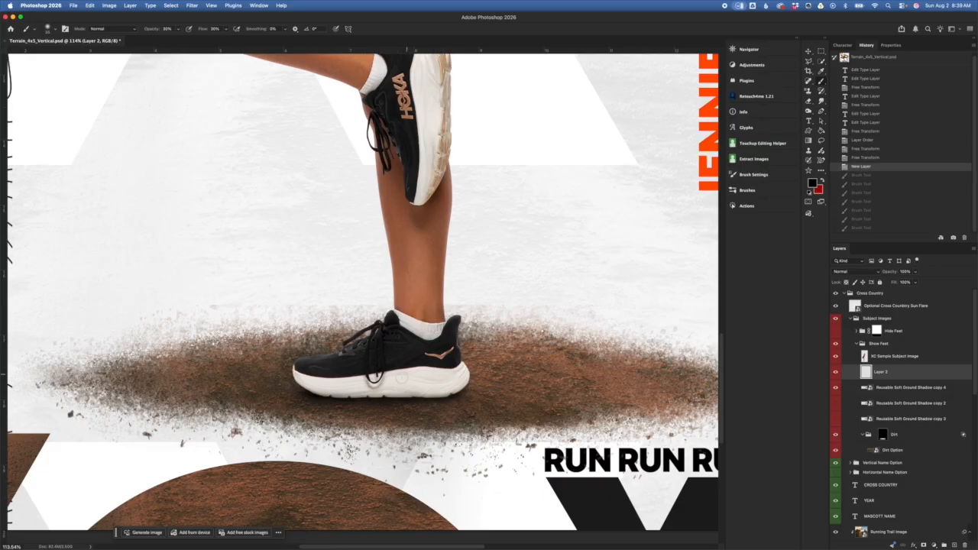
Step: Paint a contact shadow along the shoe's sole on the new layer, extending the strokes past the heel across the dirt
left_click_drag(307, 395, 458, 398)
left_click_drag(428, 400, 476, 397)
left_click_drag(461, 397, 506, 398)
left_click_drag(474, 397, 535, 399)
left_click_drag(470, 397, 528, 397)
left_click_drag(516, 396, 605, 396)
left_click_drag(573, 397, 620, 396)
Step: Undo the brush strokes painted past the heel and delete the hand-painted shadow layer
key("ctrl+z")
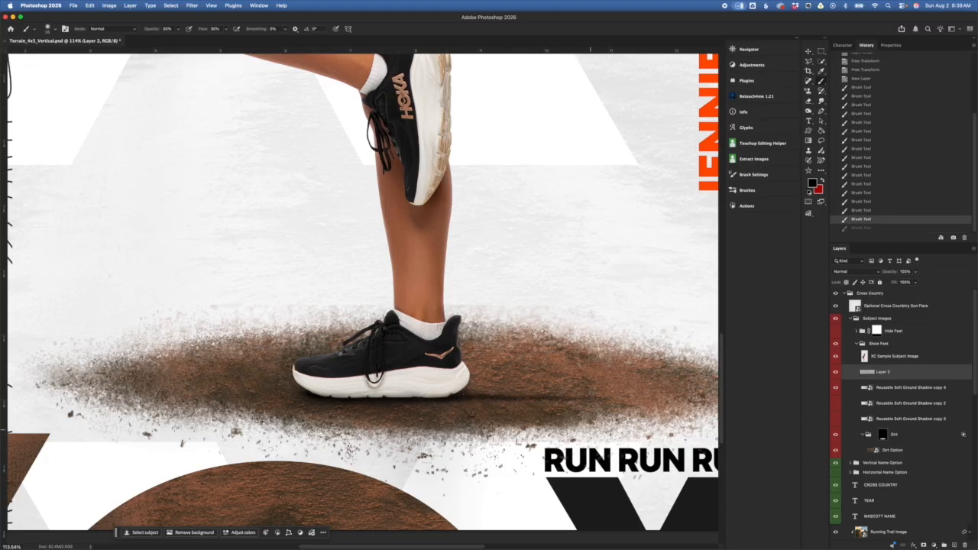
key("super+z")
key("super+z")
key("super+z")
key("super+z")
key("super+z")
key("super+z")
key("super+z")
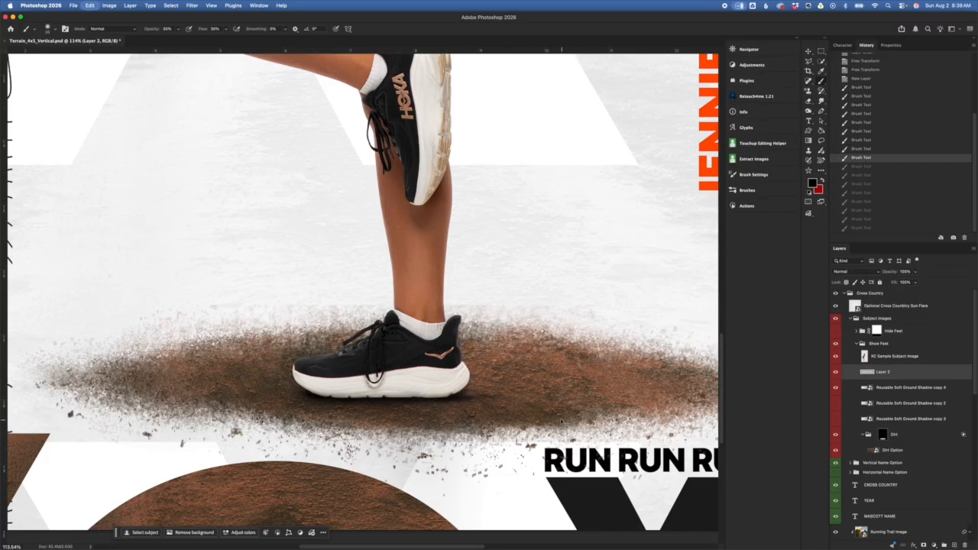
key("super+z")
key("super+z")
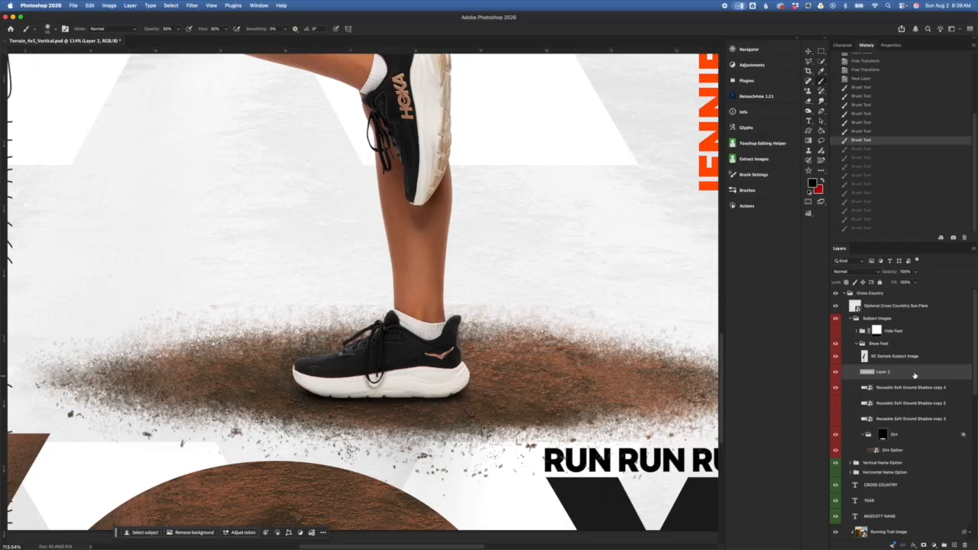
key("Delete")
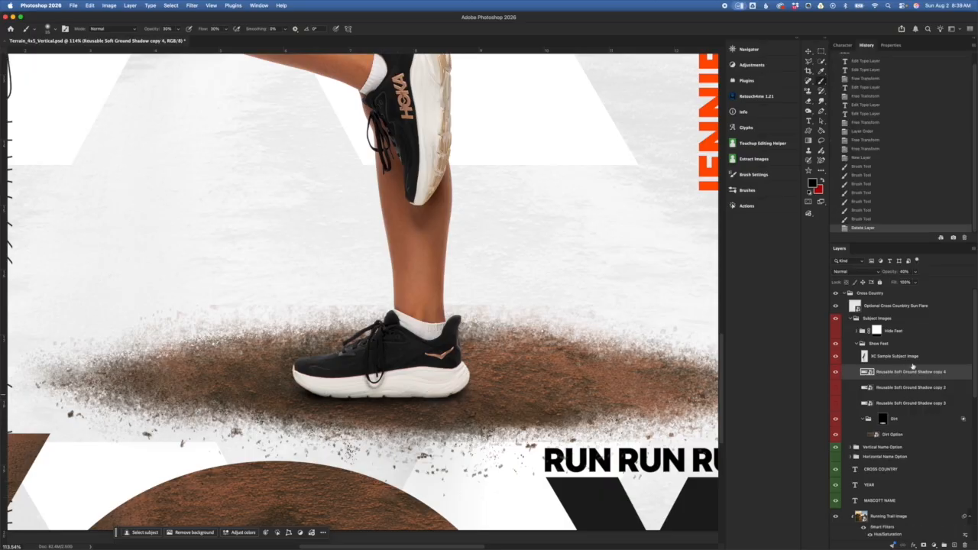
Step: Collapse the Show Feet group, toggle its visibility off and on, and expand it again
left_click(935, 361)
left_click(904, 344)
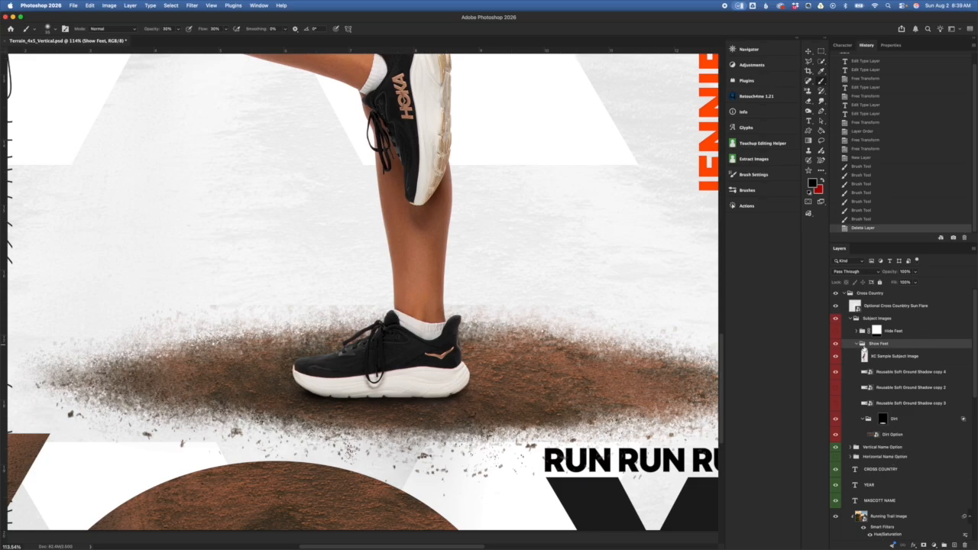
left_click(856, 345)
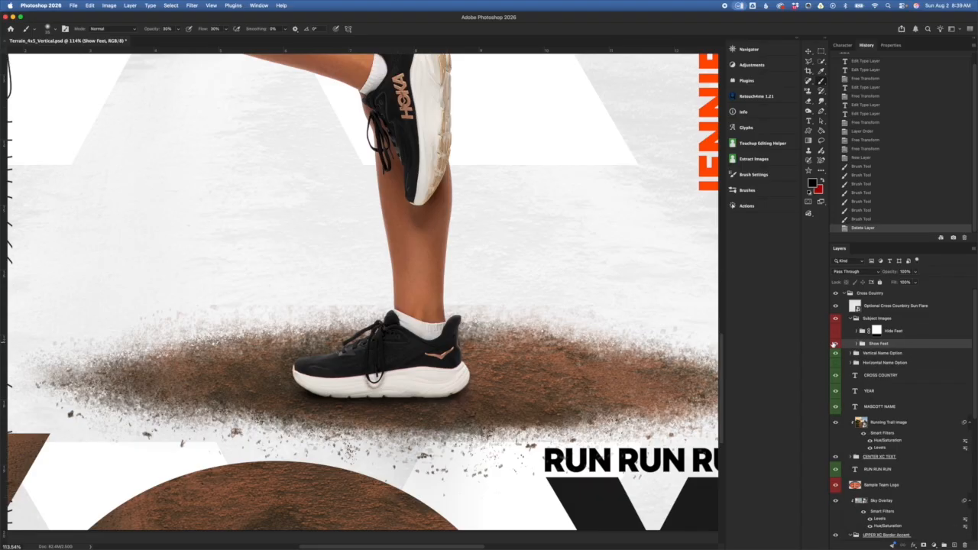
left_click(836, 344)
left_click(835, 344)
left_click(857, 344)
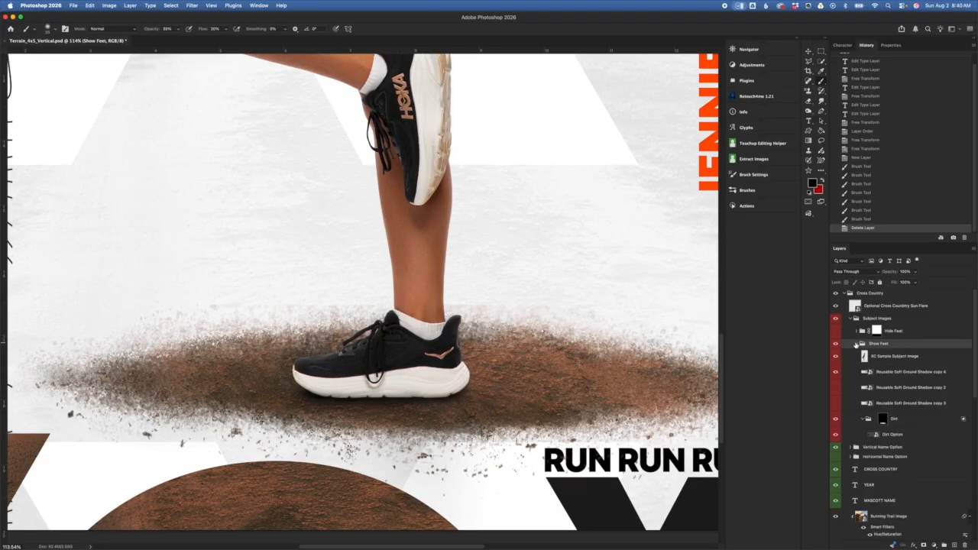
Step: Toggle the masked Dirt group off and on to compare the runner with and without the dirt
left_click(904, 419)
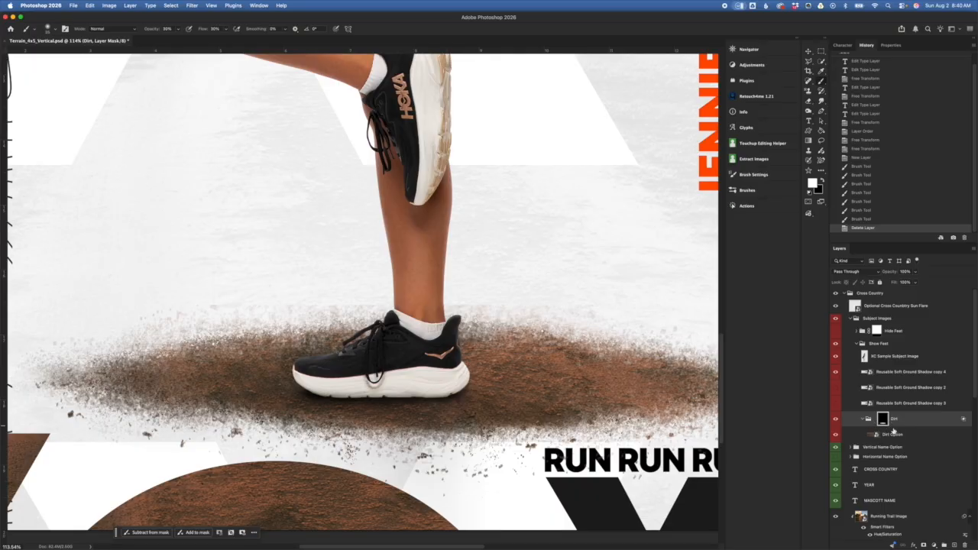
left_click(835, 419)
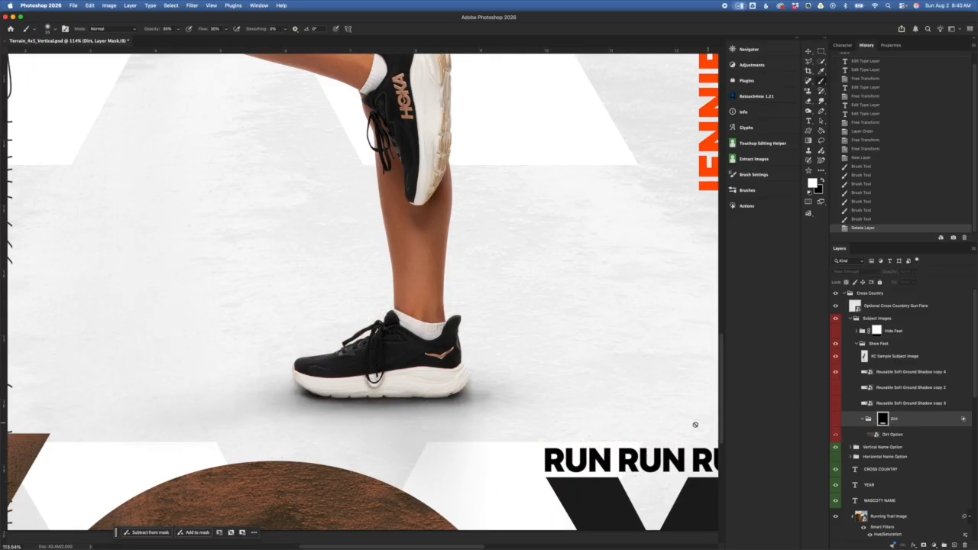
key("super+0")
left_click(835, 419)
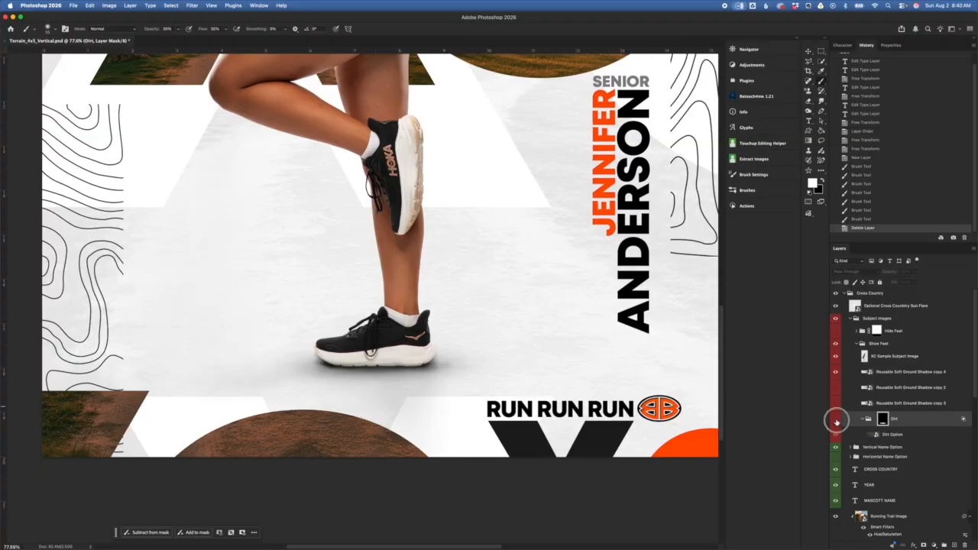
Step: Shift the Dirt Option texture slightly left within the Dirt group's mask, keeping its size
left_click(878, 436)
left_click(808, 51)
key("super+minus")
key("super+minus")
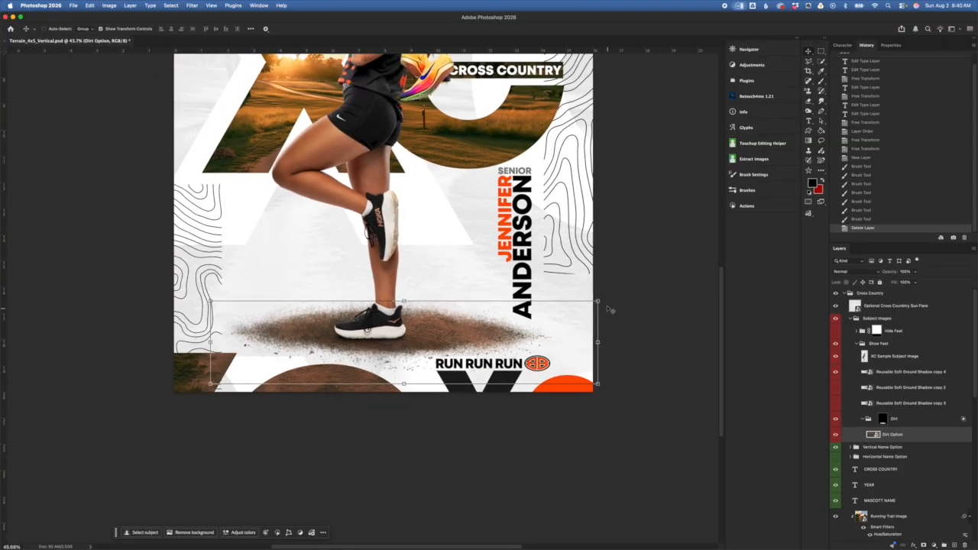
left_click_drag(598, 301, 562, 341)
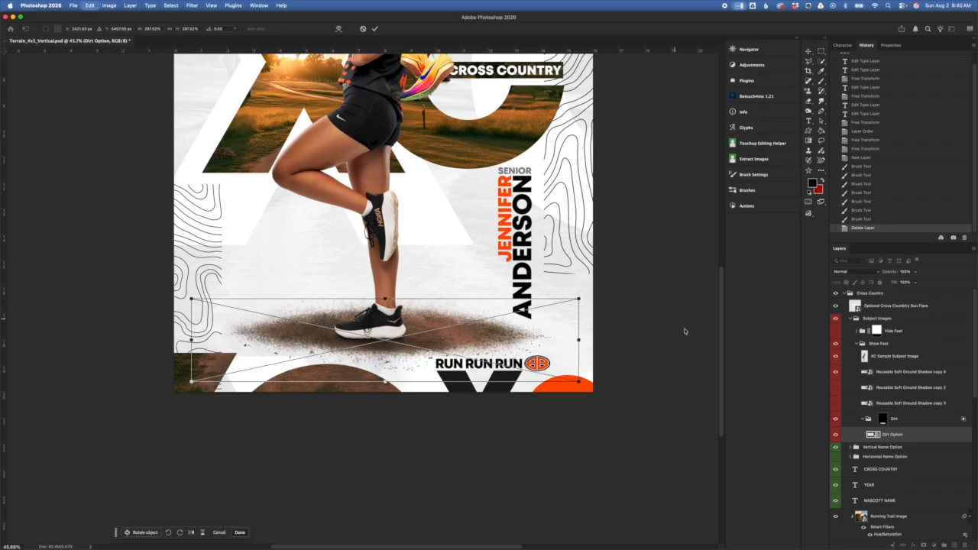
Step: Select the Dirt group's mask and toggle the link between group and mask, leaving them linked
left_click(883, 419)
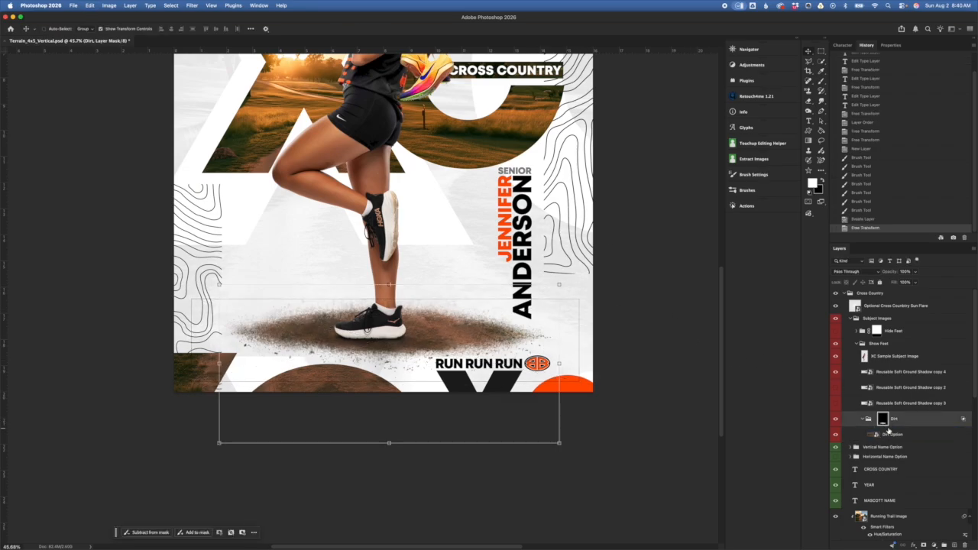
left_click(875, 420)
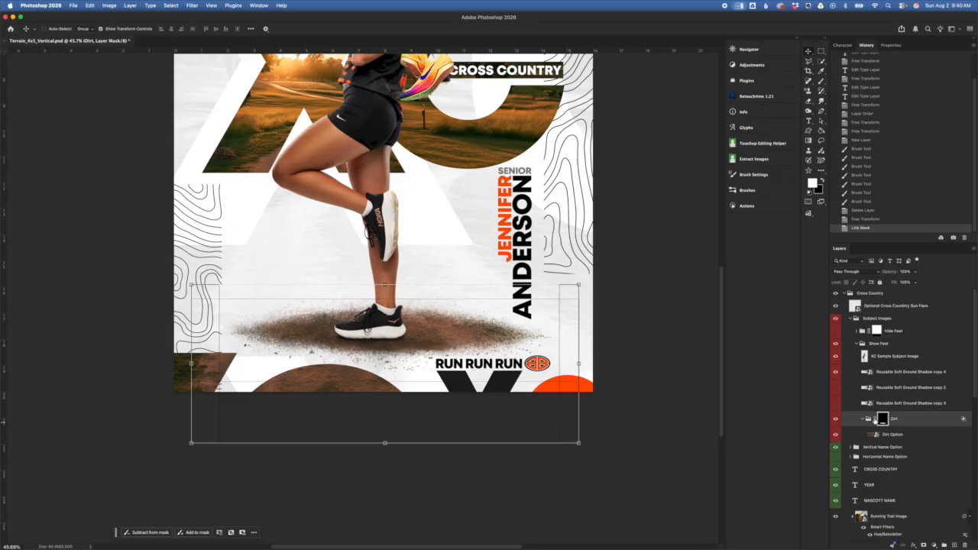
left_click(875, 420)
left_click(876, 420)
left_click(876, 419)
left_click(876, 420)
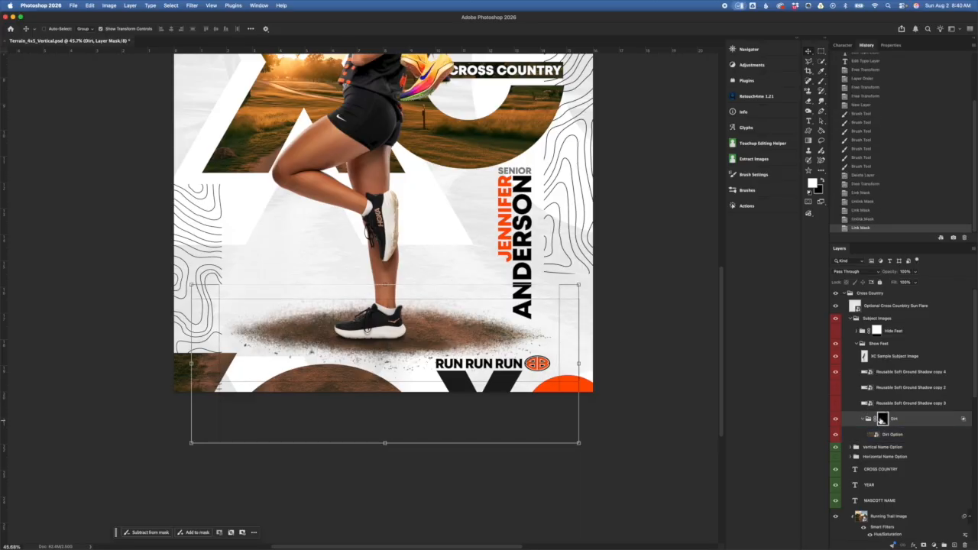
Step: Unlink the mask of the Dirt group so the mask and its contents can be transformed separately
left_click(876, 420)
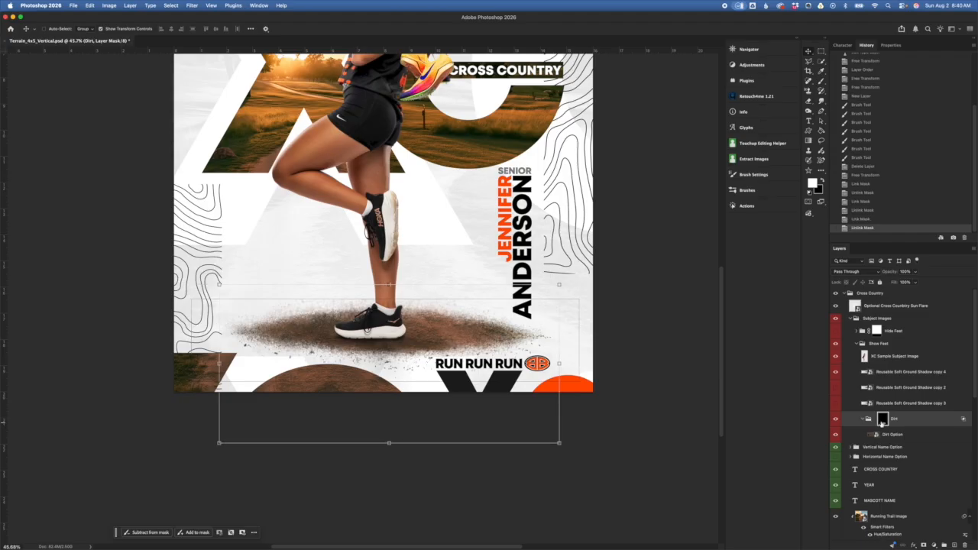
Step: Stretch the Dirt group's unlinked mask upward while leaving the Dirt Option texture in place
left_click(891, 434)
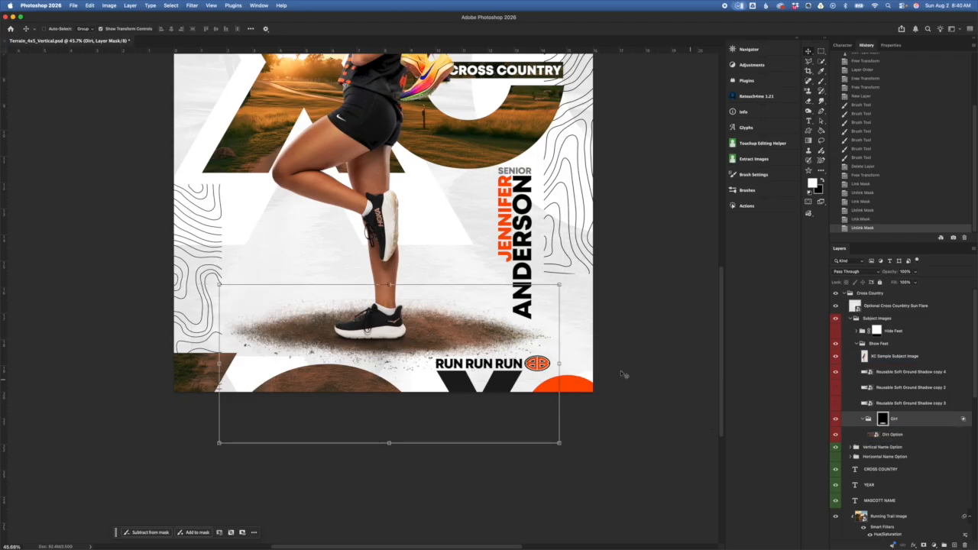
left_click(390, 282)
left_click_drag(389, 282, 406, 258)
Step: Enlarge the Dirt Option texture and move it up so it fills the stretched mask around the feet
left_click(894, 435)
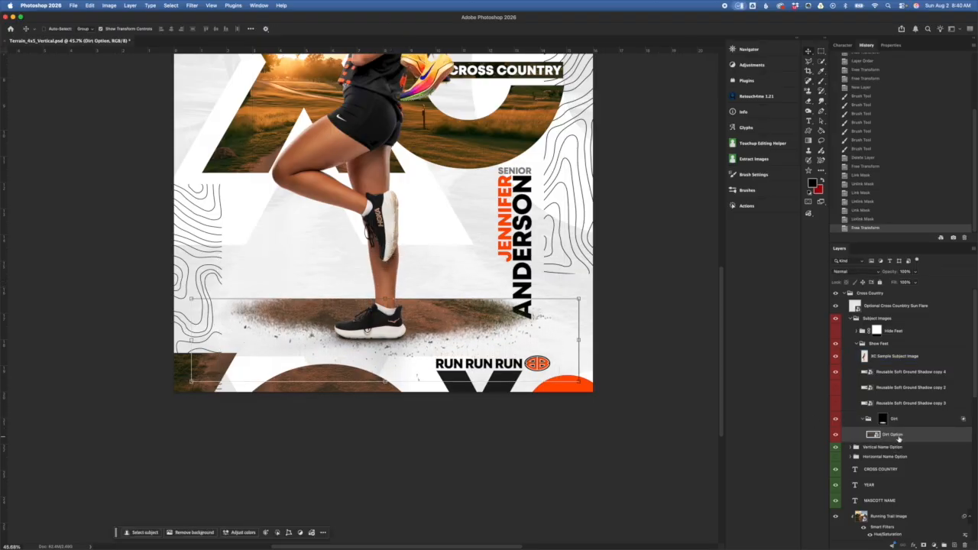
key("super+t")
left_click_drag(391, 314, 390, 263)
key("Return")
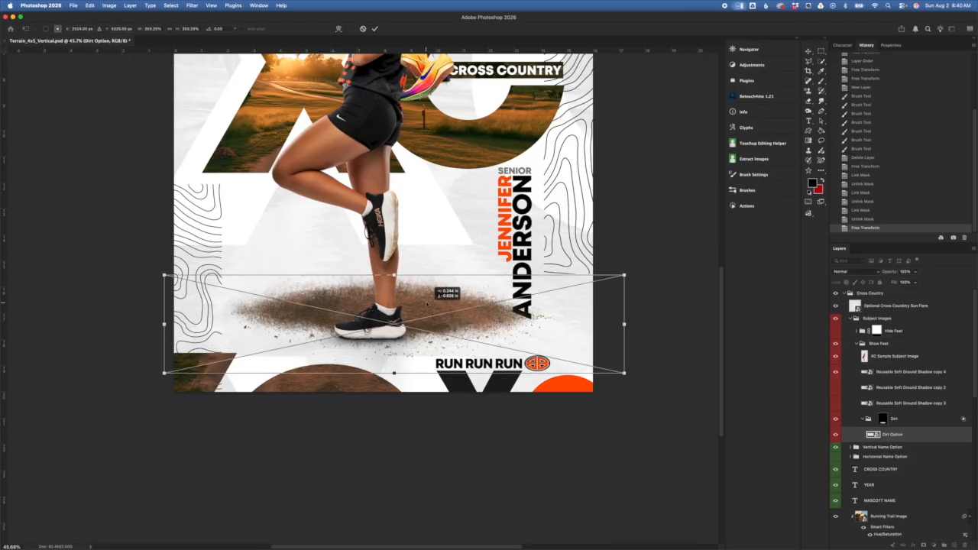
Step: Try stretching and shifting the Dirt group's mask again, and undo the mask and texture transforms
left_click(889, 418)
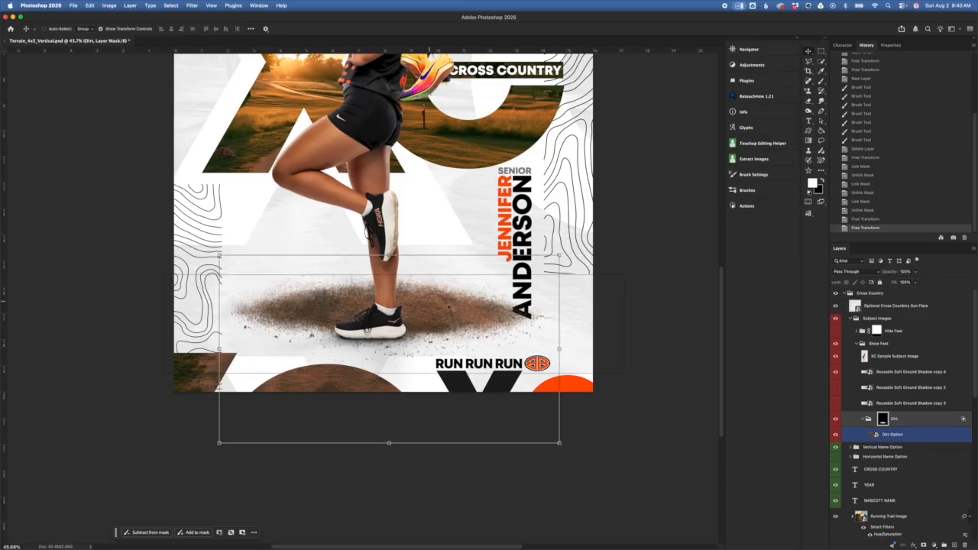
key("super+t")
left_click_drag(389, 253, 389, 227)
left_click_drag(417, 292, 407, 314)
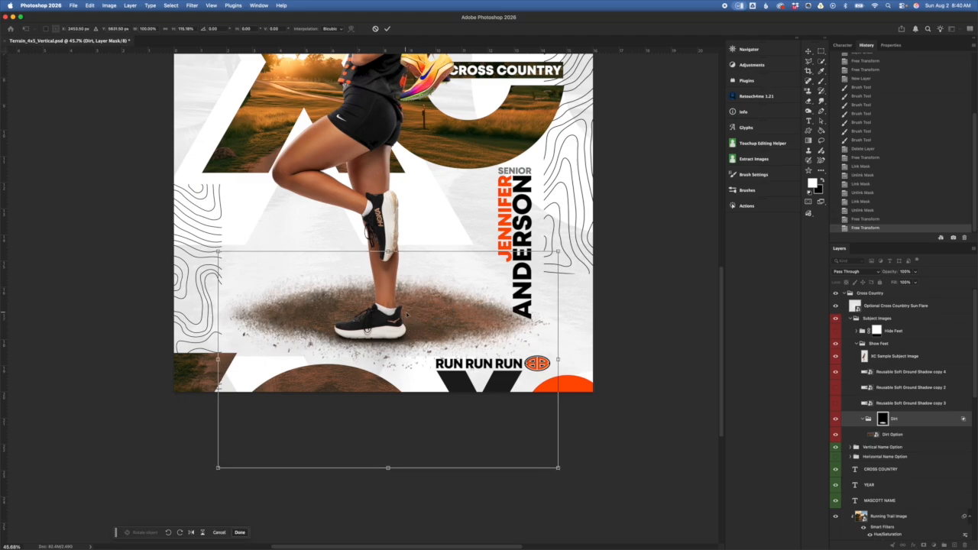
left_click_drag(388, 253, 411, 310)
left_click_drag(560, 352, 485, 238)
key("super+z")
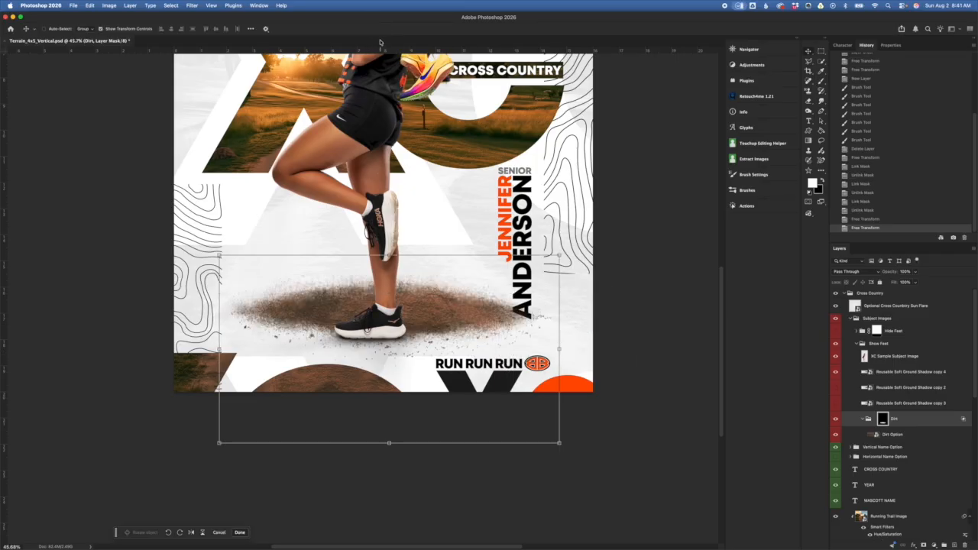
key("super+z")
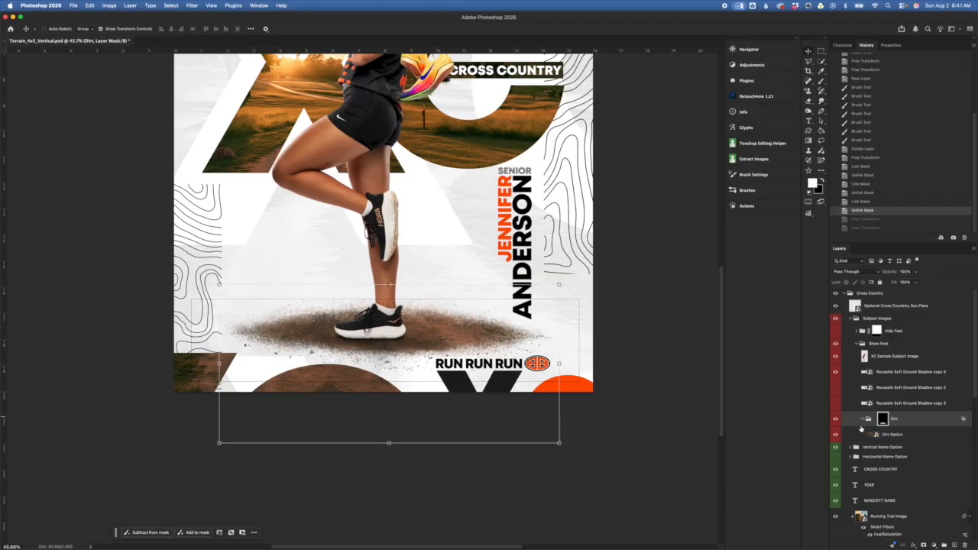
Step: Collapse the Show Feet group and the Subject Images group
left_click(887, 344)
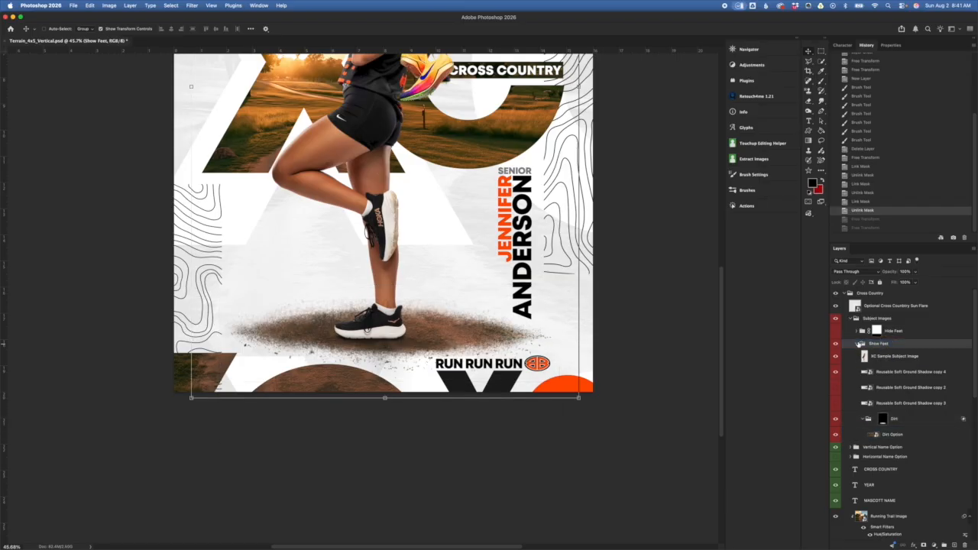
left_click(859, 344)
left_click(853, 320)
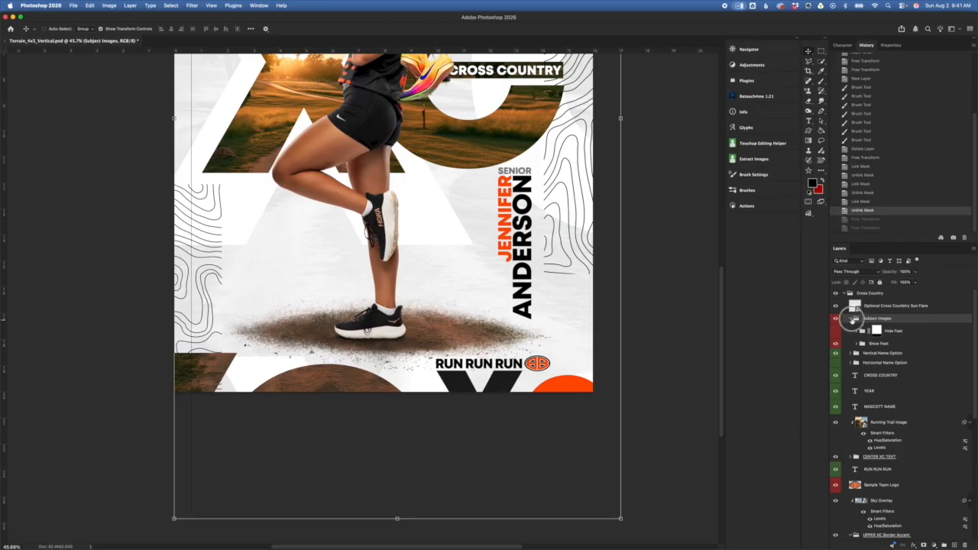
left_click(851, 319)
Step: Toggle the Optional Cross Country Sun Flare layer off and on to compare the design with and without the flare
left_click(895, 306)
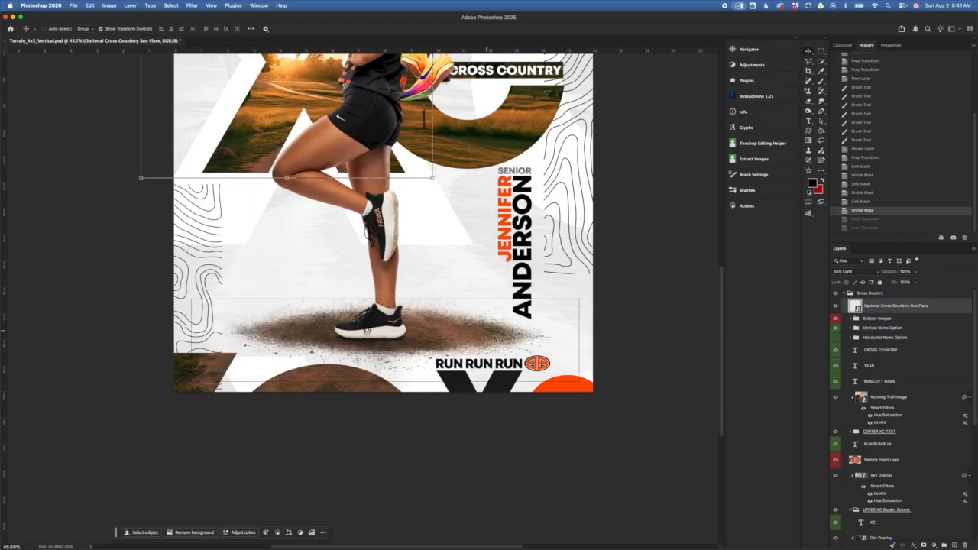
scroll(494, 337, "up", 5)
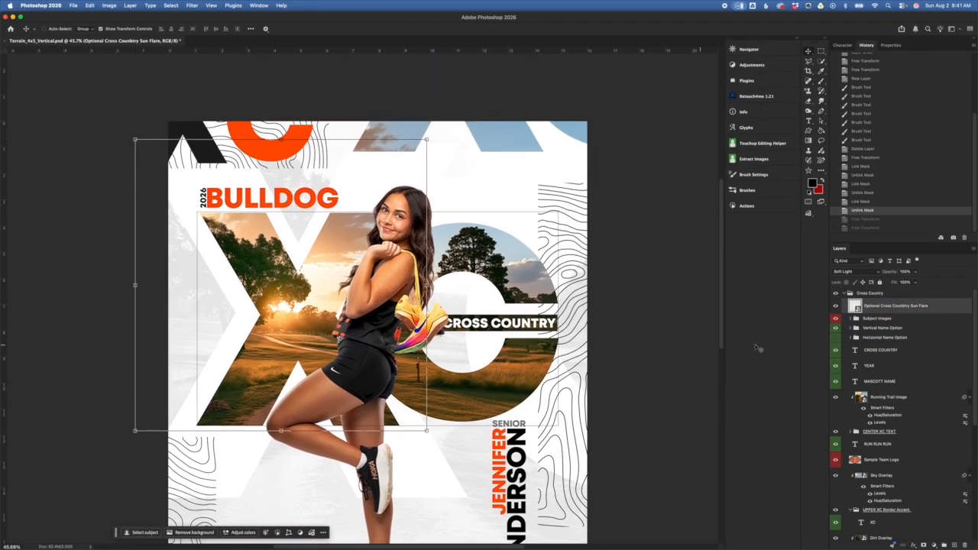
left_click(881, 319)
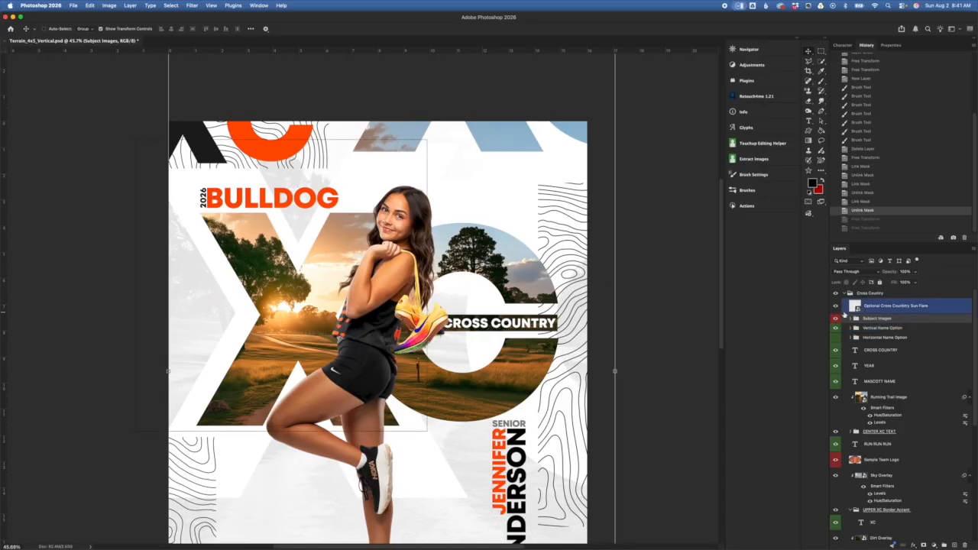
left_click(836, 306)
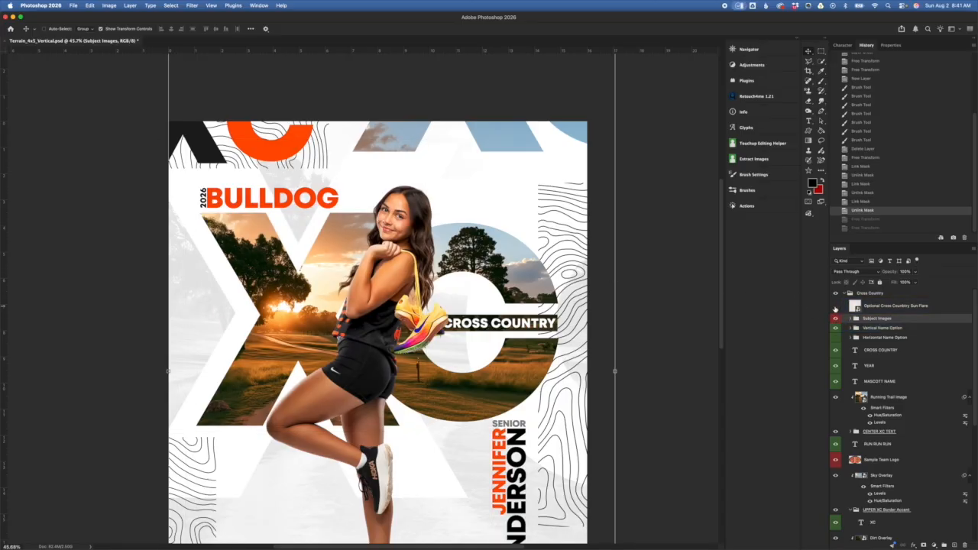
left_click(835, 306)
left_click(835, 306)
left_click(836, 307)
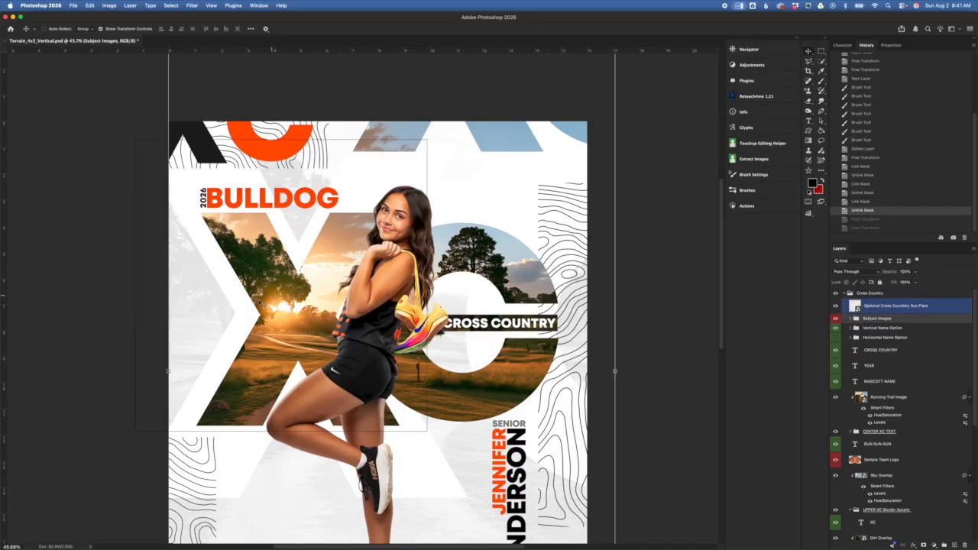
left_click(837, 307)
left_click(836, 307)
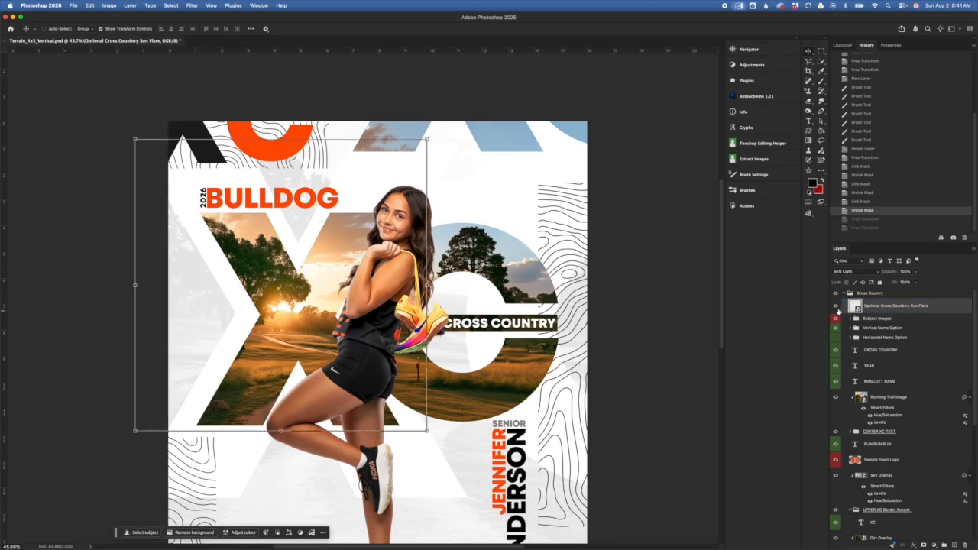
left_click(840, 329)
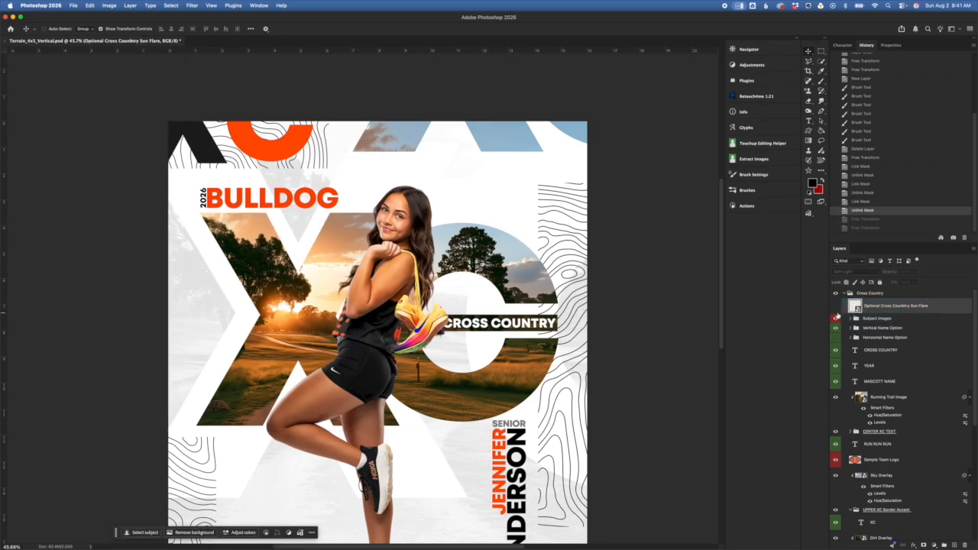
left_click(835, 310)
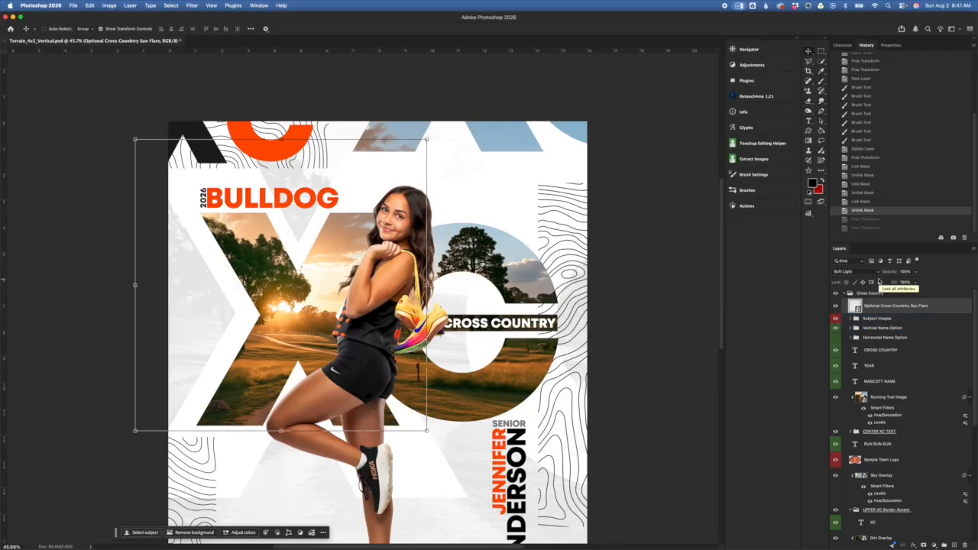
left_click(835, 306)
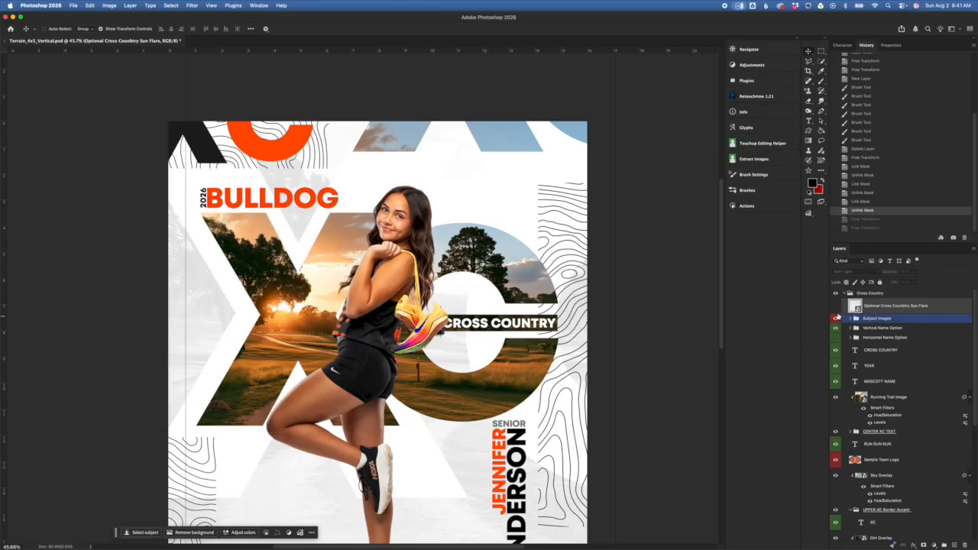
left_click(836, 307)
Step: Collapse the Cross Country group, expand the Golf group, and look through its layers
left_click(845, 293)
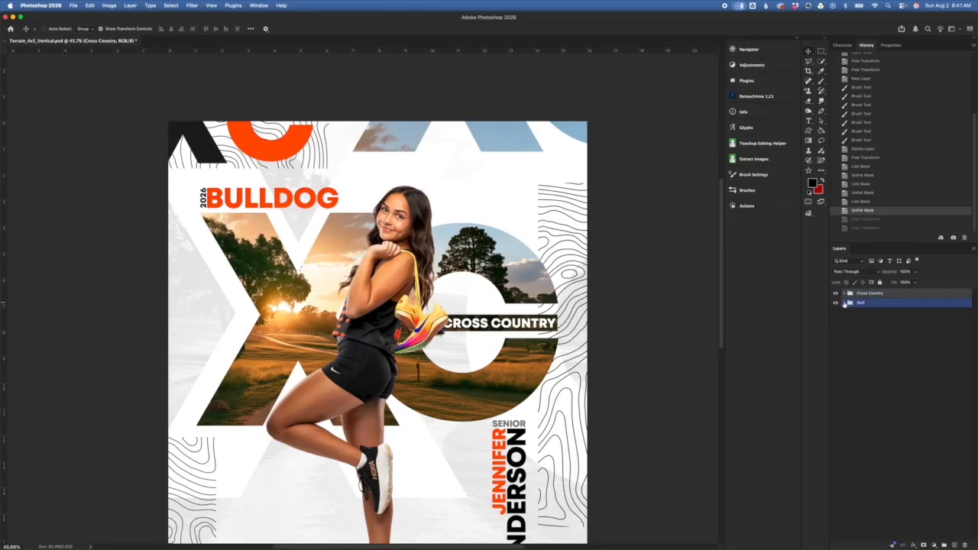
left_click(845, 303)
scroll(884, 394, "down", 10)
left_click(910, 513)
left_click(912, 530)
left_click(913, 504)
left_click(915, 489)
scroll(917, 488, "up", 3)
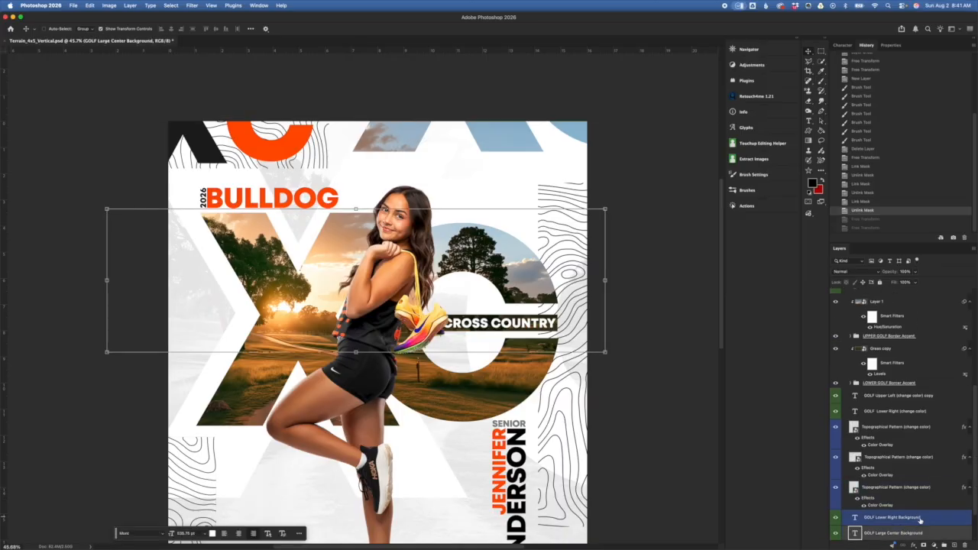
scroll(891, 398, "up", 5)
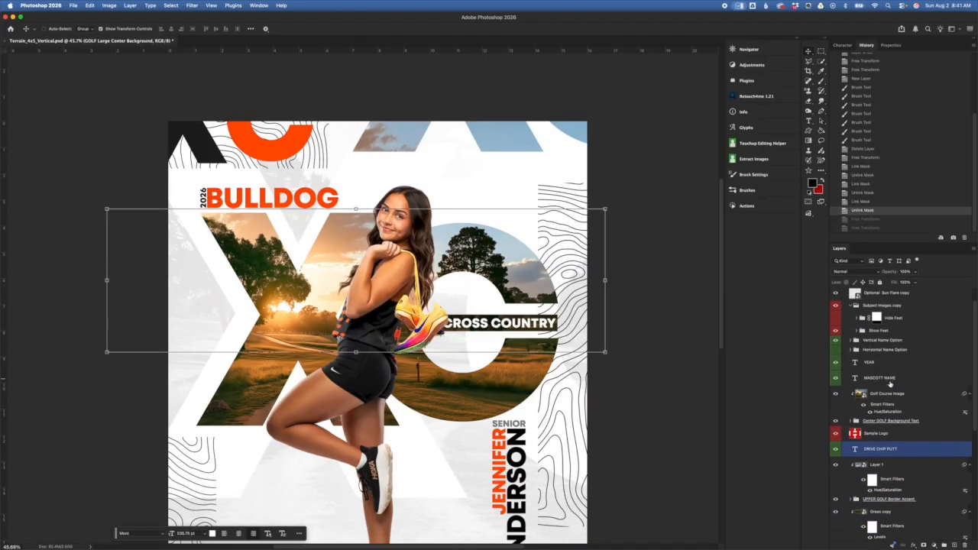
scroll(889, 384, "up", 1)
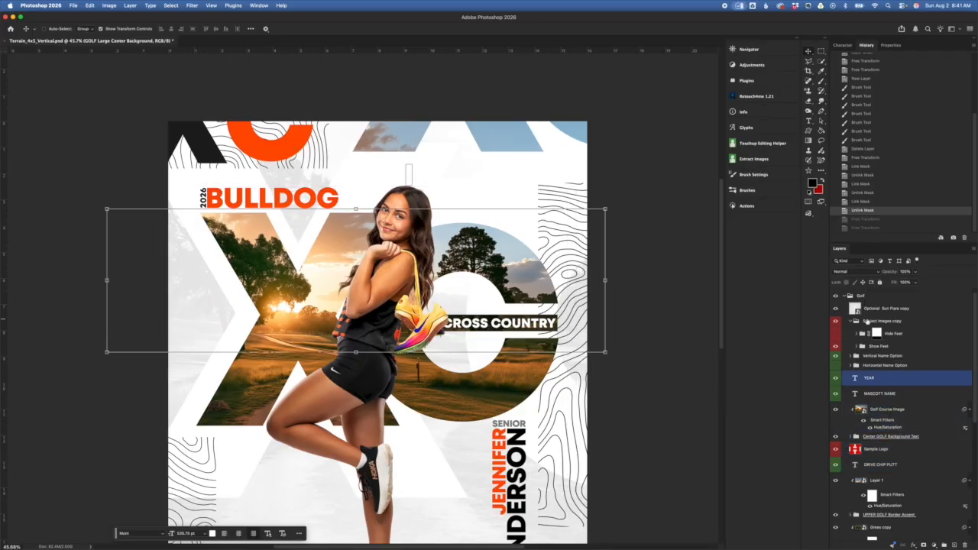
scroll(889, 380, "up", 1)
Step: Hide the Cross Country group to view the whole golf design, and select the Golf Course Image layer
left_click(836, 294)
left_click(881, 425)
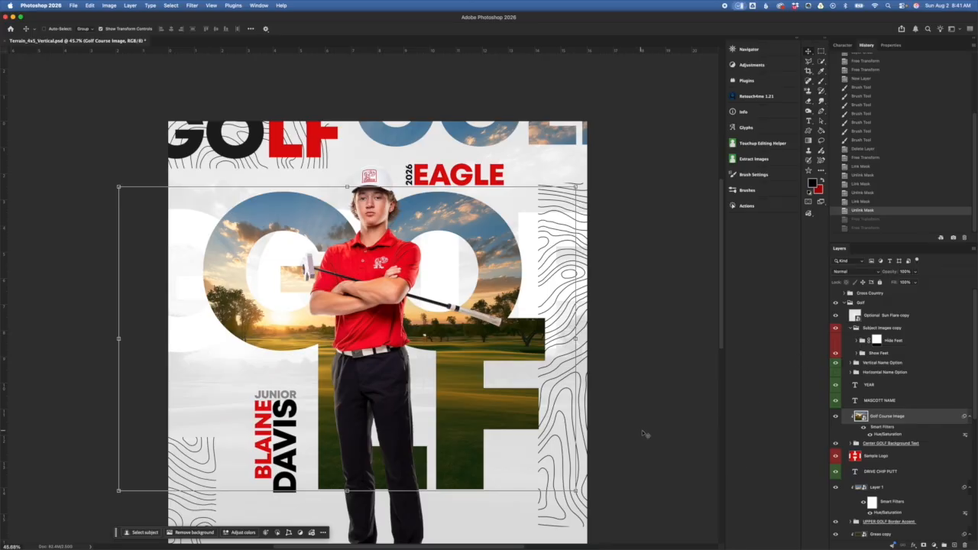
key("super+minus")
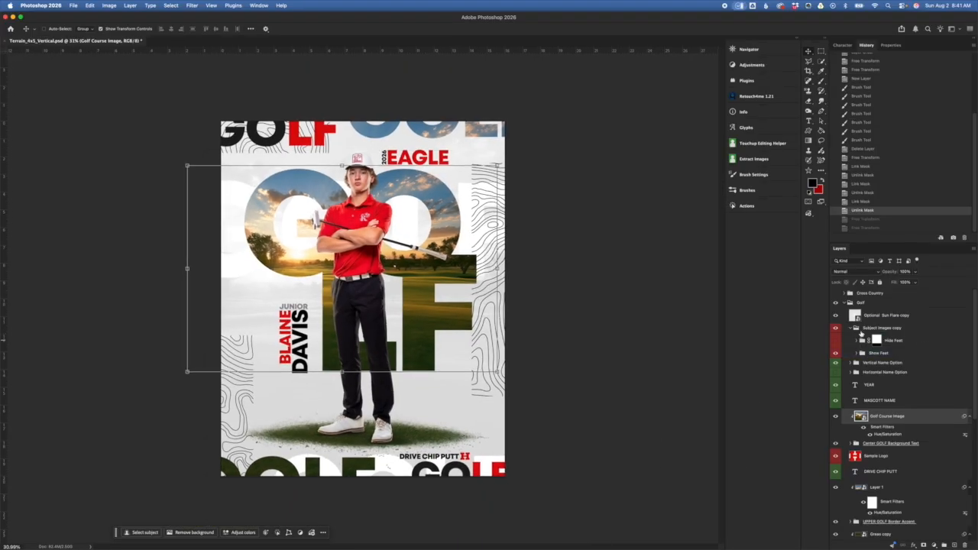
Step: Collapse the Subject Images copy and Golf groups and show the Cross Country group again
left_click(852, 328)
left_click(845, 304)
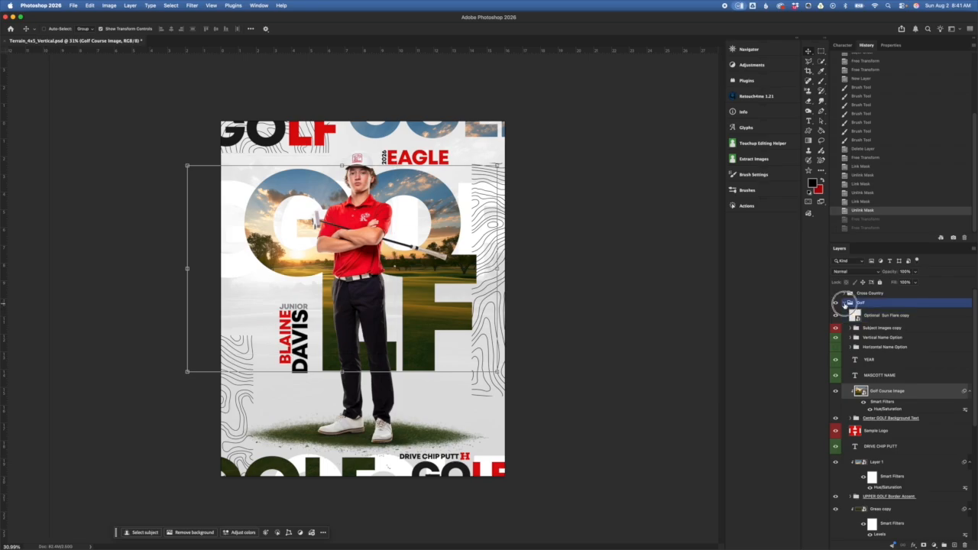
left_click(844, 302)
left_click(835, 293)
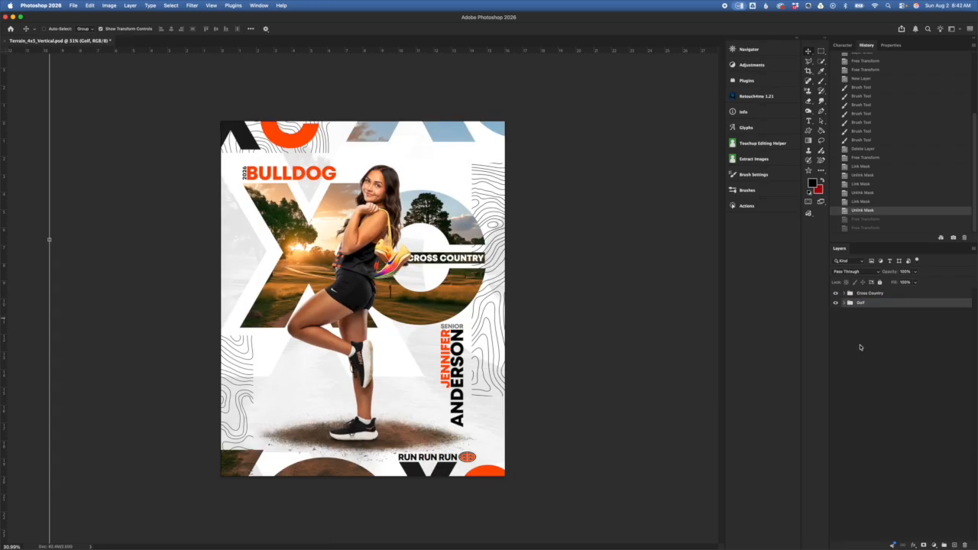